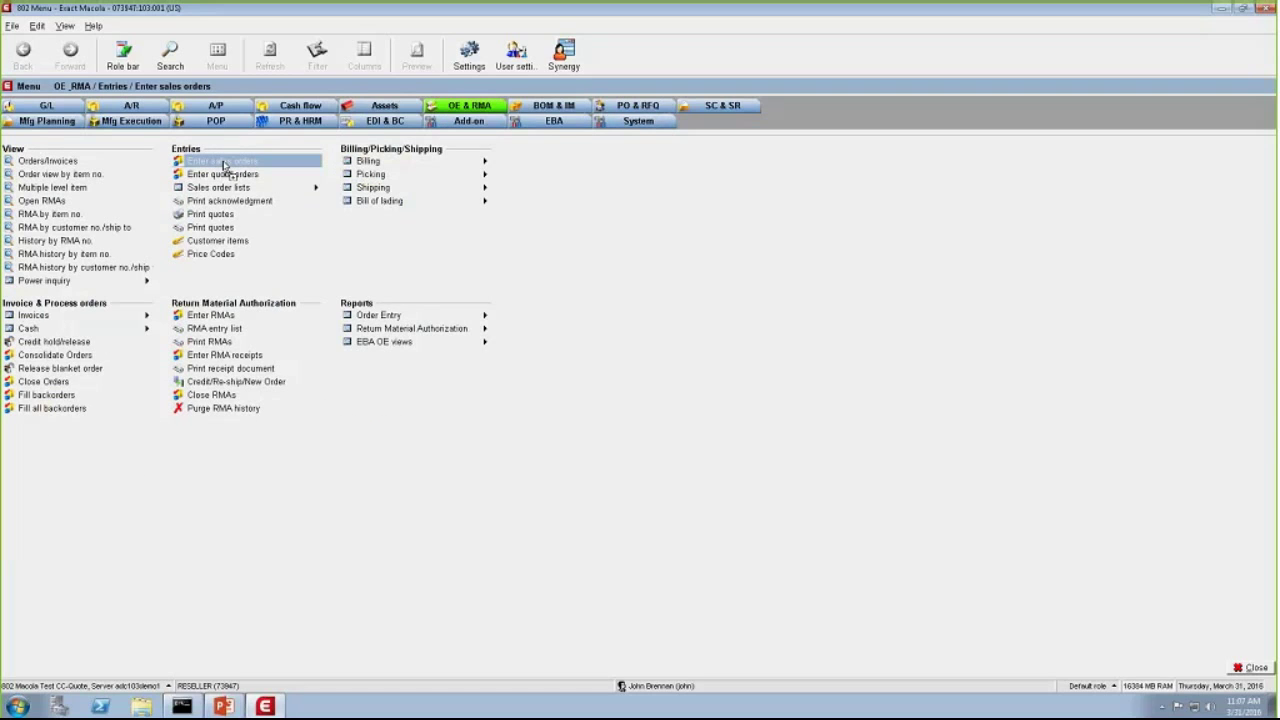
# - Open the screen Designer from the general system utilities
pyautogui.click(217, 240)
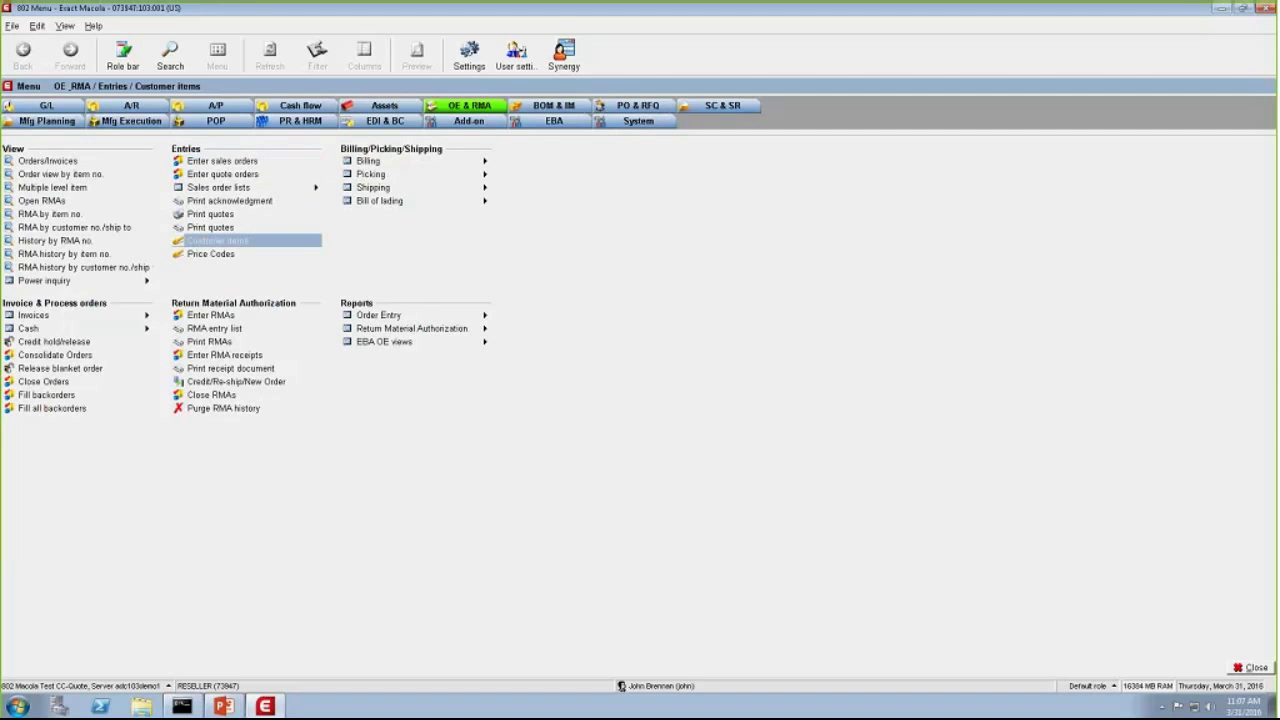
pyautogui.click(638, 121)
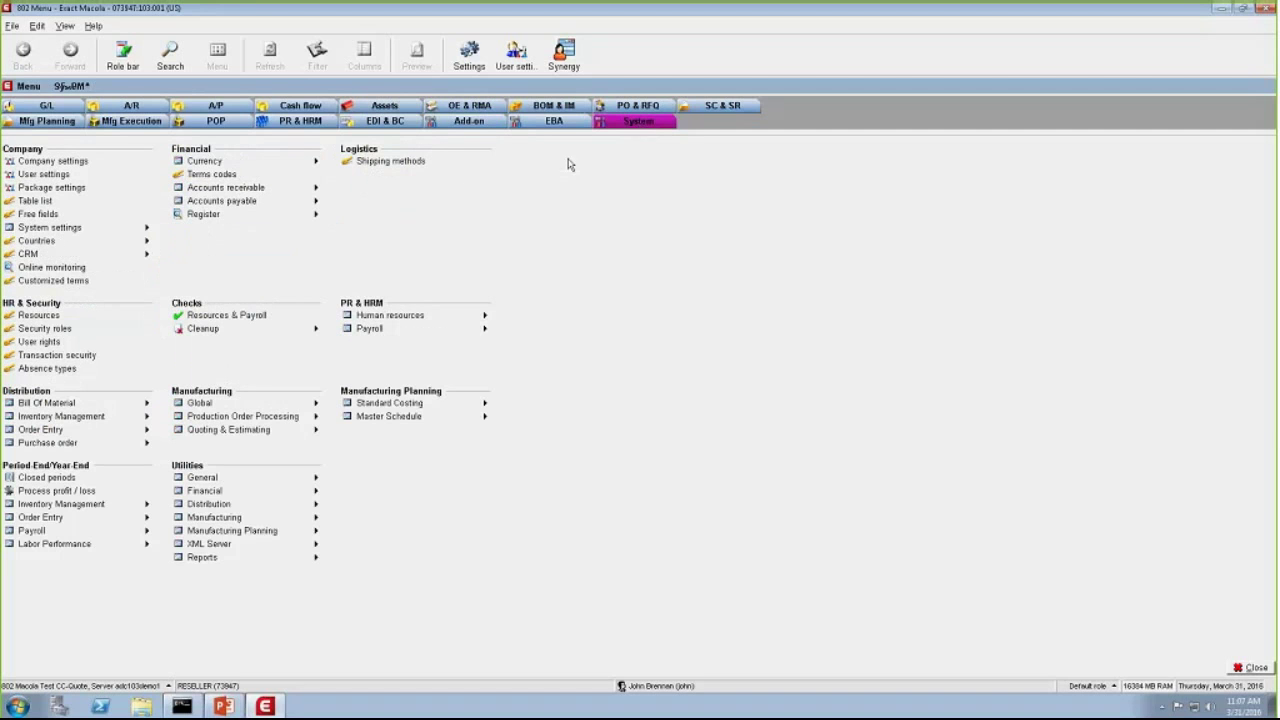
pyautogui.click(218, 479)
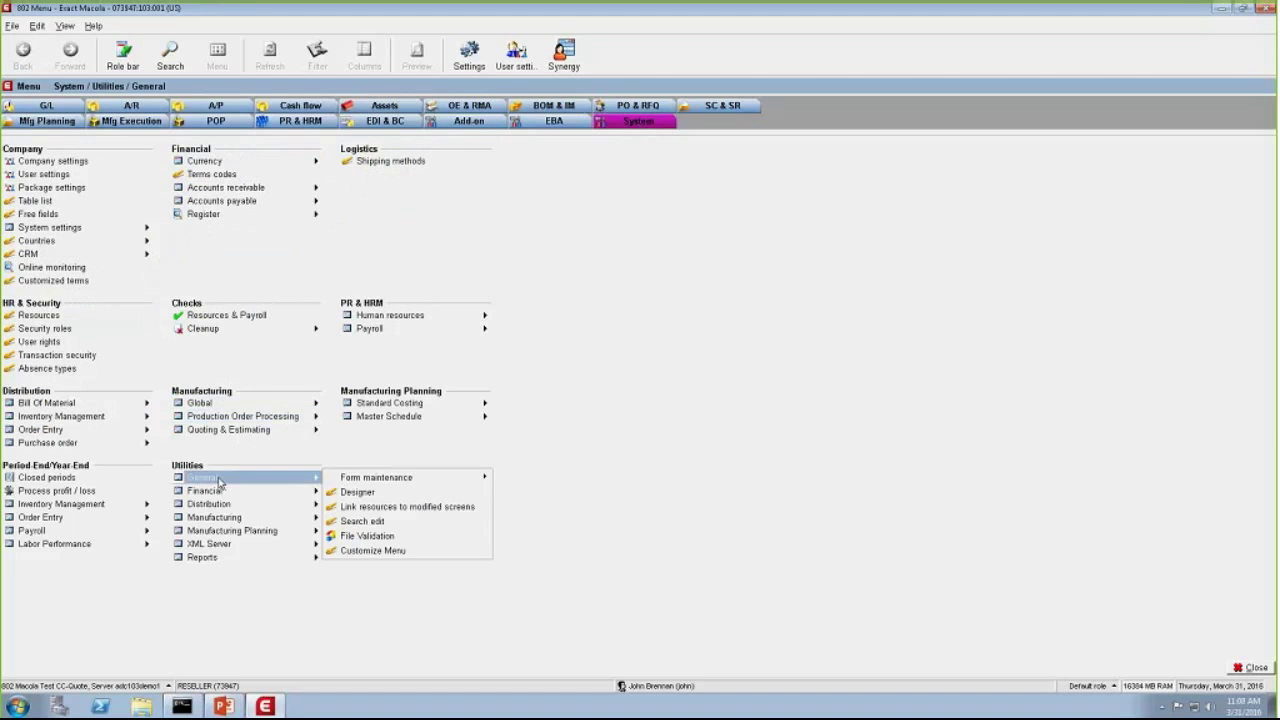
pyautogui.click(362, 493)
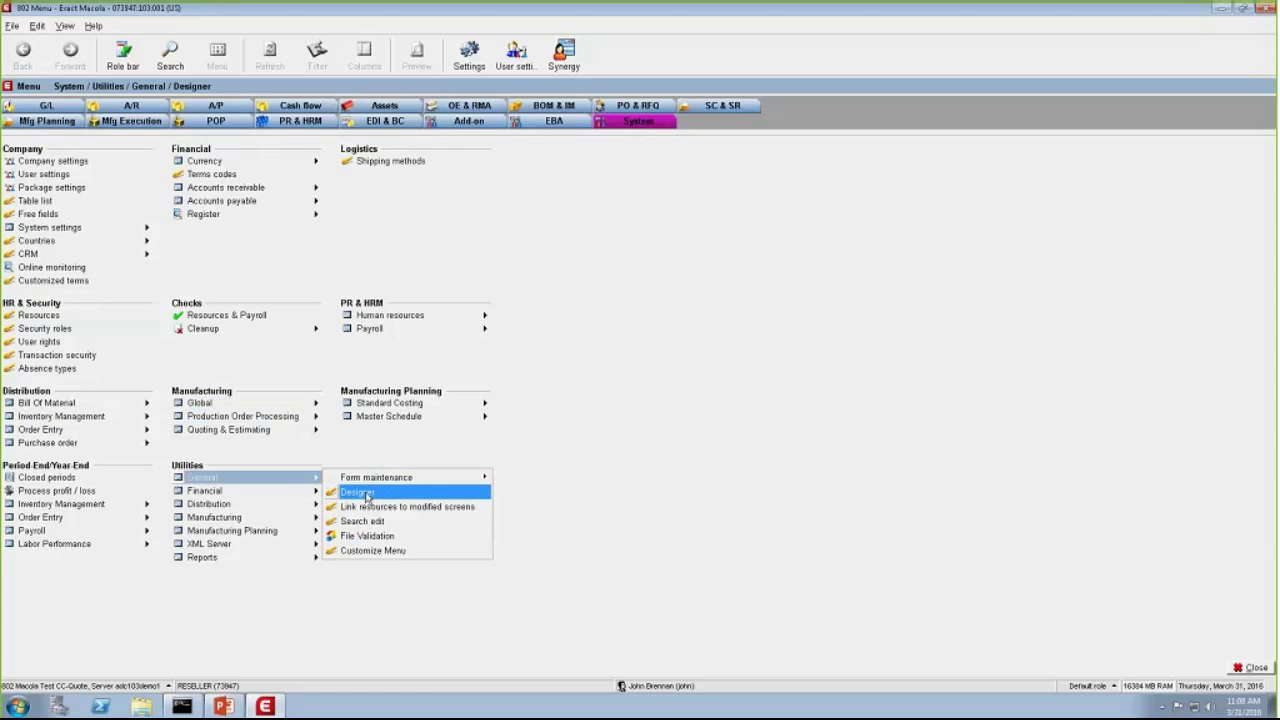
pyautogui.click(366, 494)
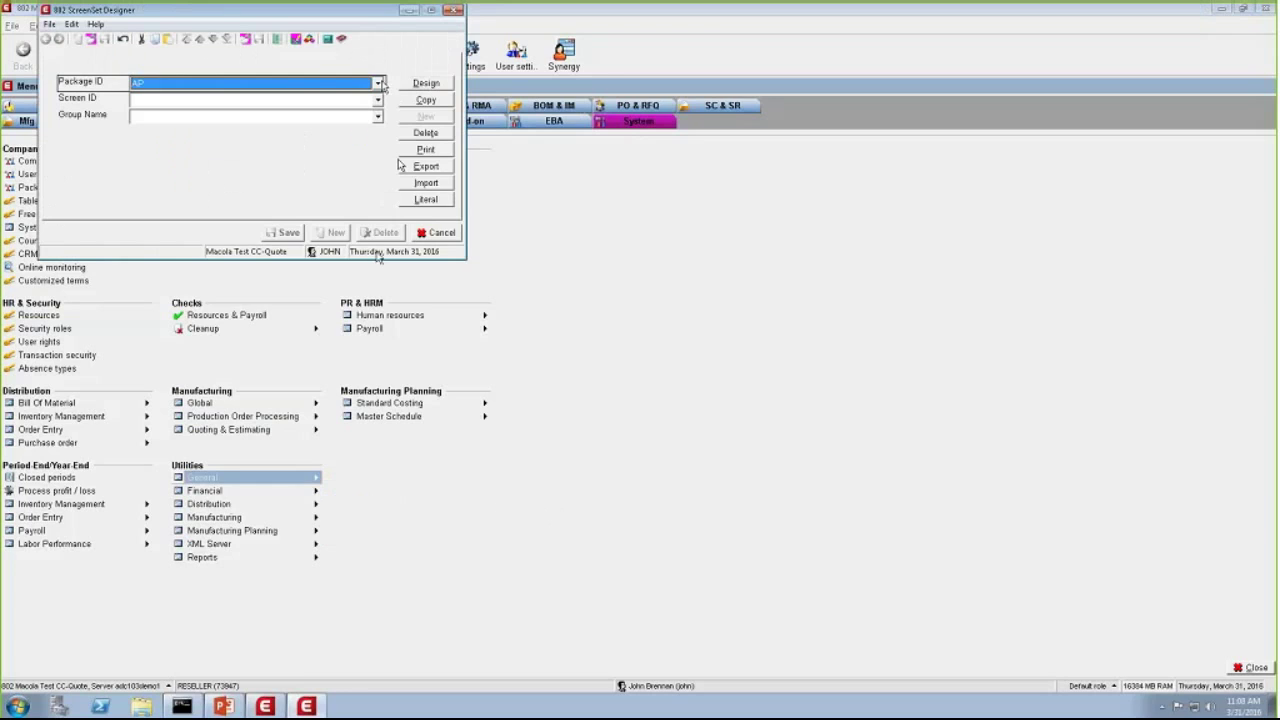
# - View the OE package's OE0101 Order Entry screen in design mode for the second listed group, and close the designer without saving
pyautogui.click(380, 84)
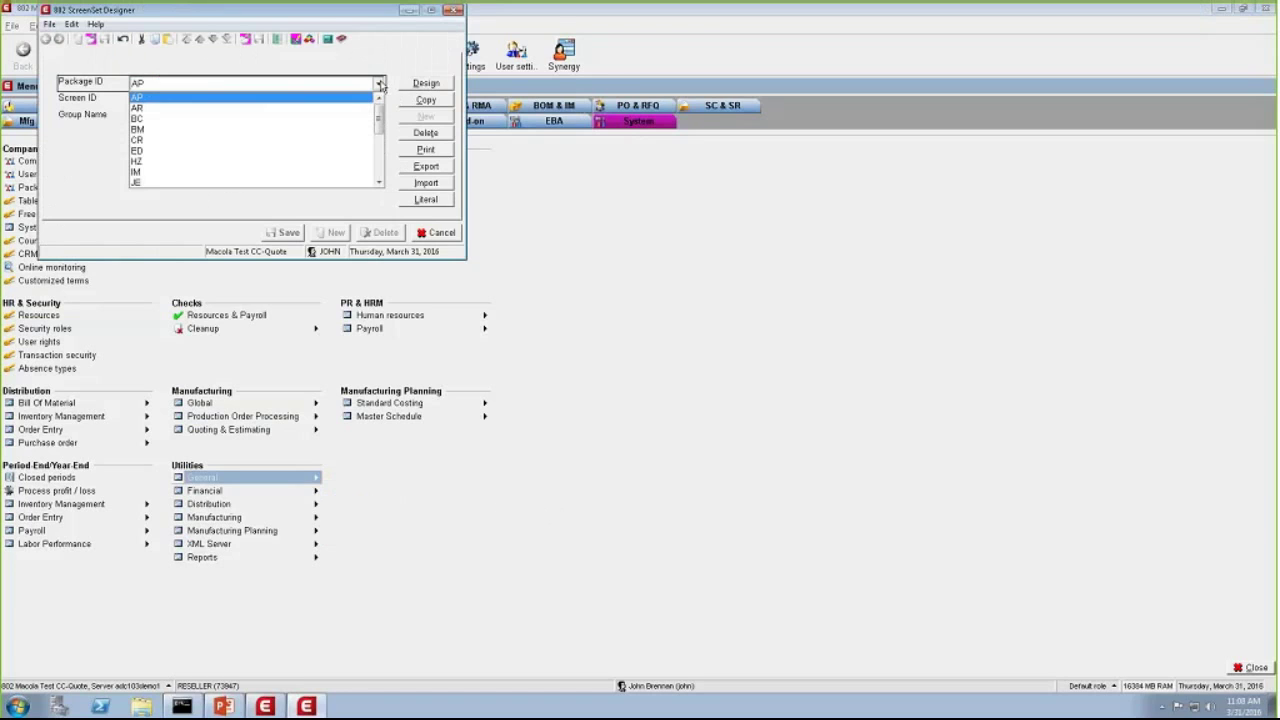
pyautogui.click(380, 172)
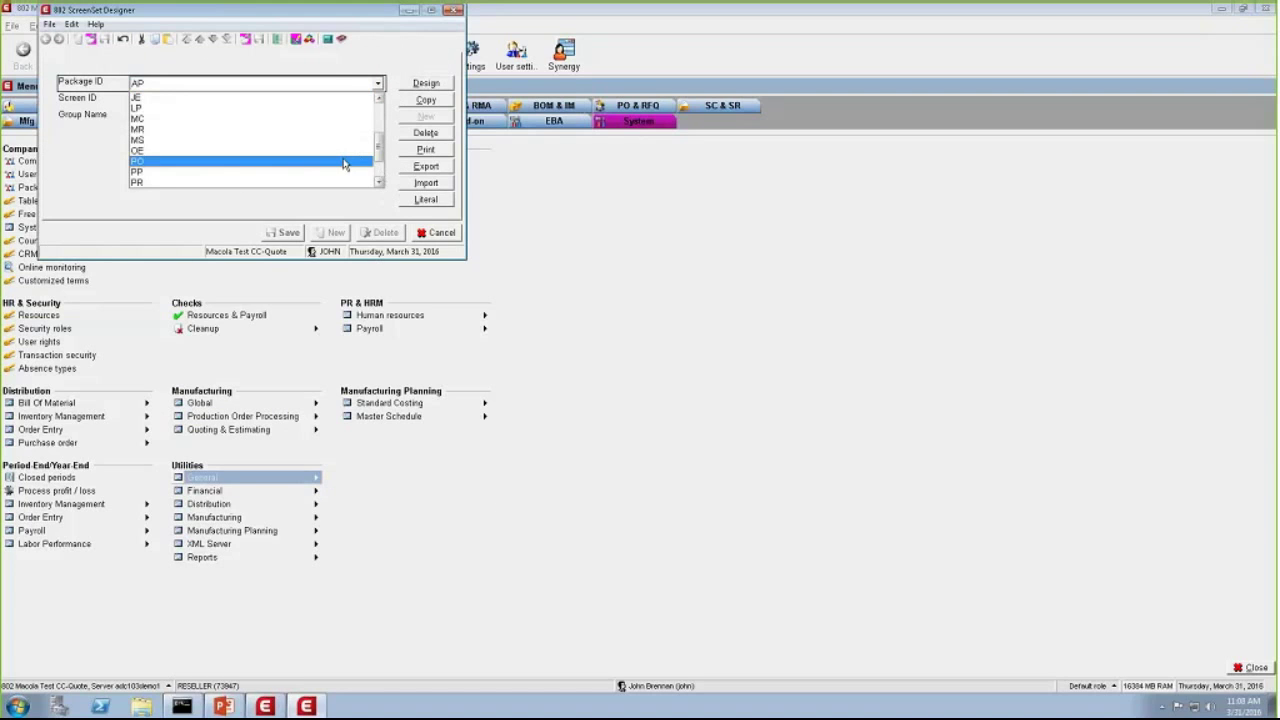
pyautogui.click(350, 151)
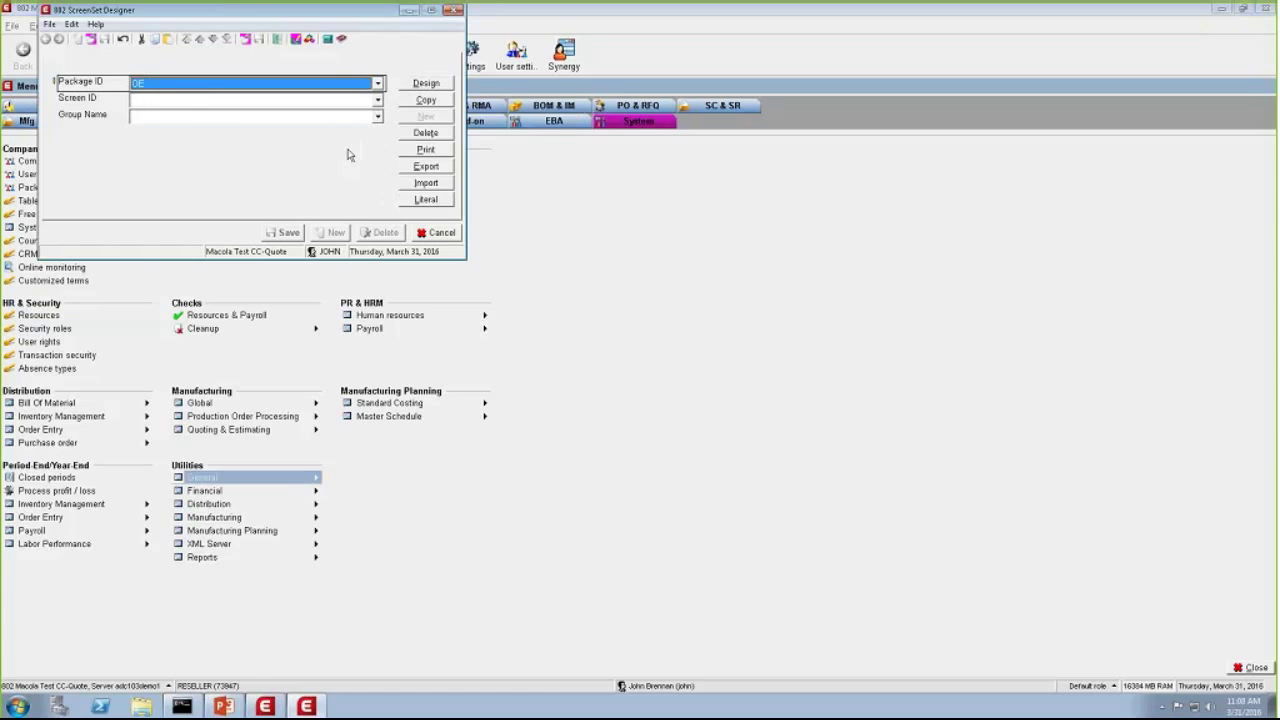
pyautogui.click(377, 99)
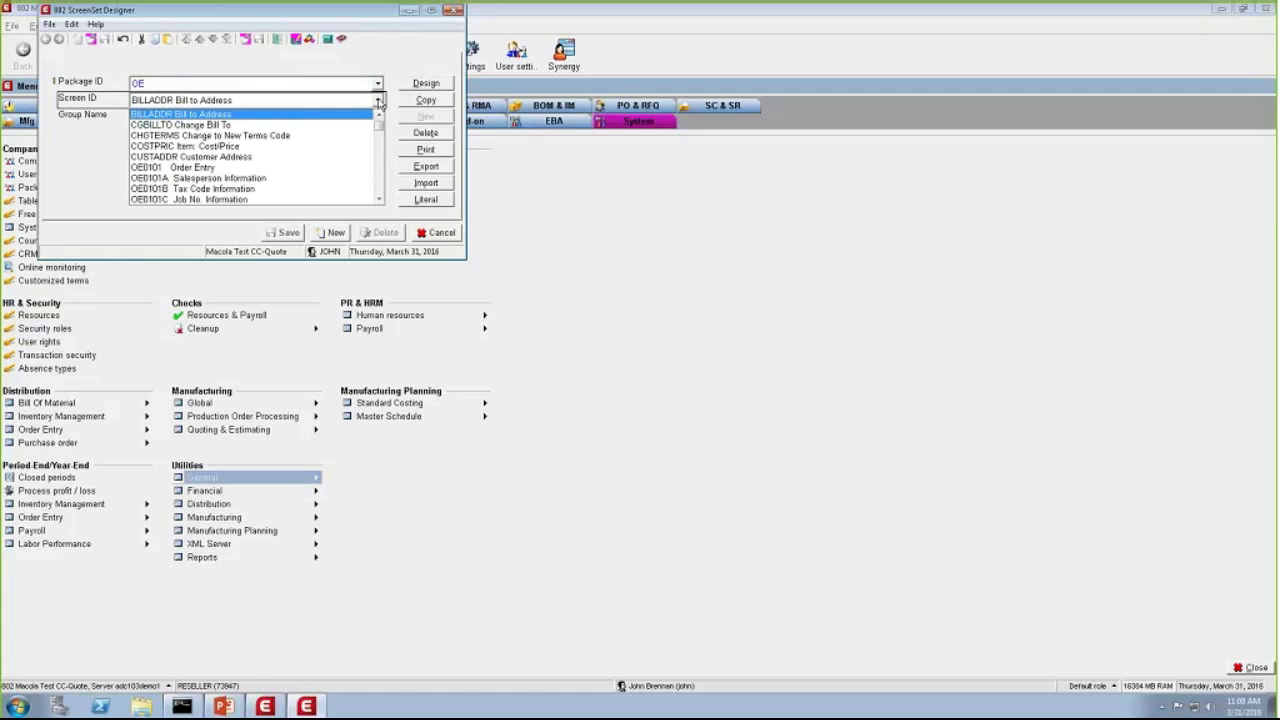
pyautogui.click(211, 168)
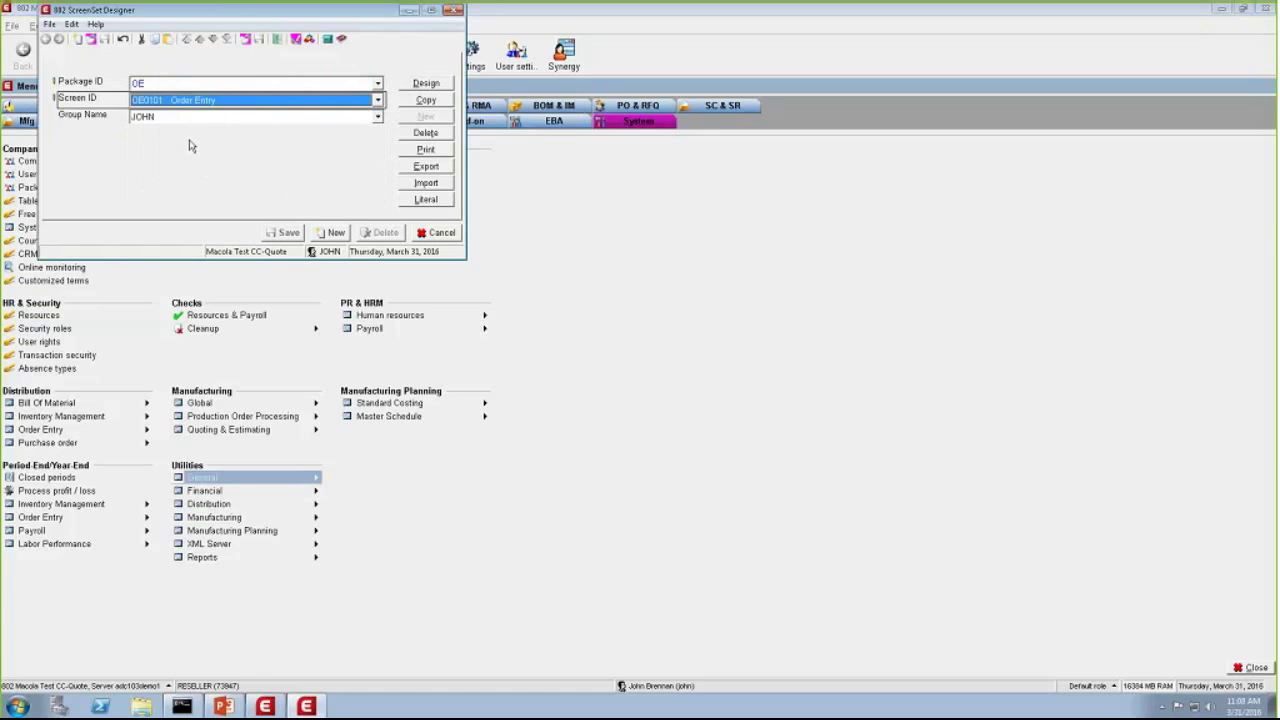
pyautogui.click(378, 117)
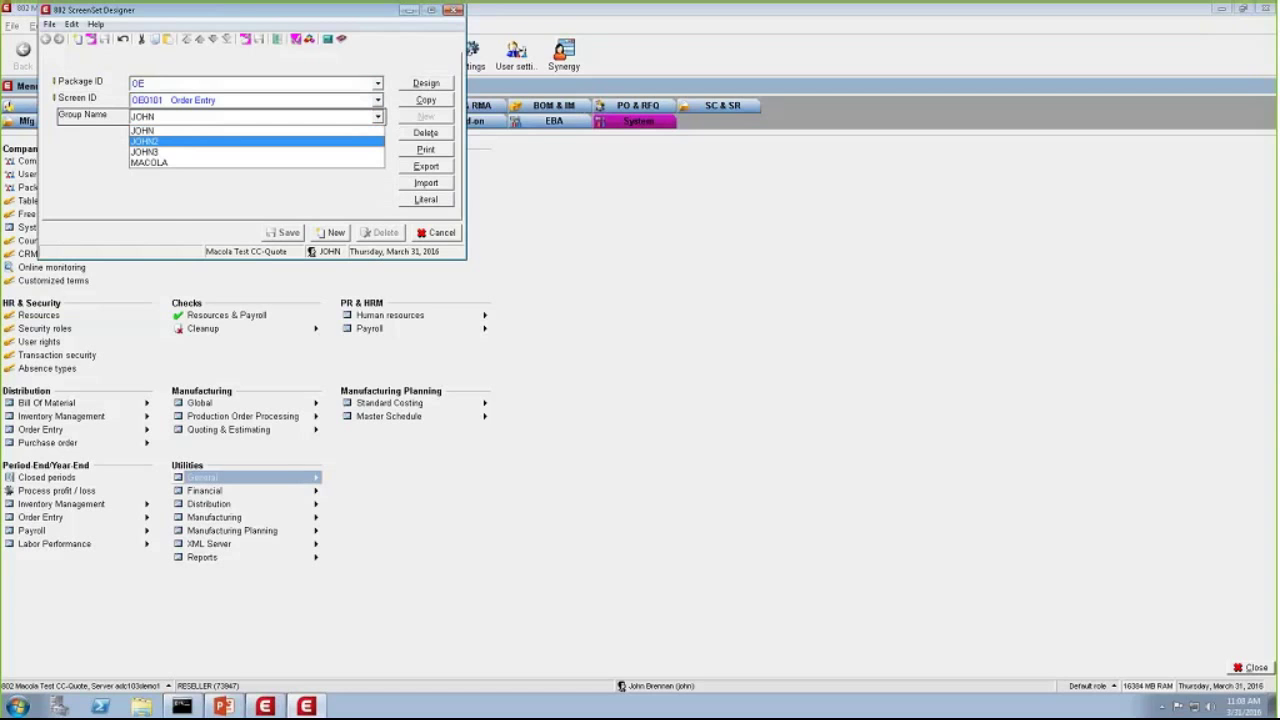
pyautogui.click(171, 144)
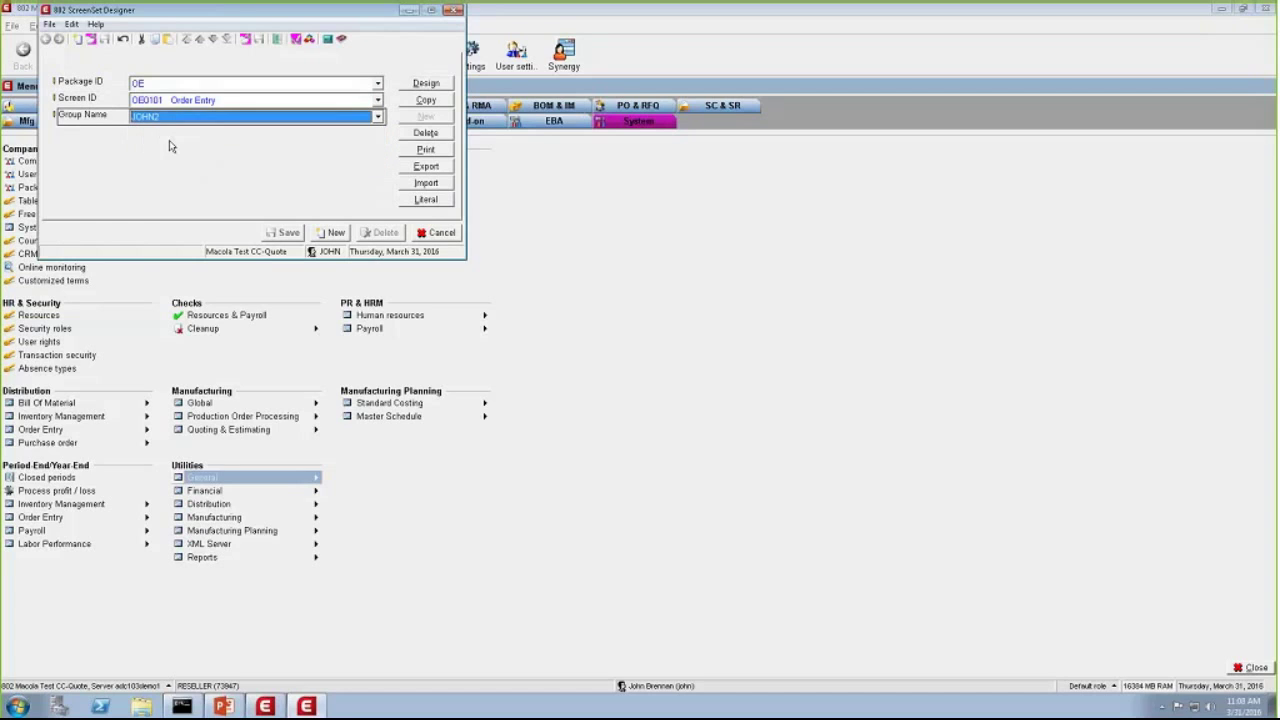
pyautogui.click(428, 85)
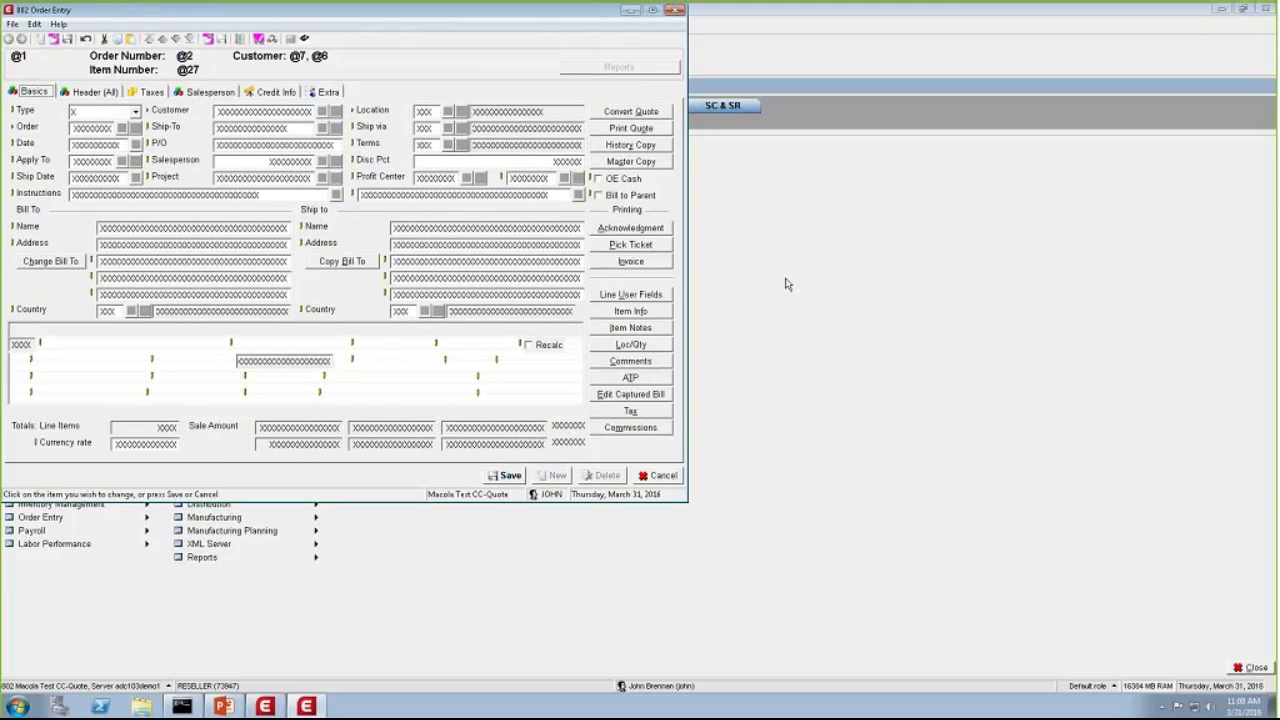
pyautogui.click(666, 477)
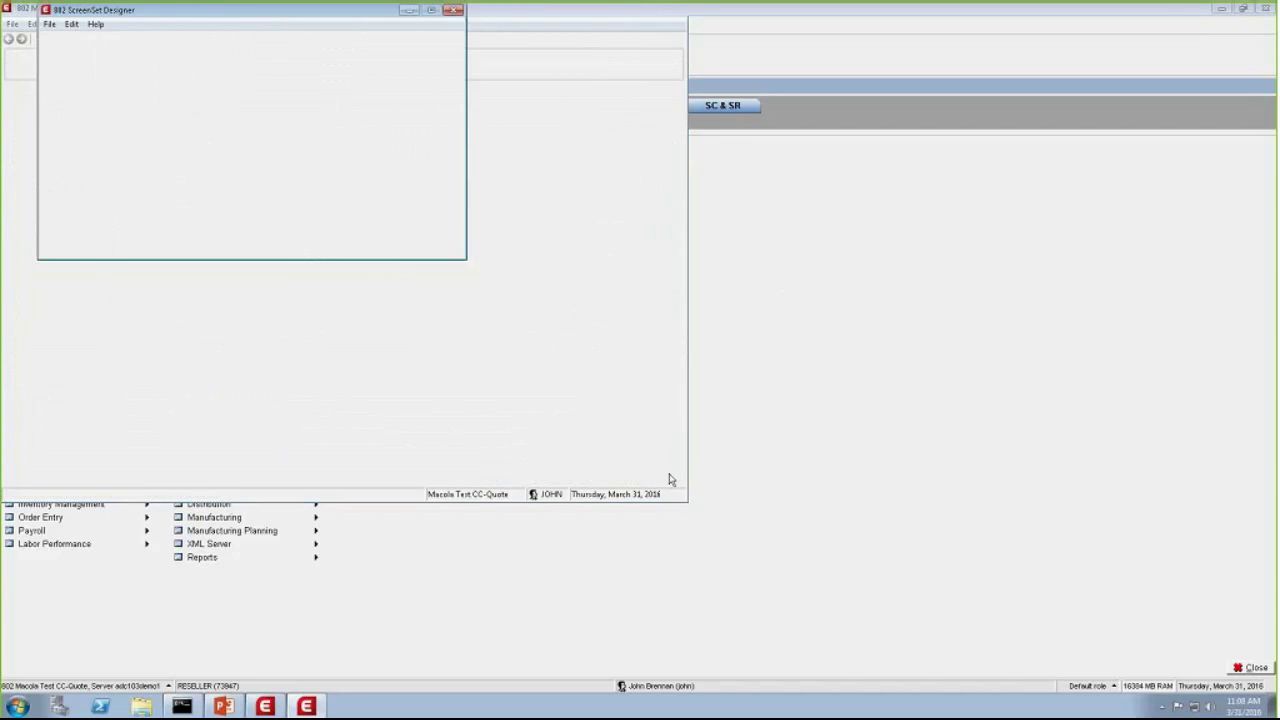
pyautogui.click(453, 11)
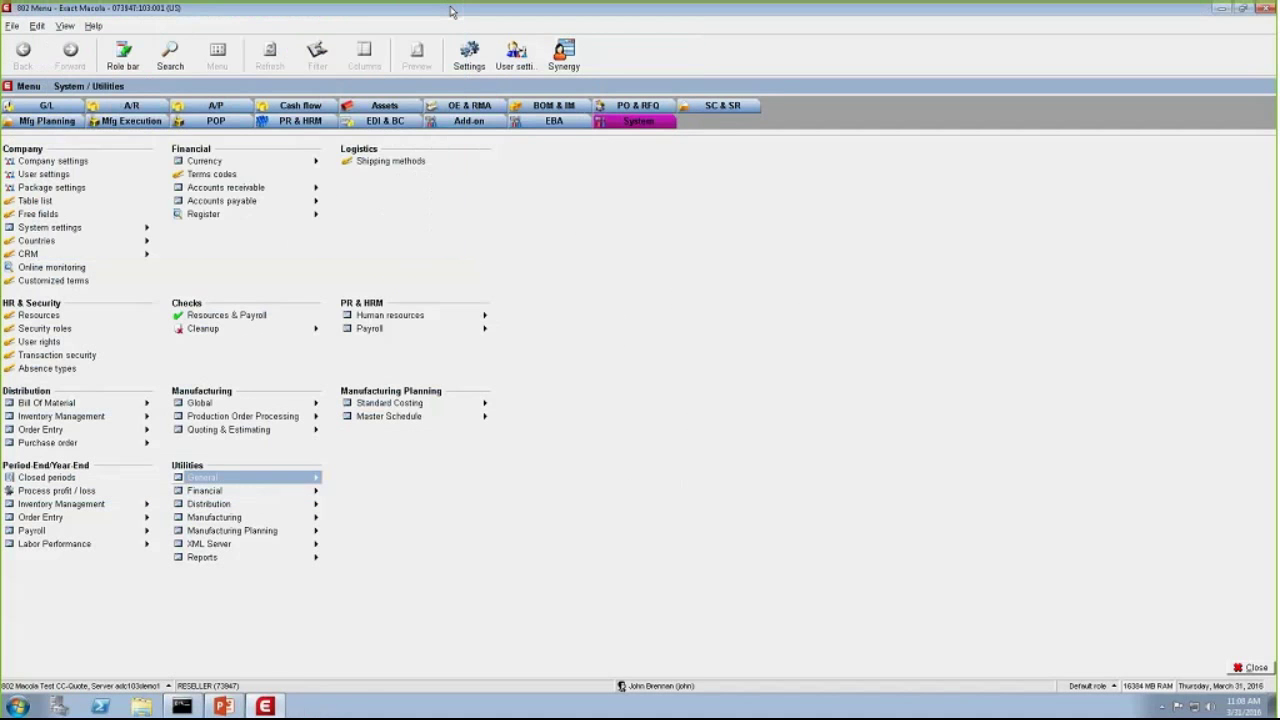
# - Open sales order entry from OE & RMA and switch its screen to customization mode
pyautogui.click(487, 108)
pyautogui.click(236, 163)
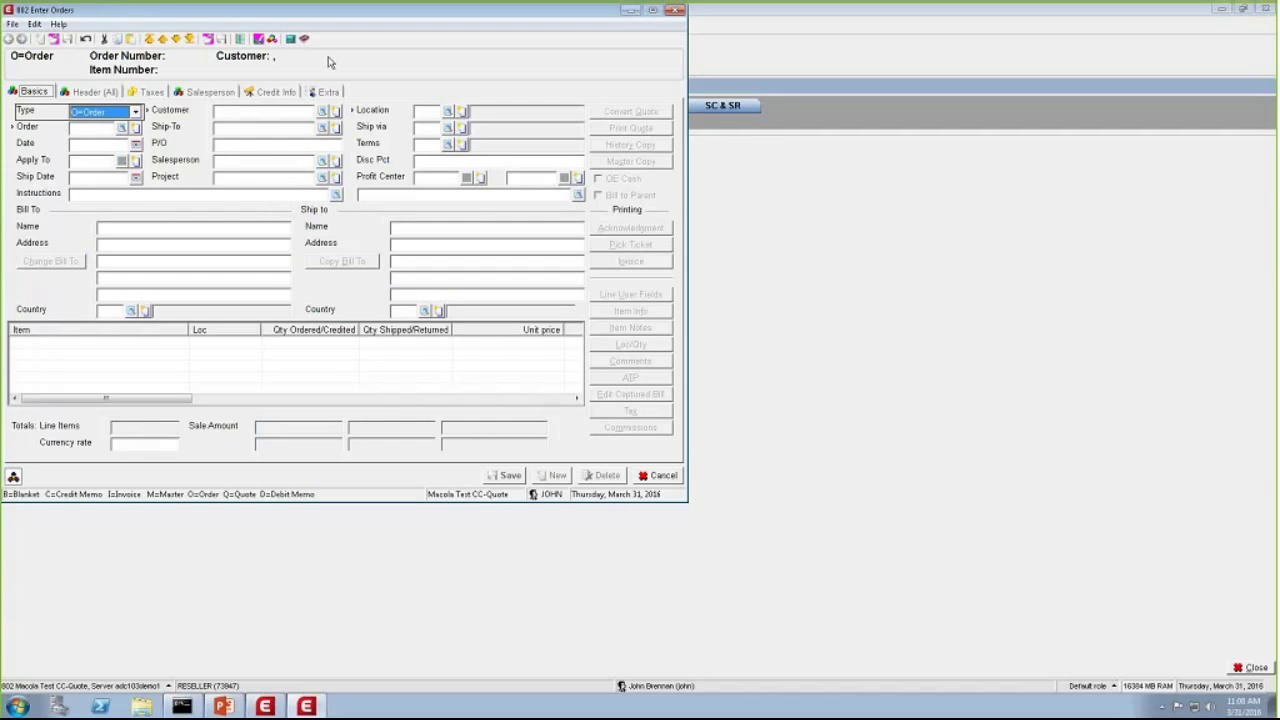
pyautogui.click(259, 40)
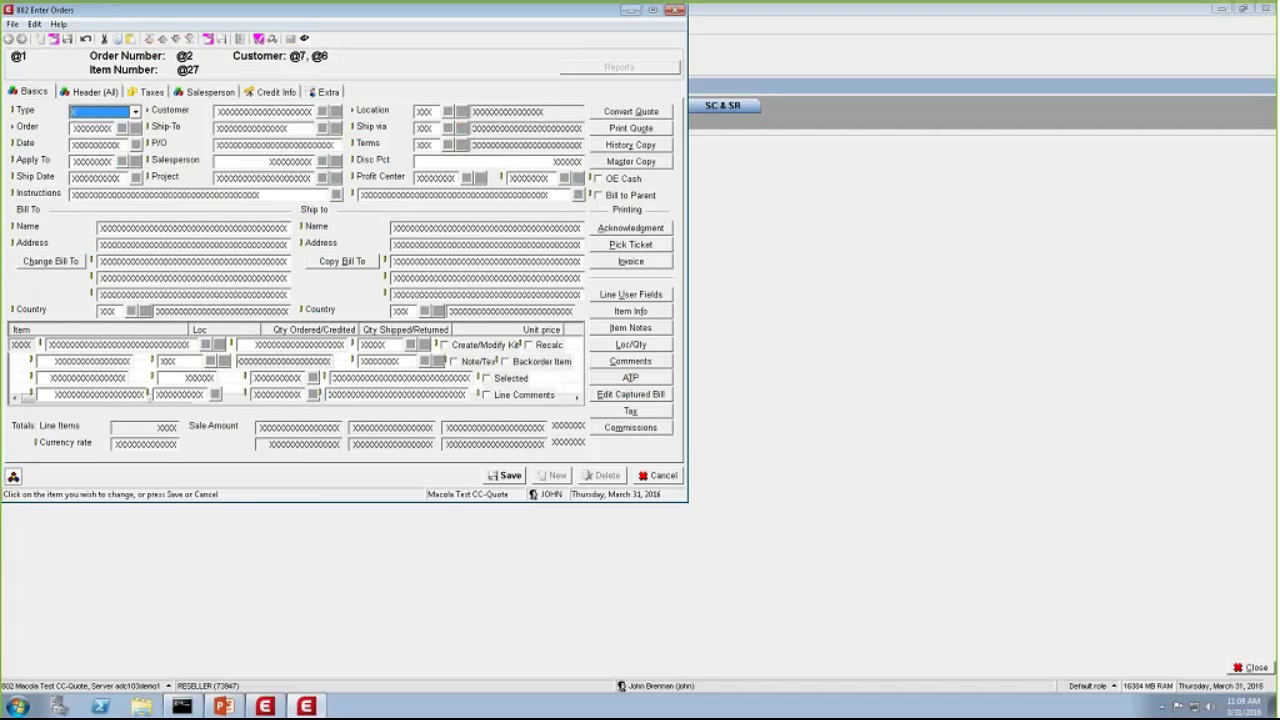
# - Hide the second Instructions field and add a new entry field in its place, accepting the proposed field ID
pyautogui.rightClick(408, 197)
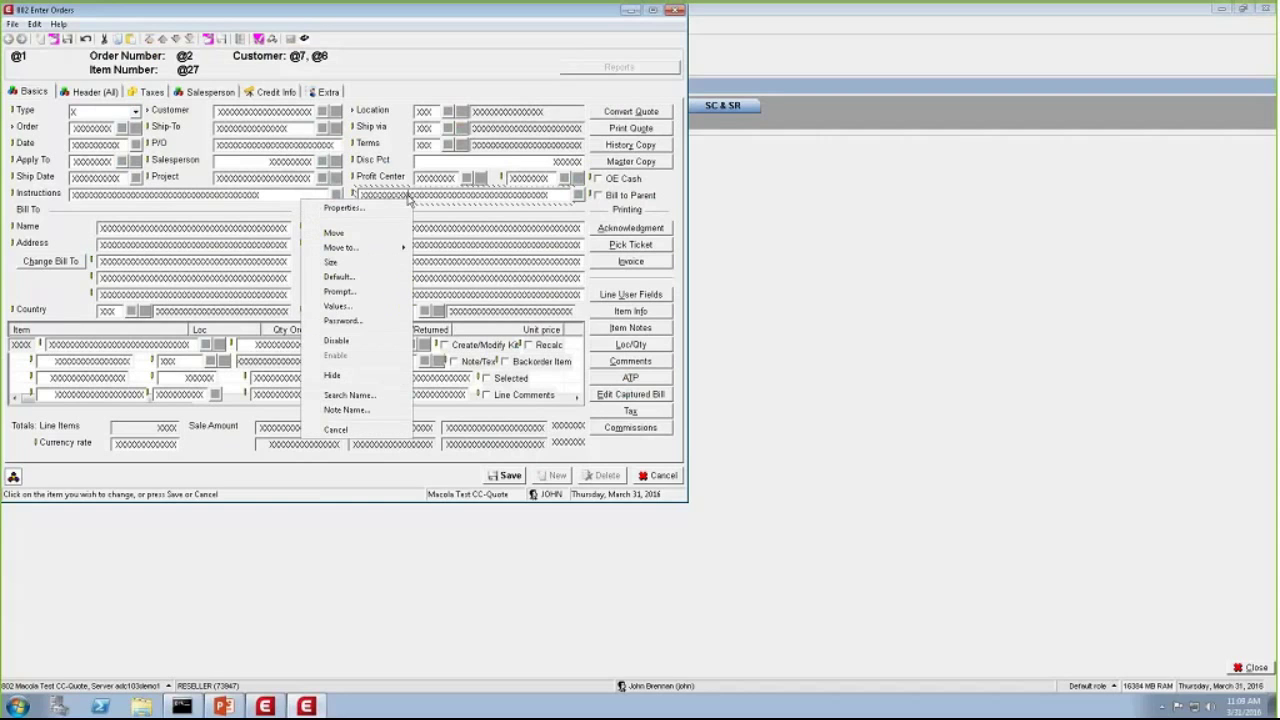
pyautogui.click(336, 376)
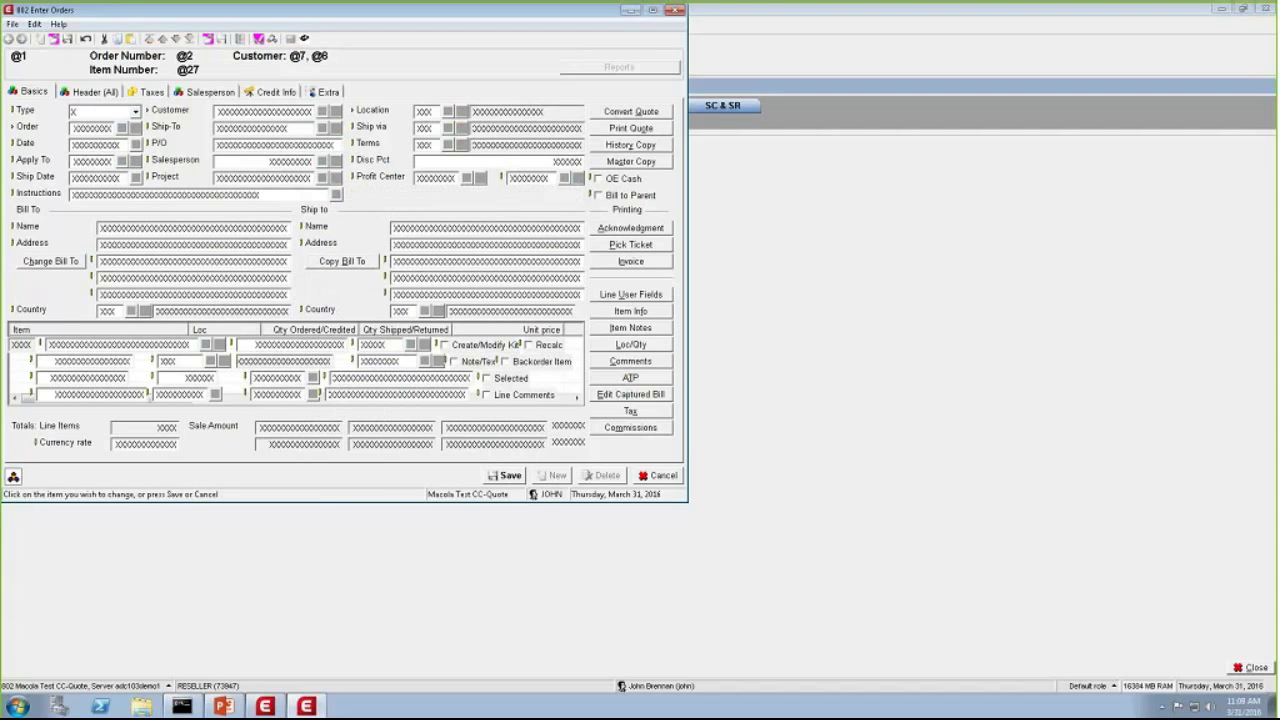
pyautogui.click(400, 196)
pyautogui.rightClick(401, 197)
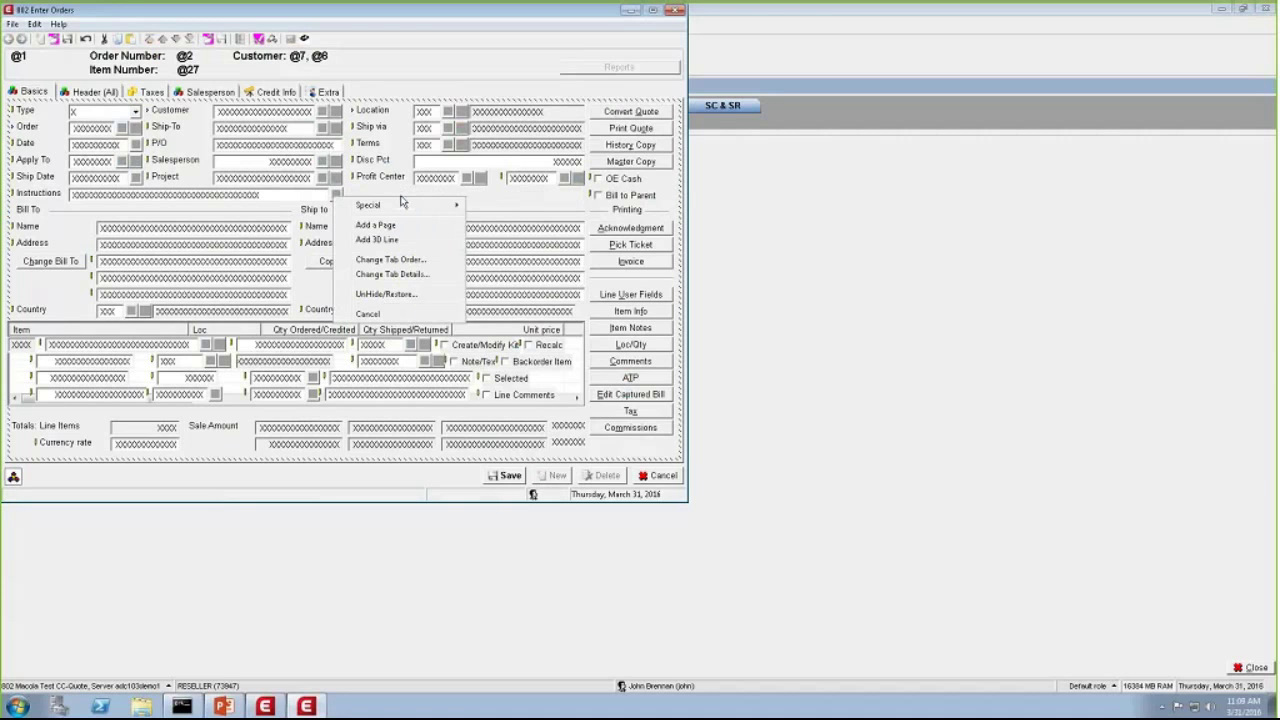
pyautogui.moveTo(405, 205)
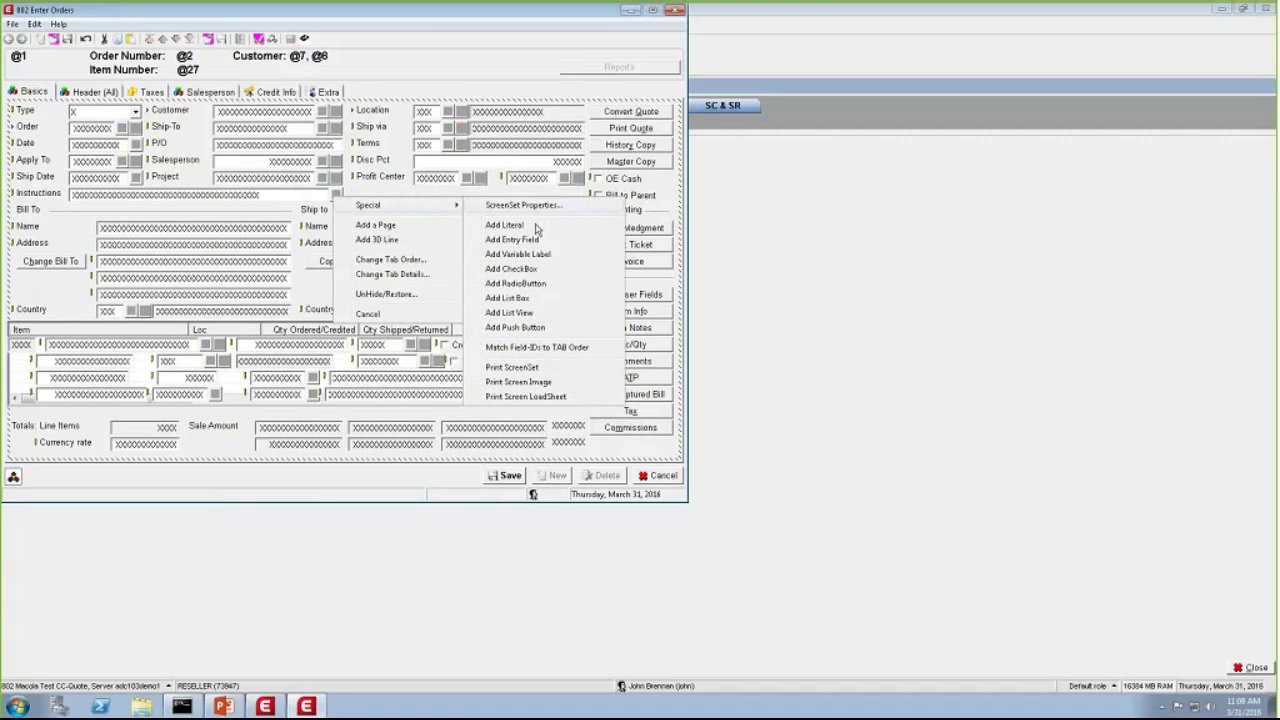
pyautogui.click(525, 240)
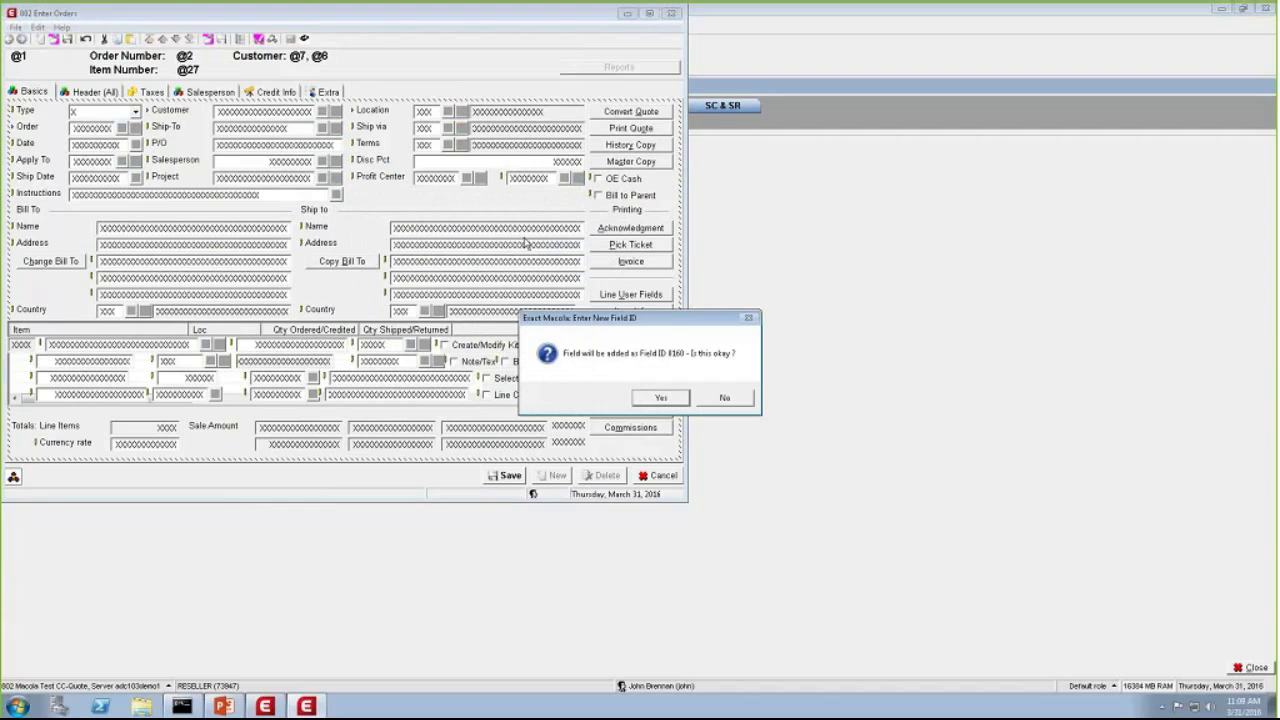
pyautogui.click(670, 399)
pyautogui.click(676, 399)
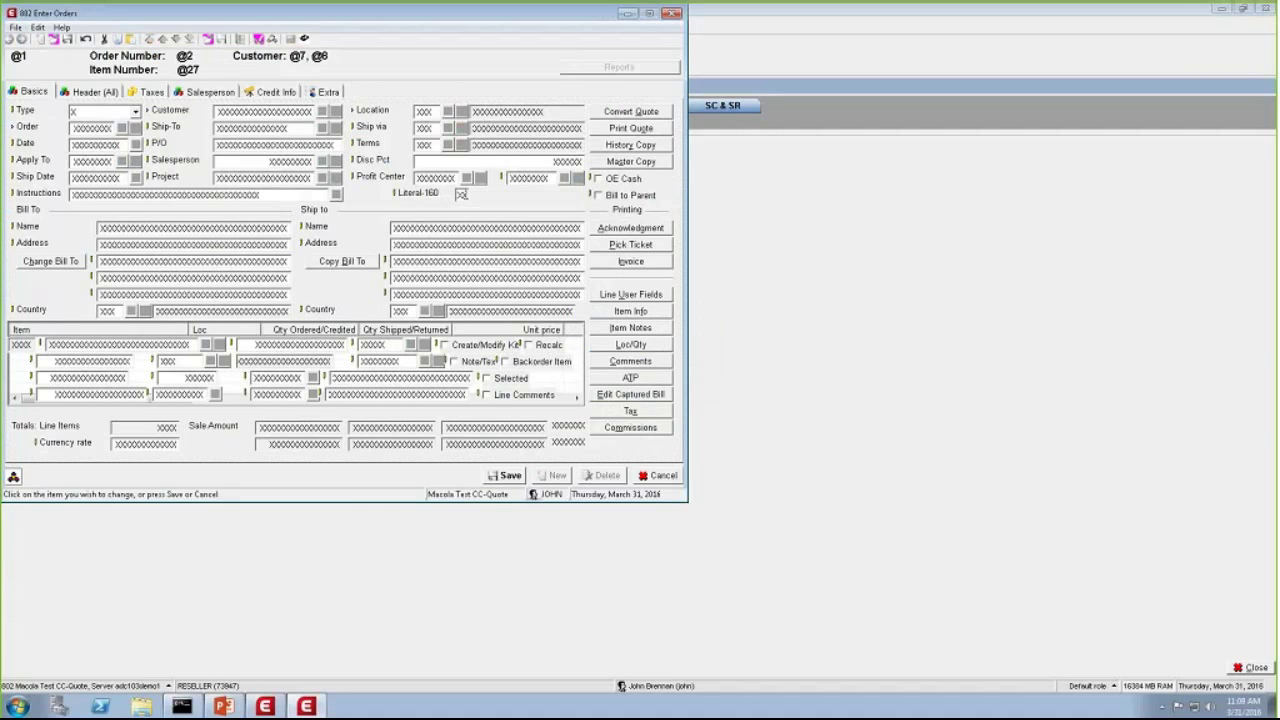
# - Set the new entry field's maximum size to 35 and auto-size it to fit
pyautogui.rightClick(461, 194)
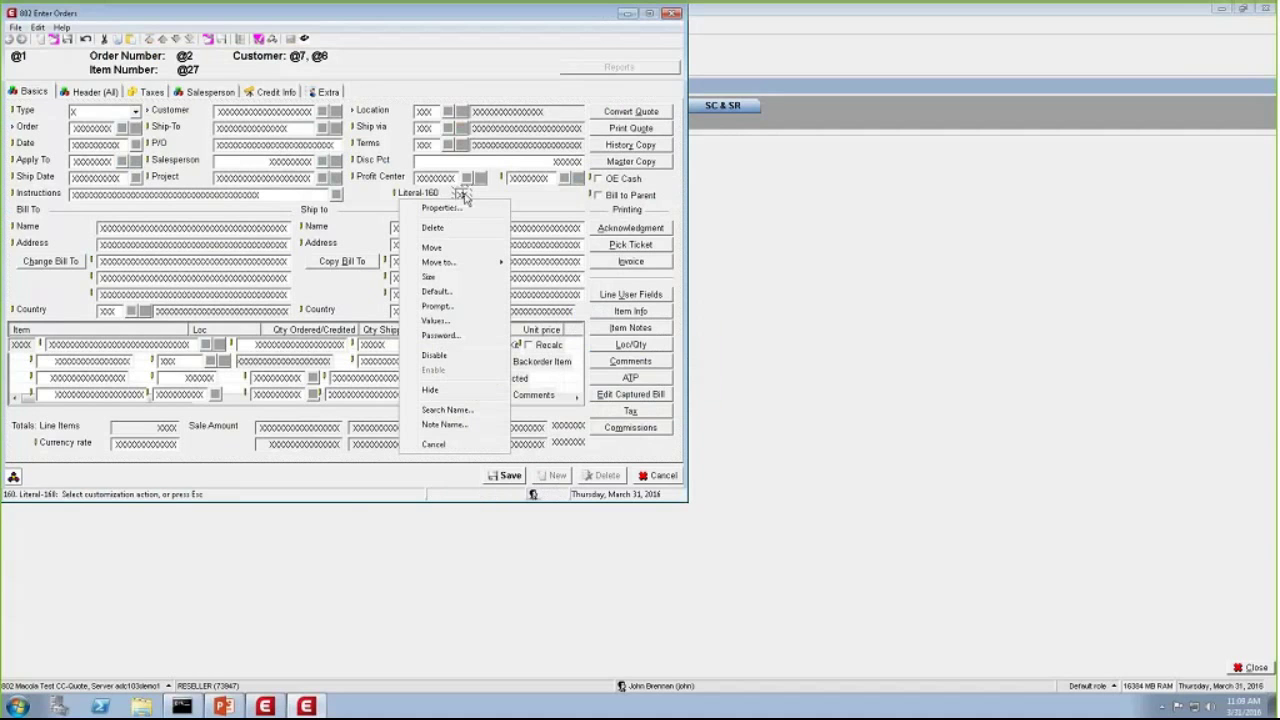
pyautogui.click(463, 209)
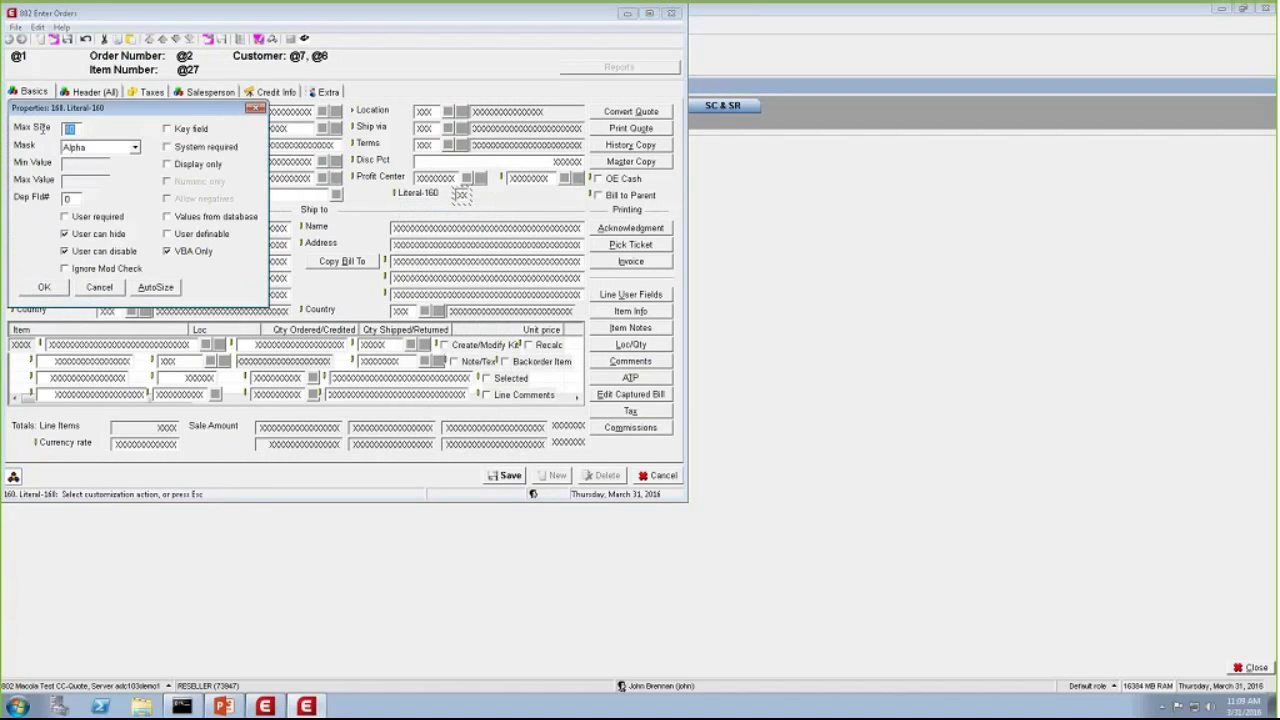
pyautogui.write('35')
pyautogui.click(156, 288)
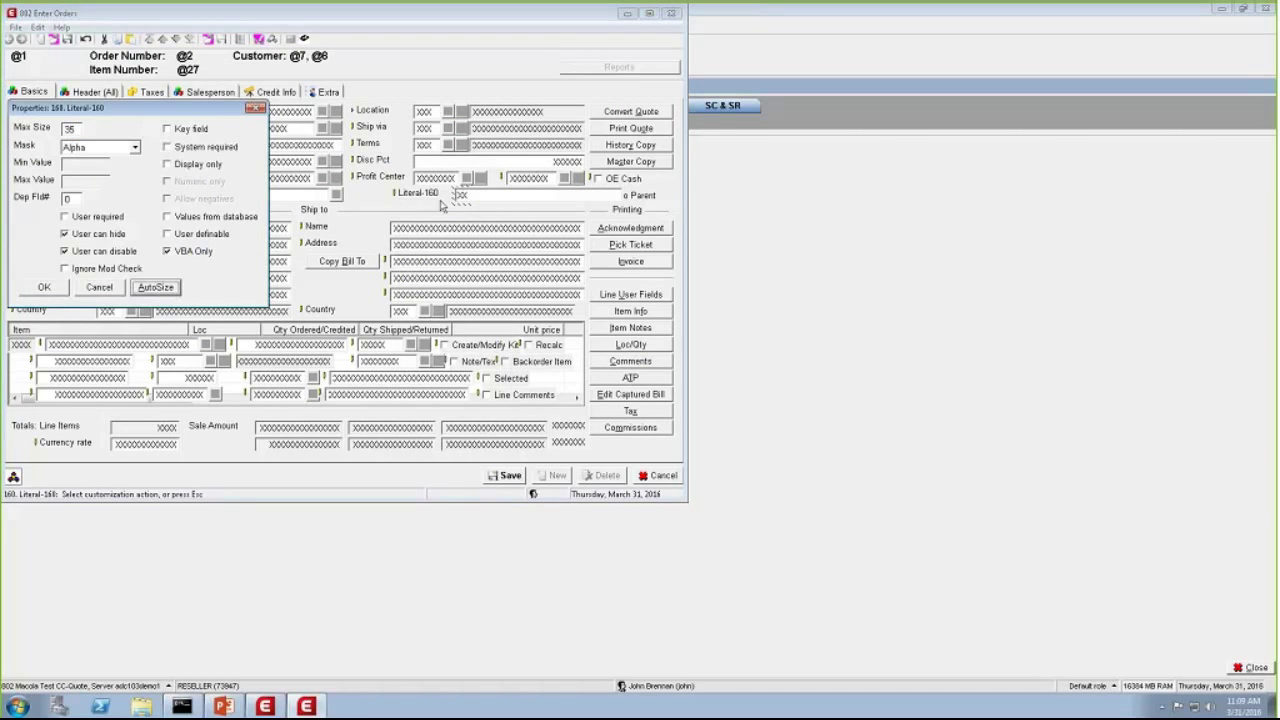
pyautogui.click(43, 289)
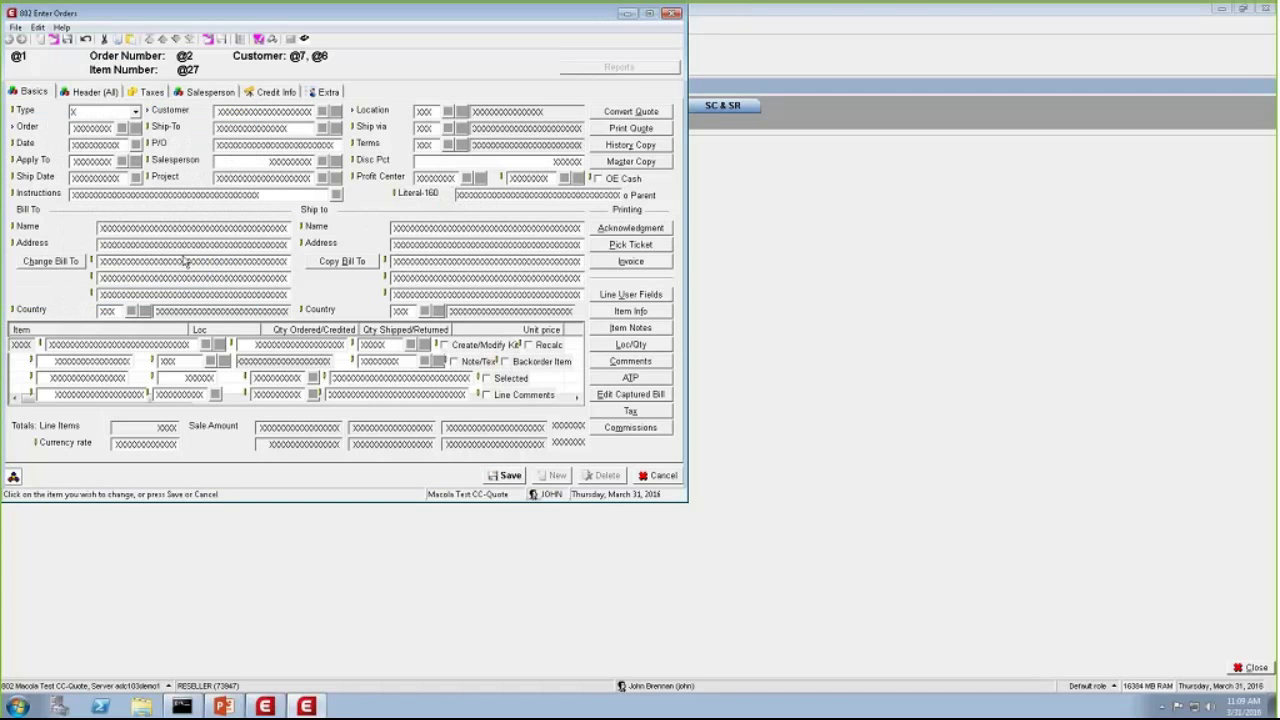
# - Change the new entry field's label to the custom text "Email"
pyautogui.rightClick(427, 197)
pyautogui.click(384, 256)
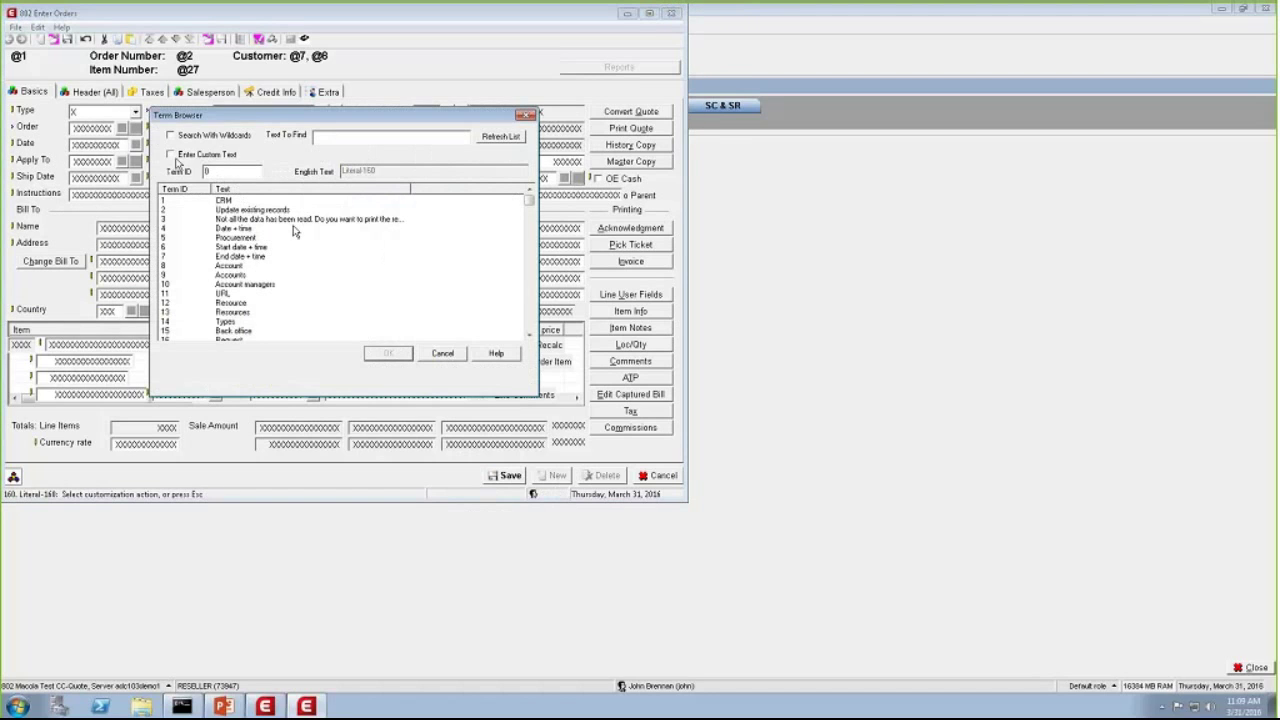
pyautogui.click(175, 158)
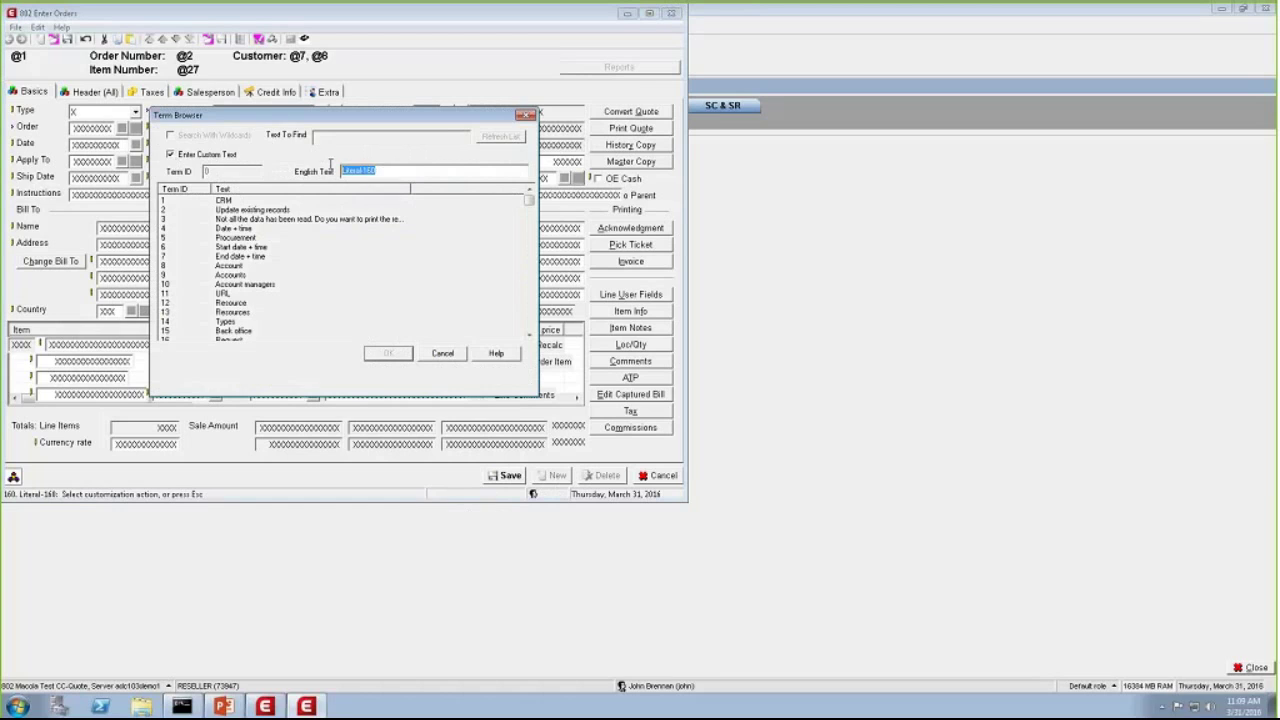
pyautogui.write('Email')
pyautogui.click(386, 356)
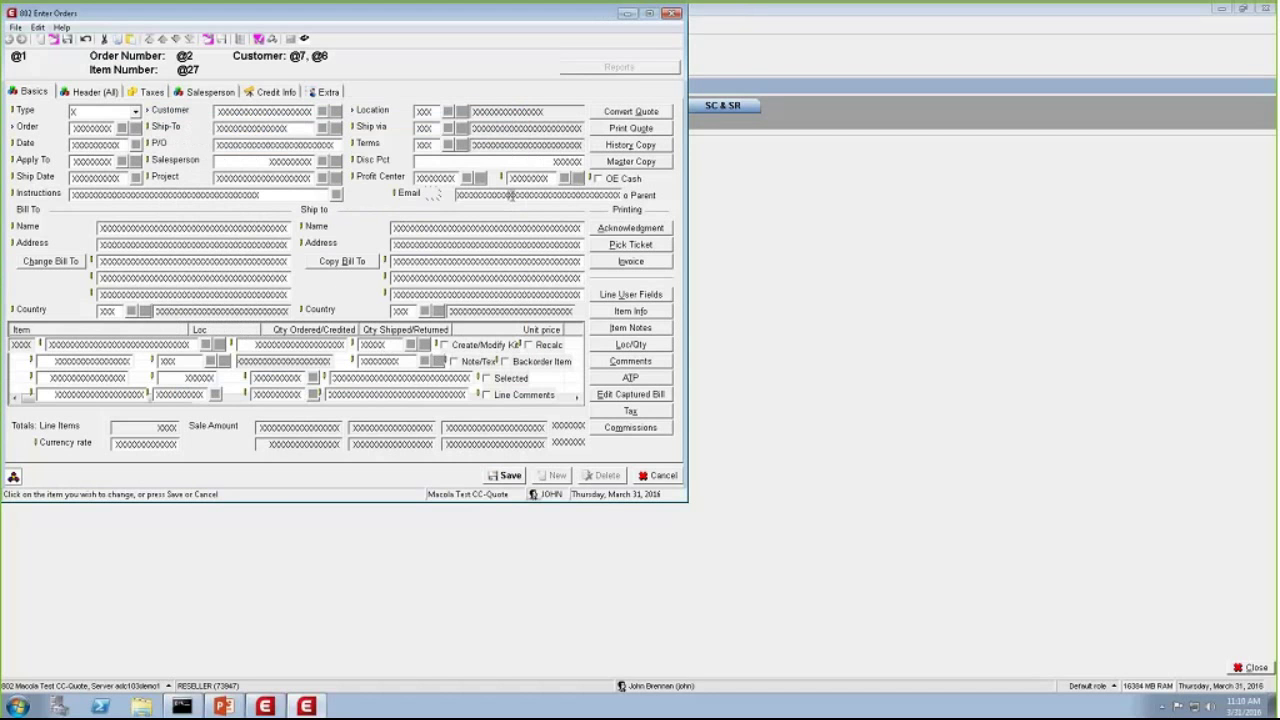
# - Move the Email field and its label directly beneath Profit Center, aligned with the fields above
pyautogui.moveTo(510, 197); pyautogui.dragTo(474, 197)
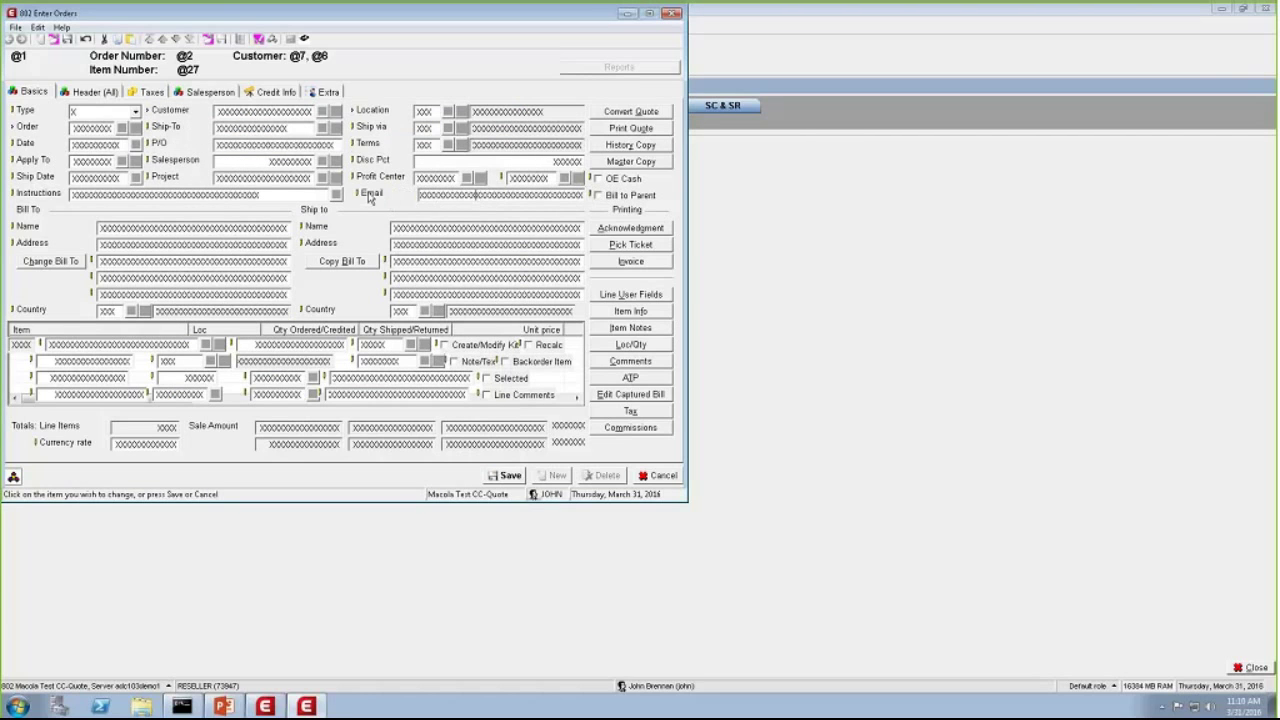
pyautogui.click(443, 194)
pyautogui.moveTo(443, 194); pyautogui.dragTo(439, 192)
# - Hide the Disc Pct field on the Basics page
pyautogui.click(422, 161)
pyautogui.rightClick(422, 161)
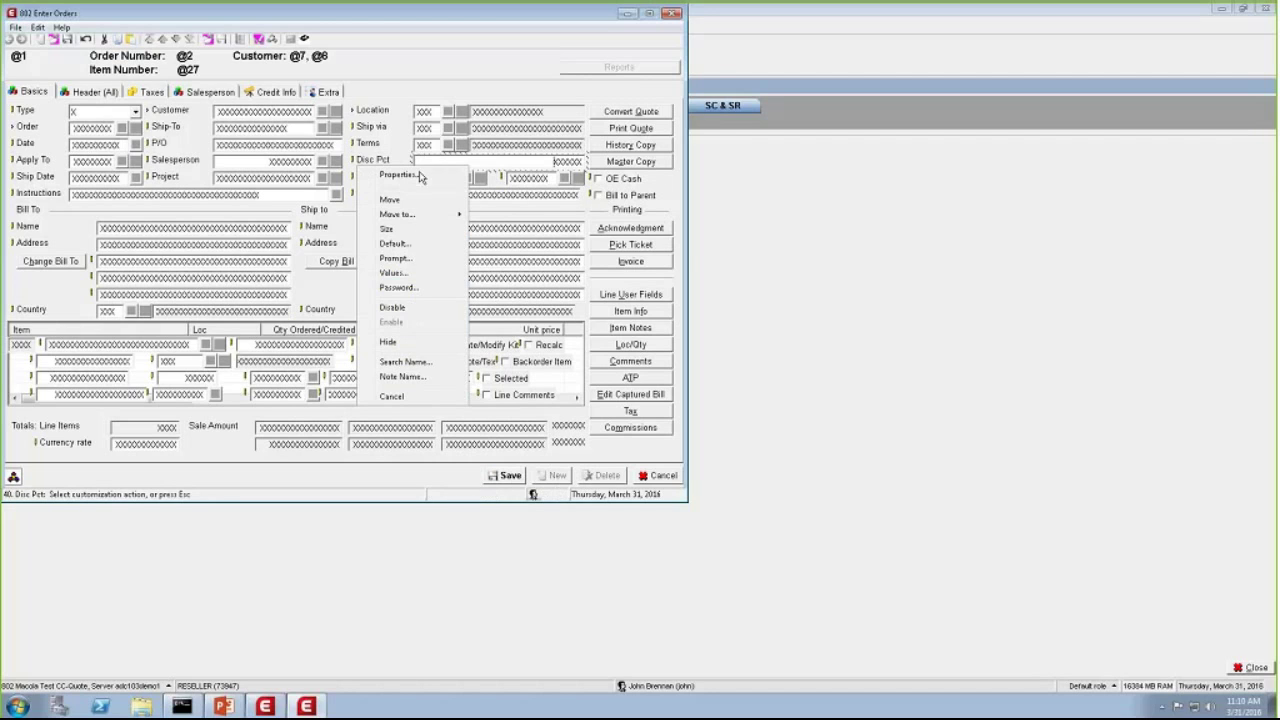
pyautogui.click(389, 342)
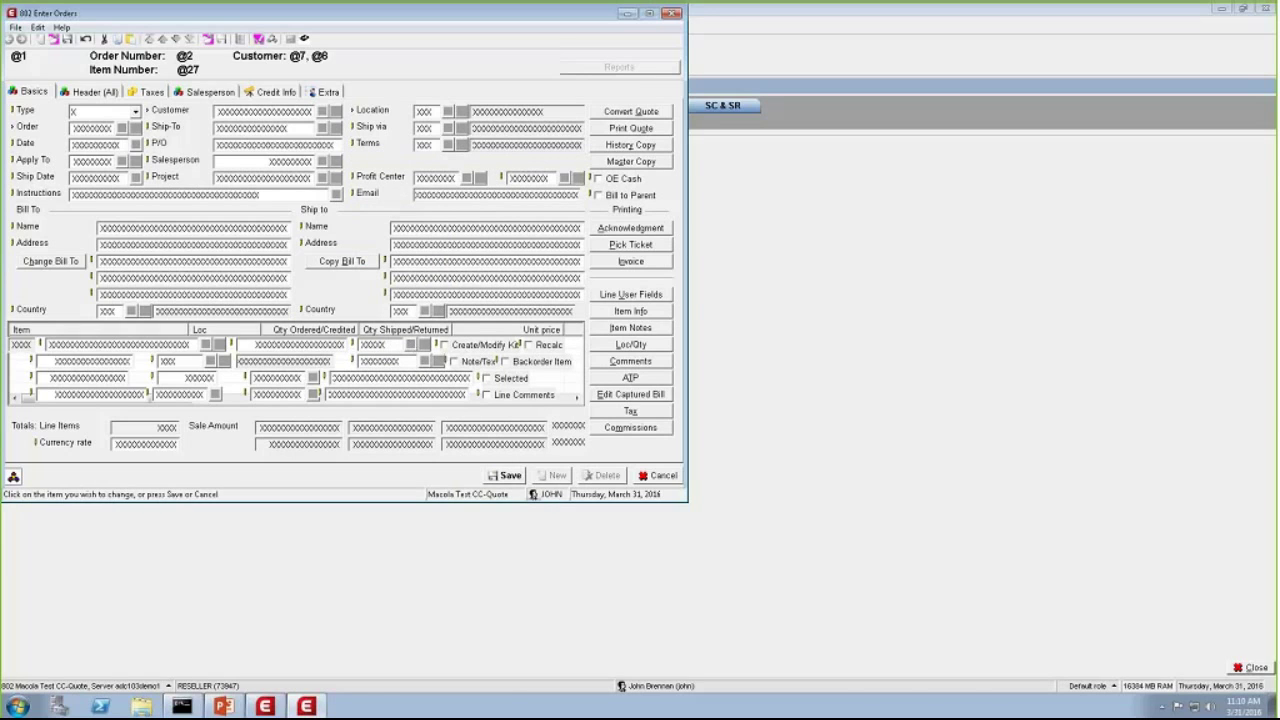
# - Add a new entry field in the empty row between Terms and Profit Center on the Basics page
pyautogui.rightClick(418, 166)
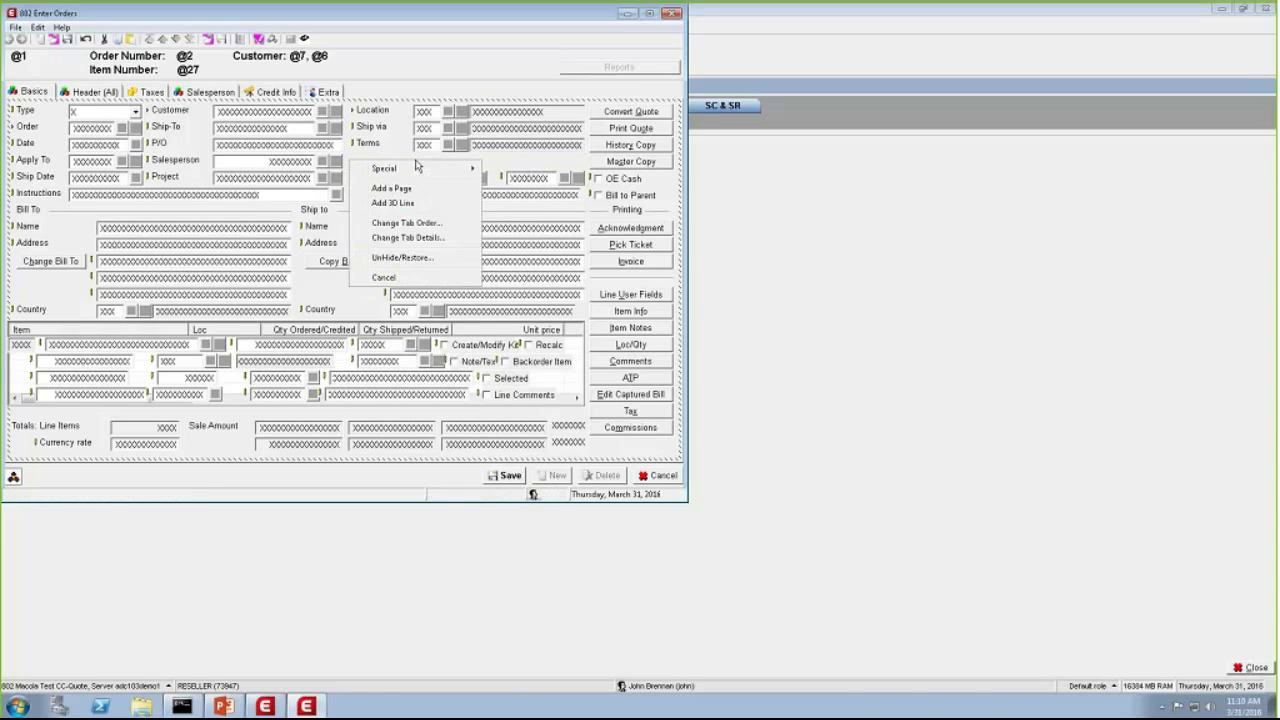
pyautogui.moveTo(419, 172)
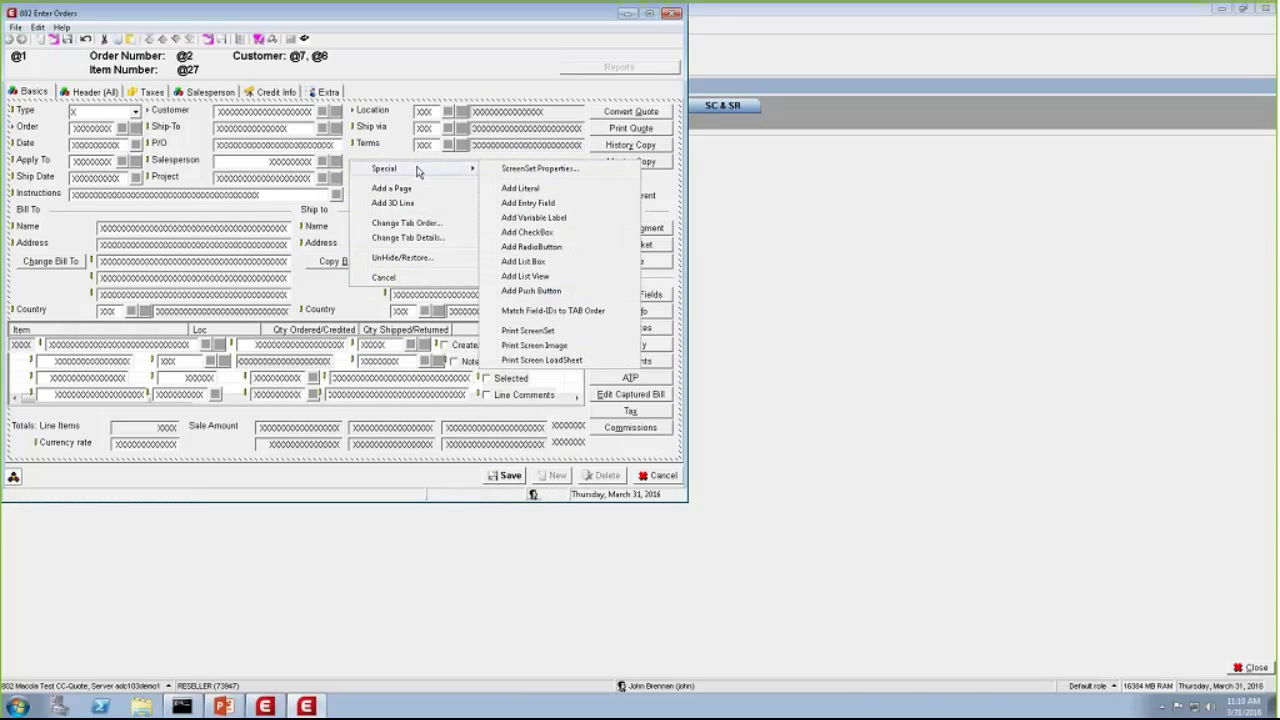
pyautogui.click(520, 202)
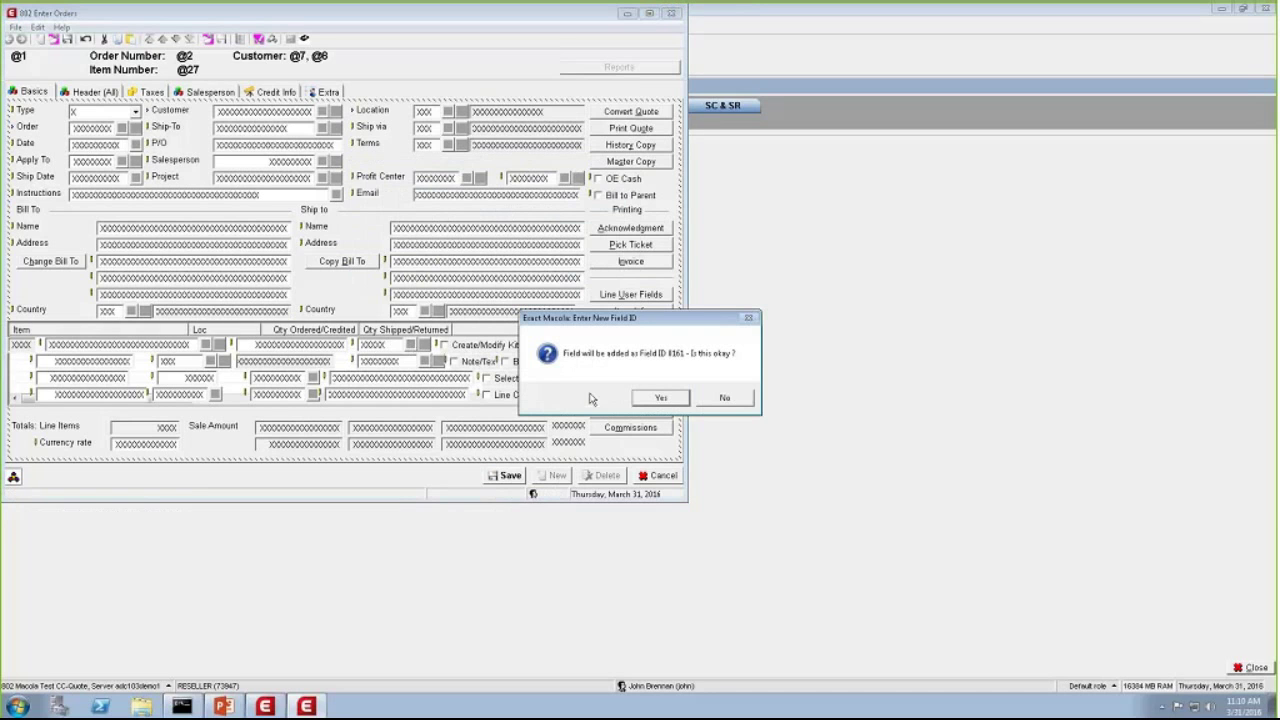
pyautogui.click(660, 398)
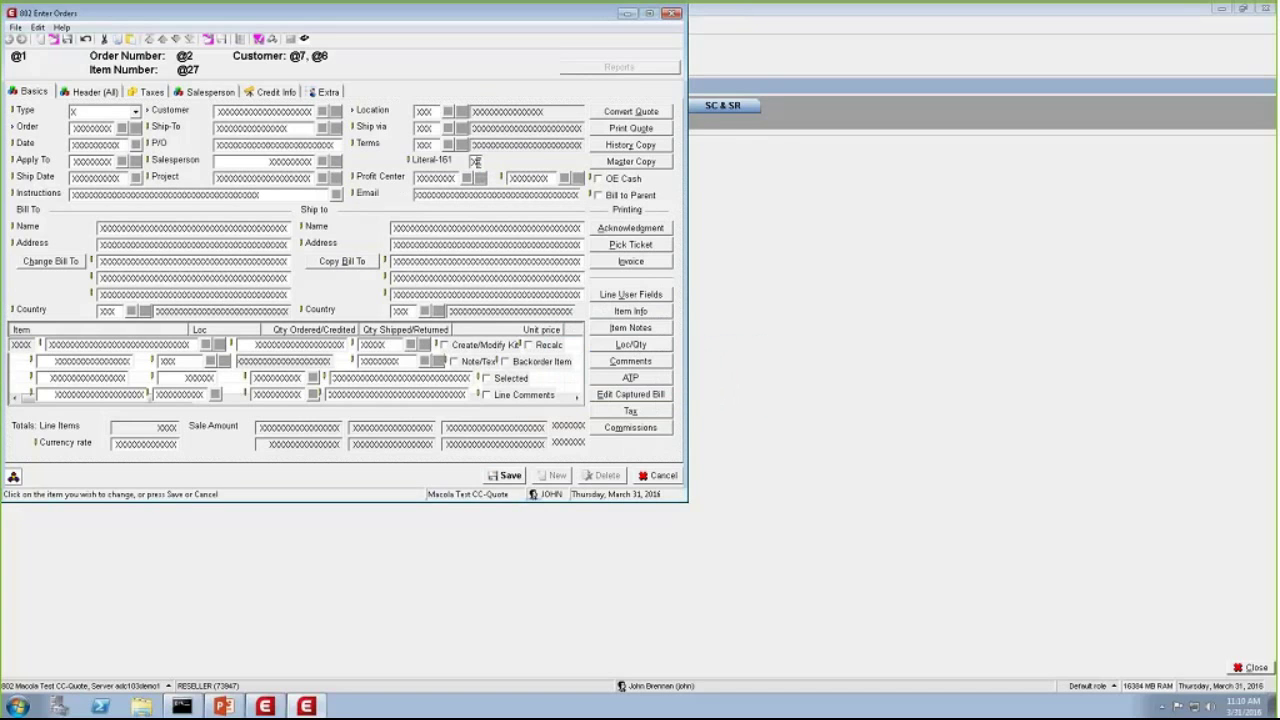
# - Set the new entry field's maximum size to 34 and auto-size it to fit
pyautogui.rightClick(476, 160)
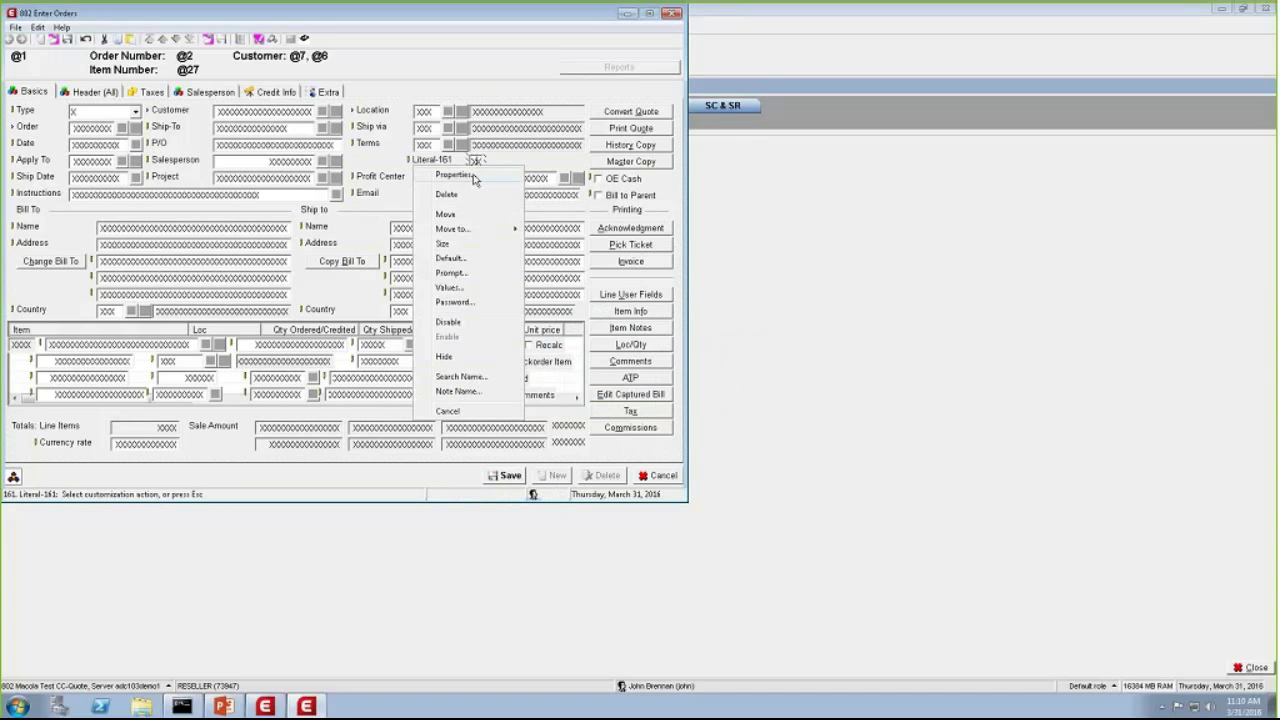
pyautogui.click(476, 178)
pyautogui.click(77, 128)
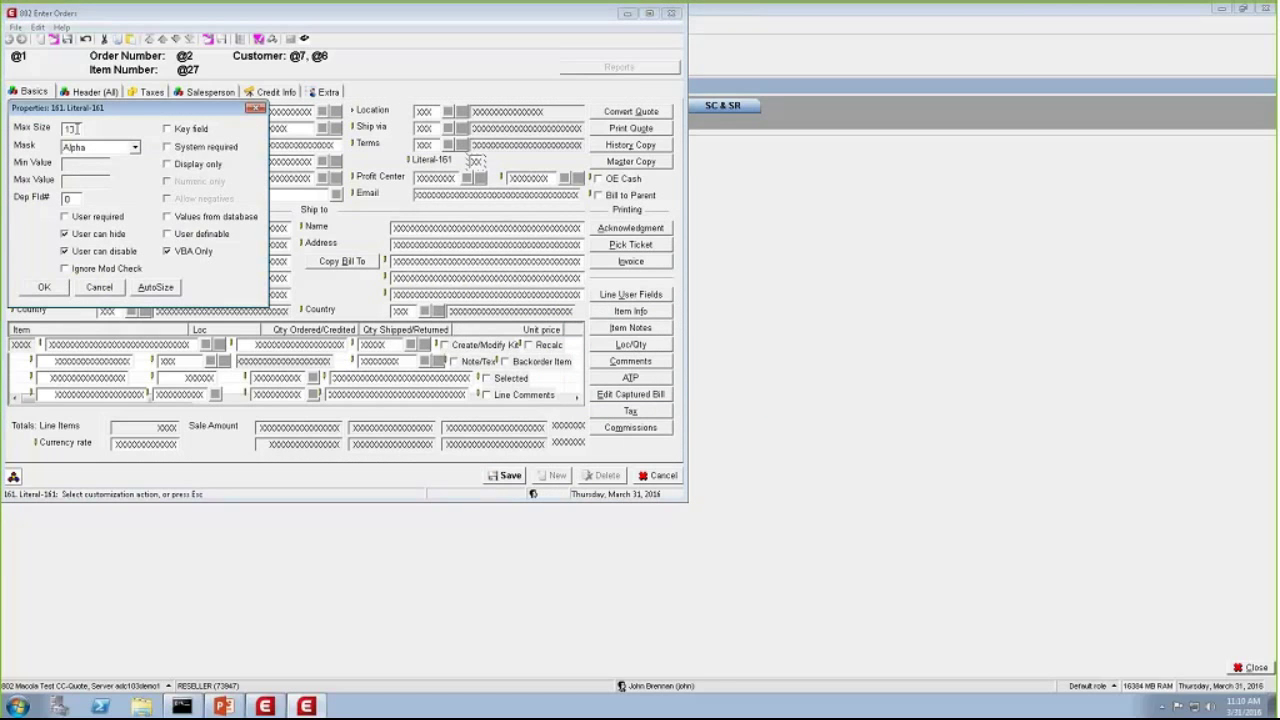
pyautogui.moveTo(77, 128); pyautogui.dragTo(60, 128)
pyautogui.write('34')
pyautogui.click(158, 289)
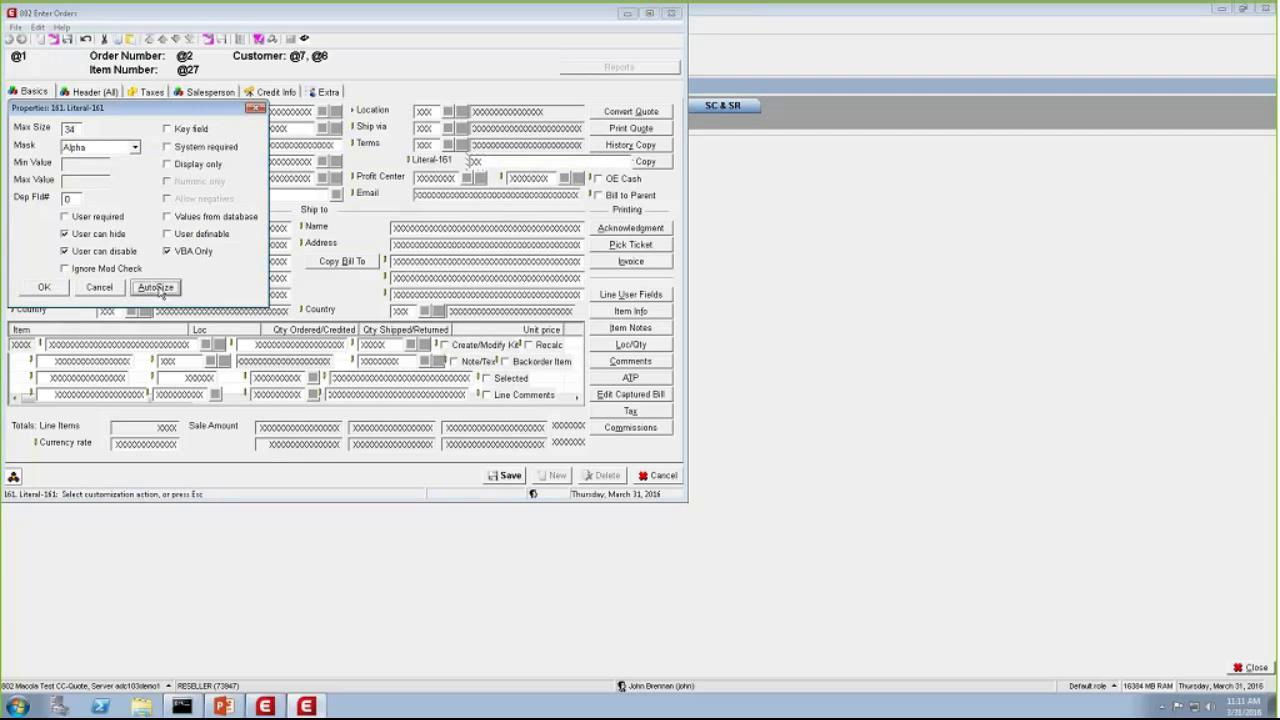
pyautogui.click(55, 288)
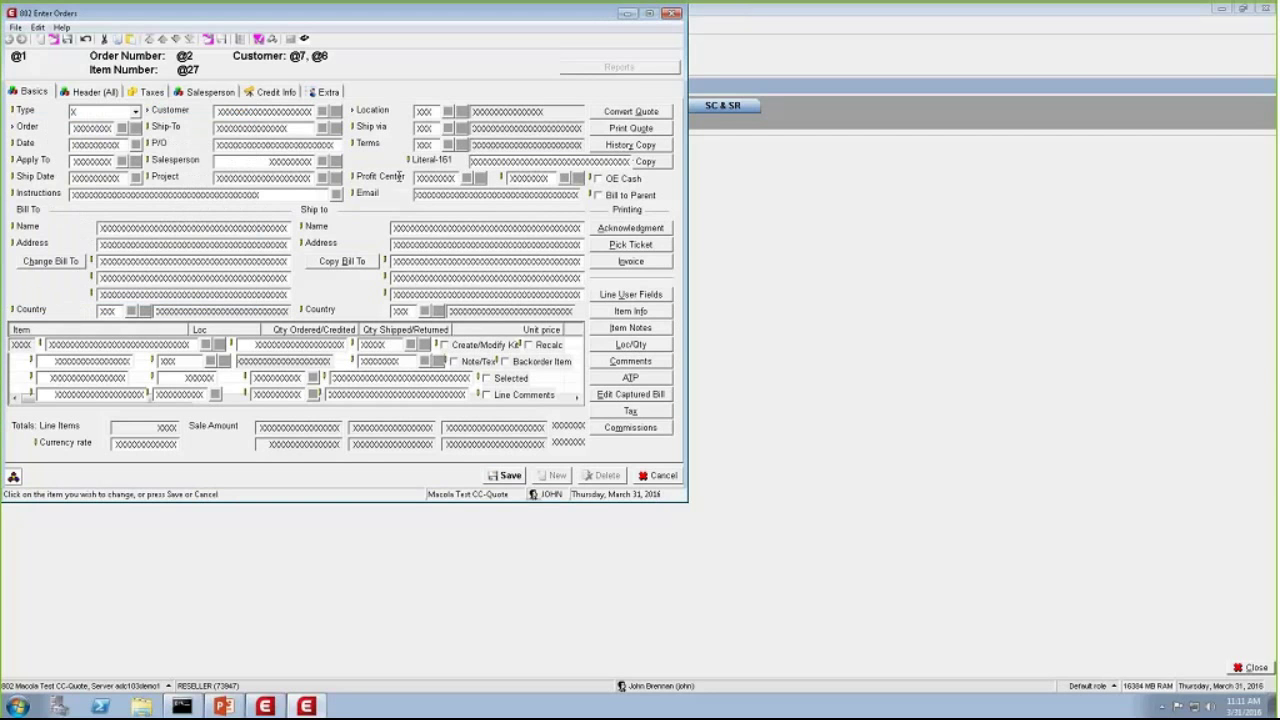
# - Change the new field's label to the custom text "Route" and align the field and label with those above
pyautogui.click(431, 164)
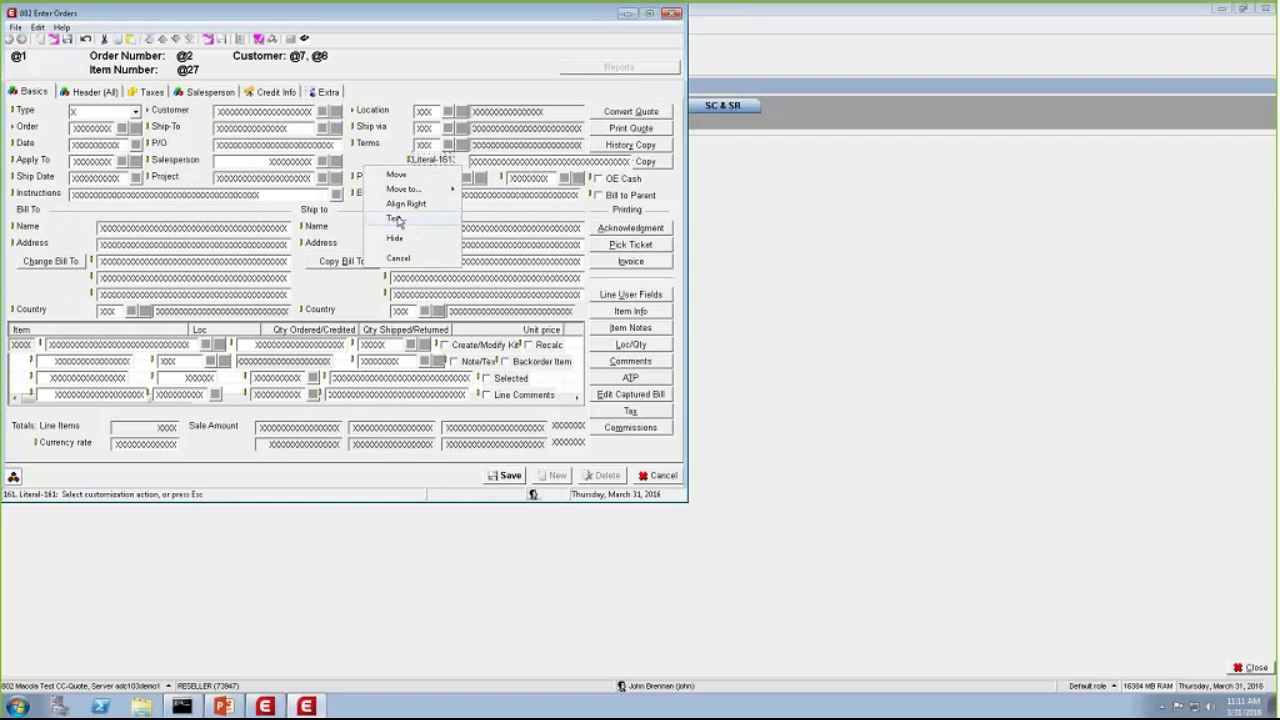
pyautogui.click(396, 219)
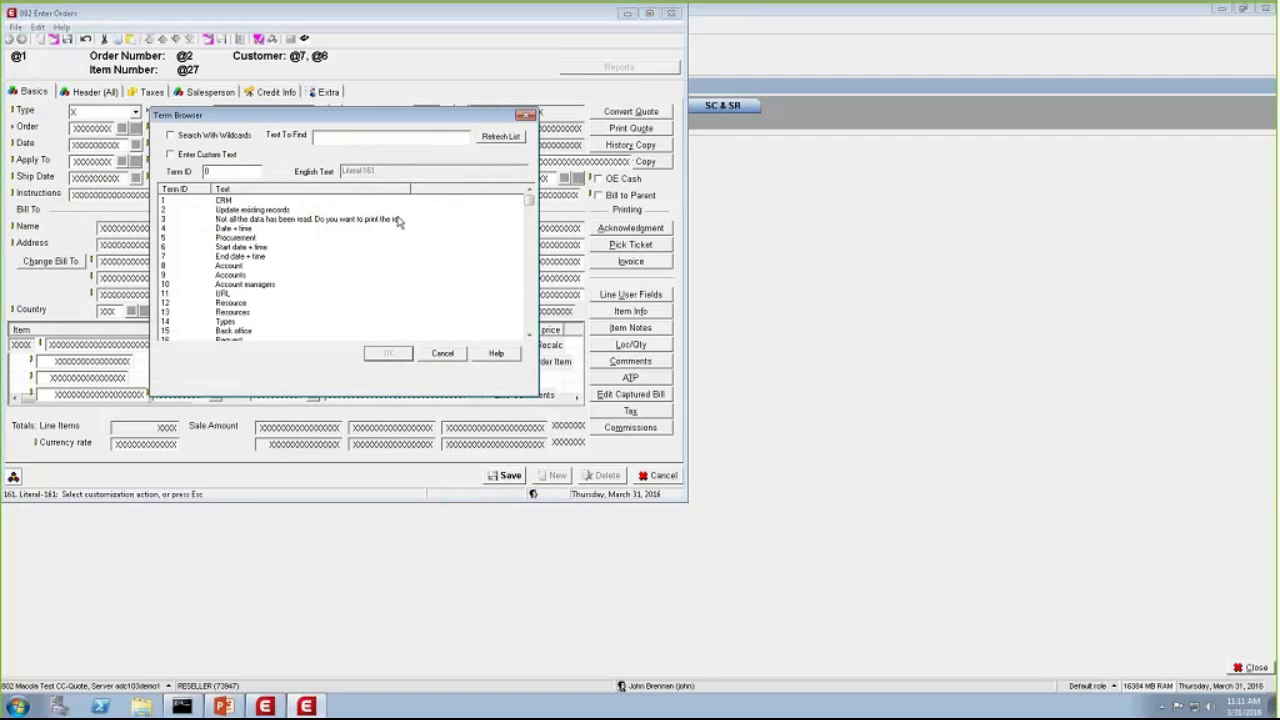
pyautogui.click(171, 156)
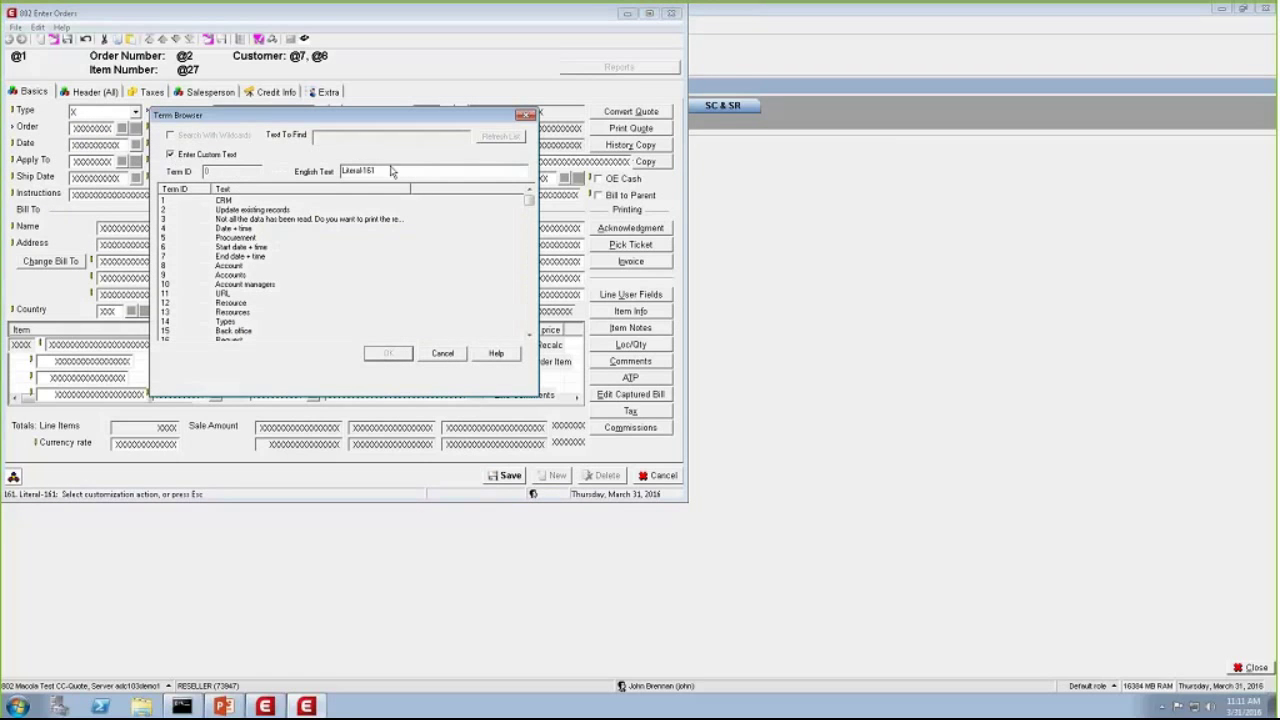
pyautogui.moveTo(384, 169); pyautogui.dragTo(338, 170)
pyautogui.write('Route')
pyautogui.click(389, 354)
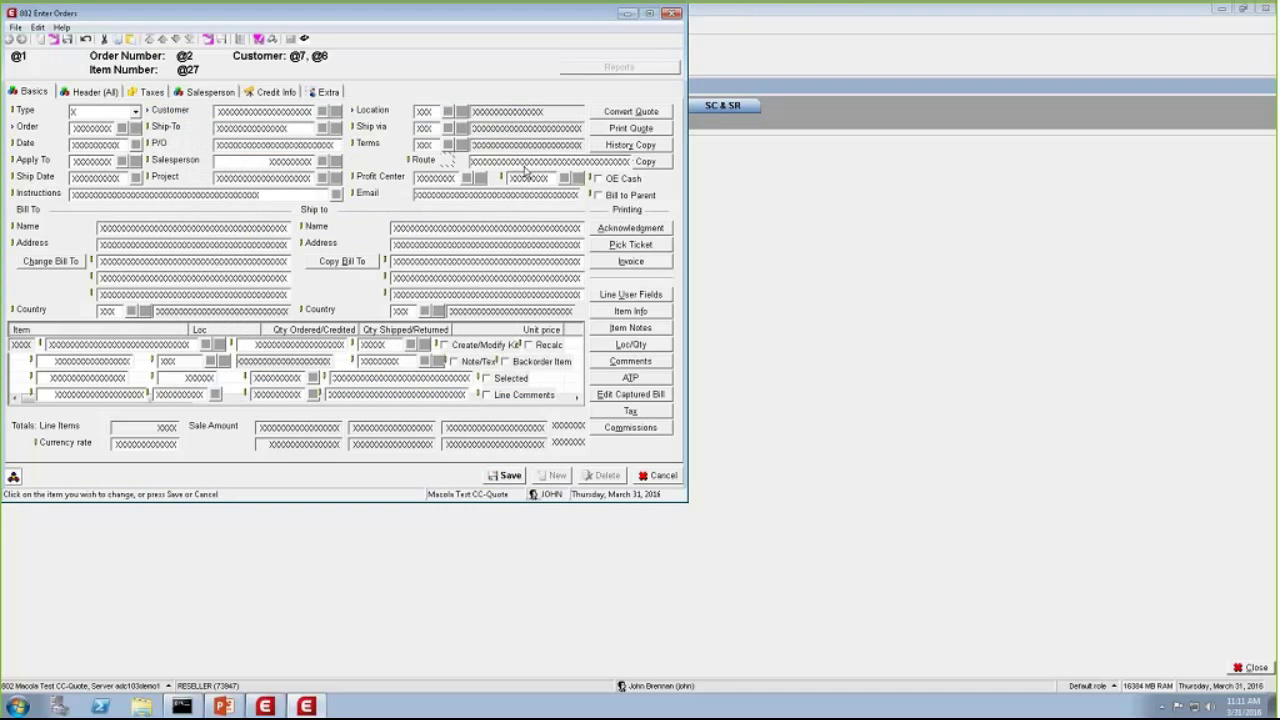
pyautogui.moveTo(527, 161); pyautogui.dragTo(470, 162)
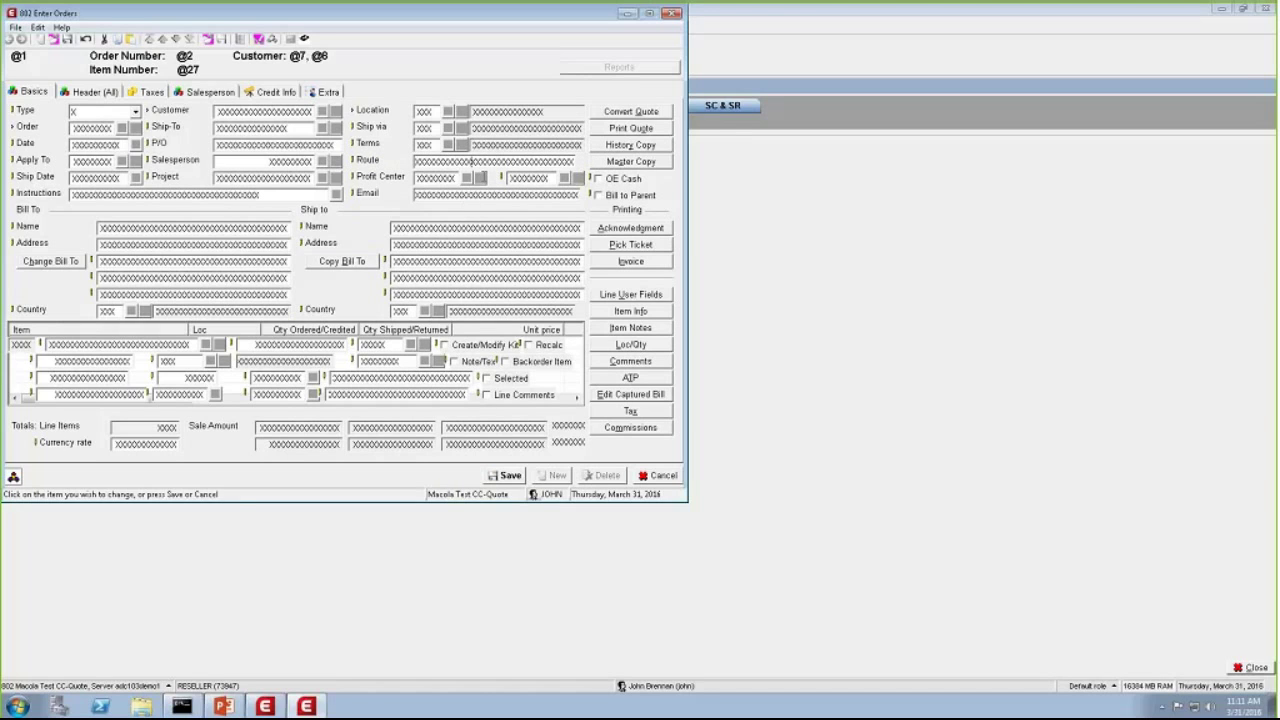
# - Define 514, 621 and 100 as the acceptable values for the Route field
pyautogui.rightClick(491, 164)
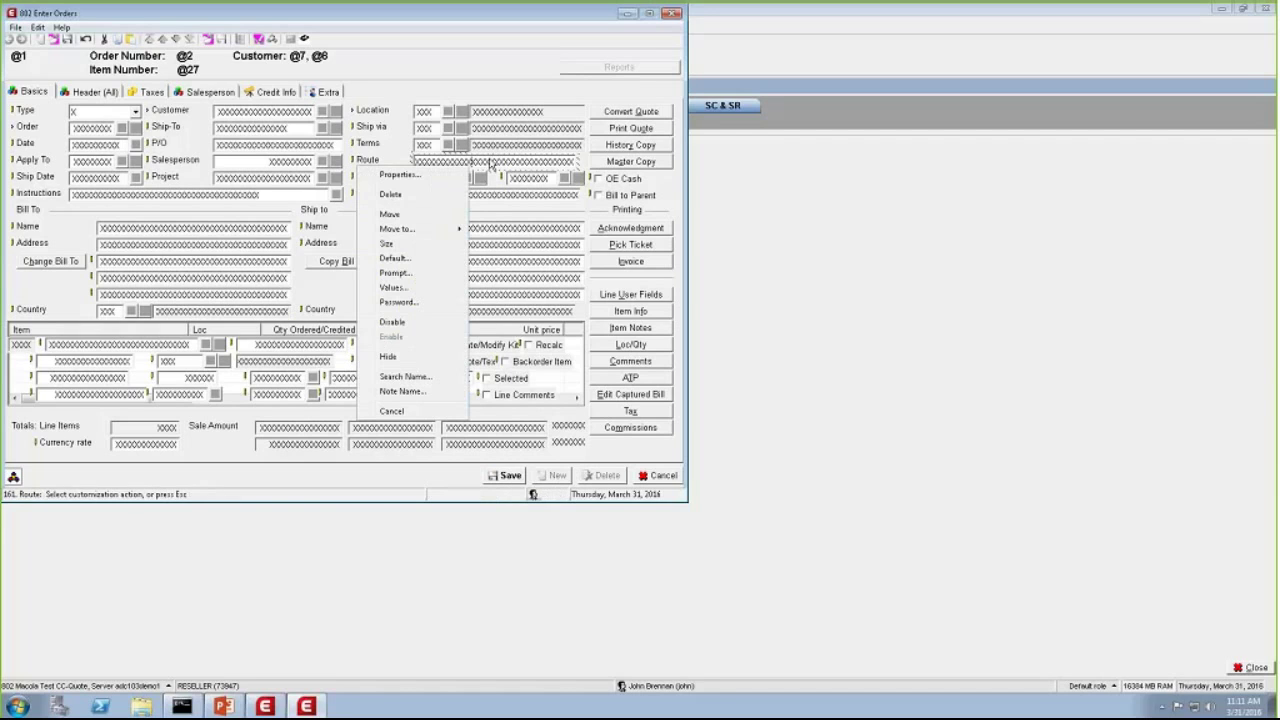
pyautogui.click(391, 289)
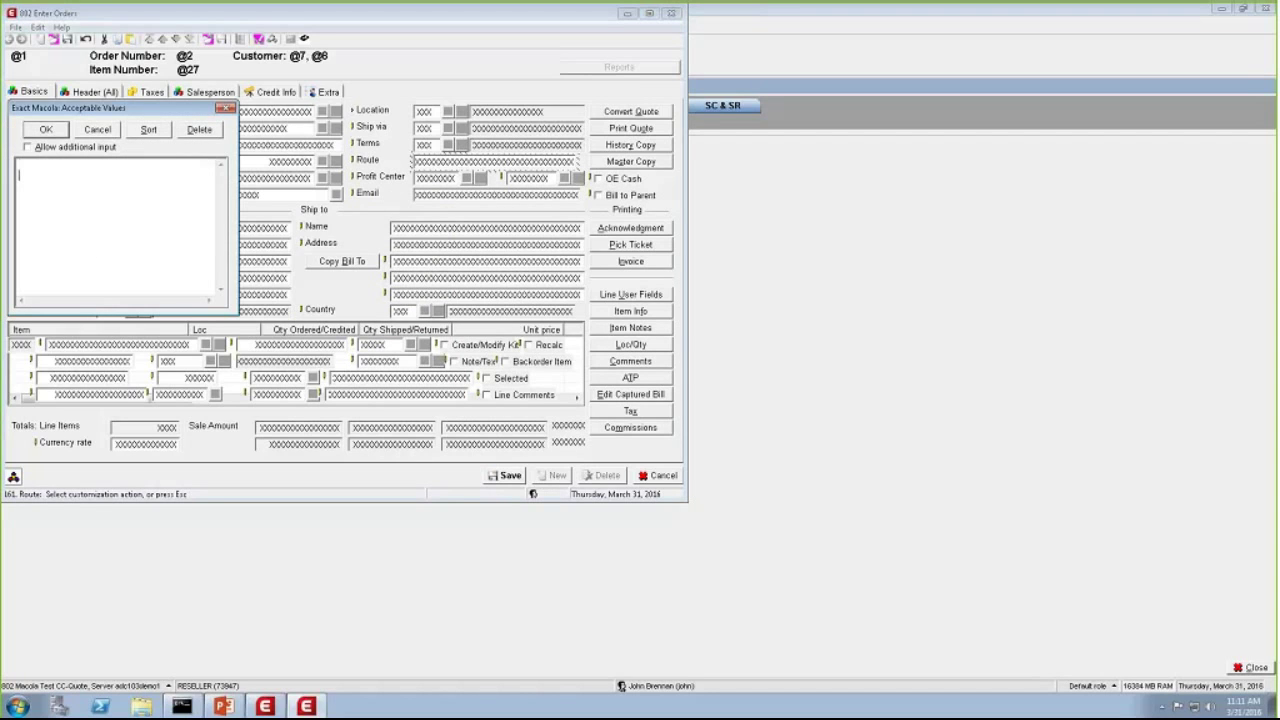
pyautogui.write('514 ')
pyautogui.write('621 ')
pyautogui.write('100')
pyautogui.click(46, 130)
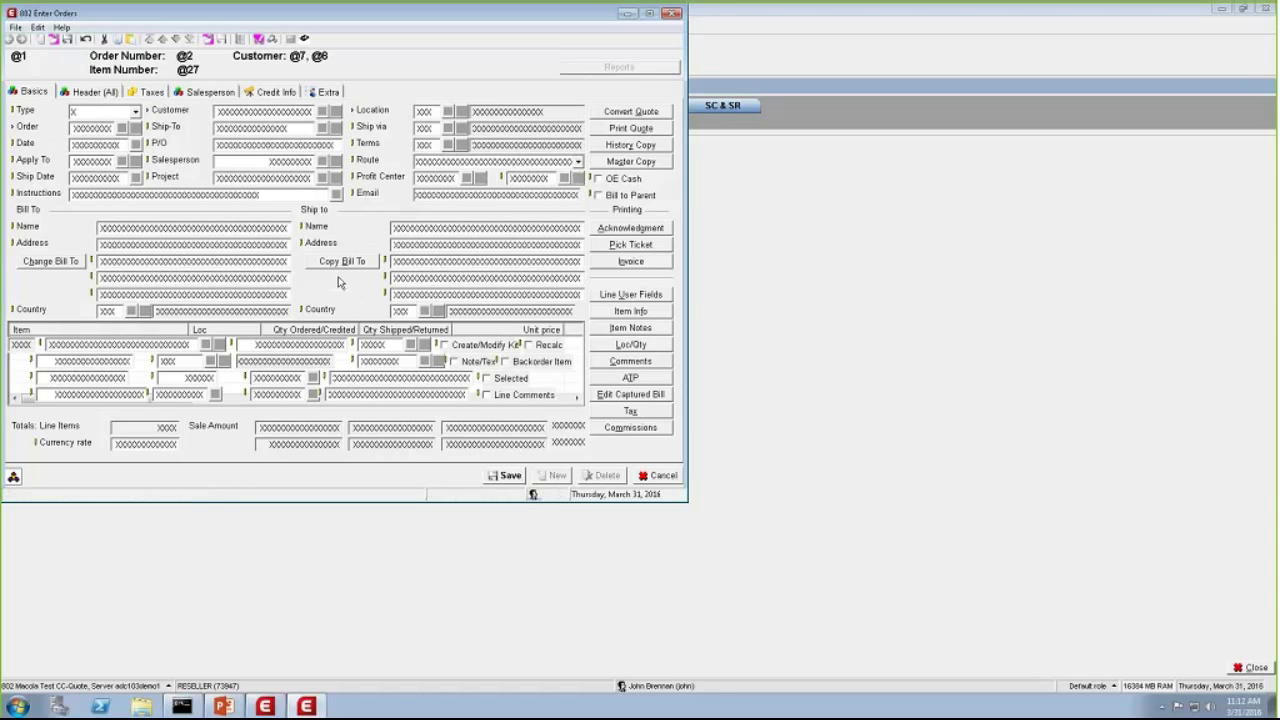
# - Add a custom push button in the Ship to section beneath Copy Bill To
pyautogui.rightClick(338, 283)
pyautogui.moveTo(340, 290)
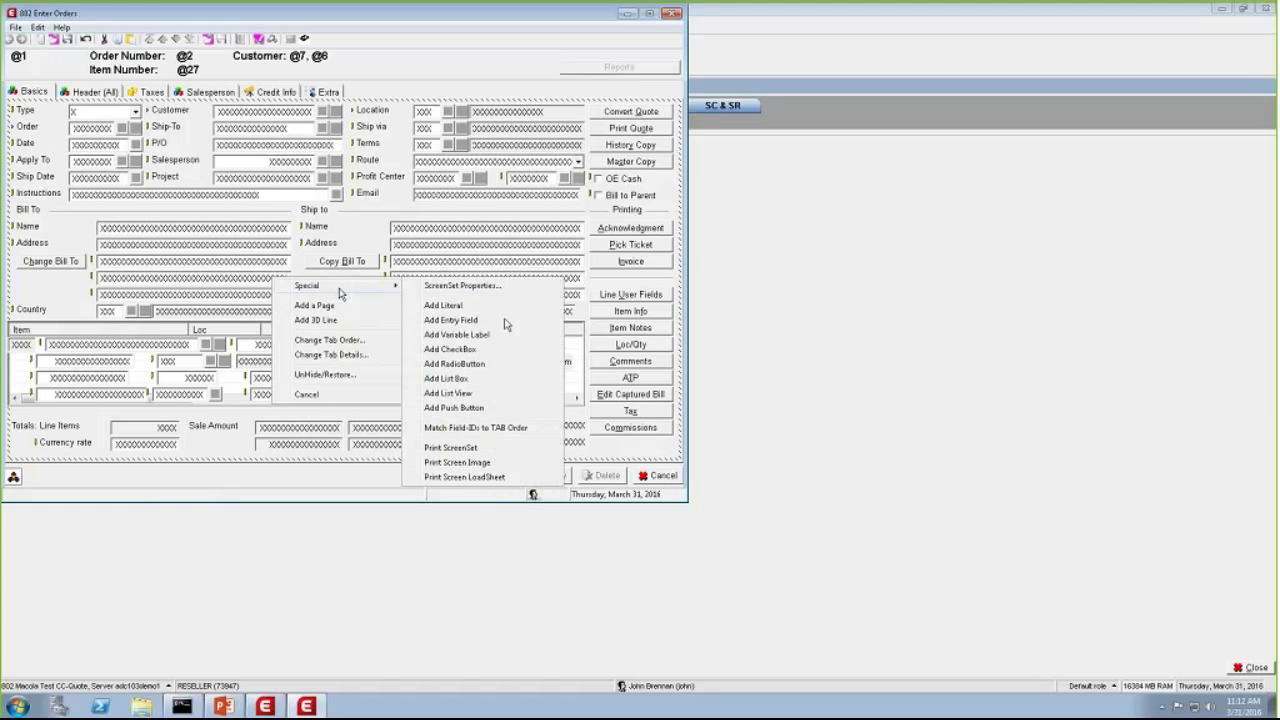
pyautogui.click(478, 410)
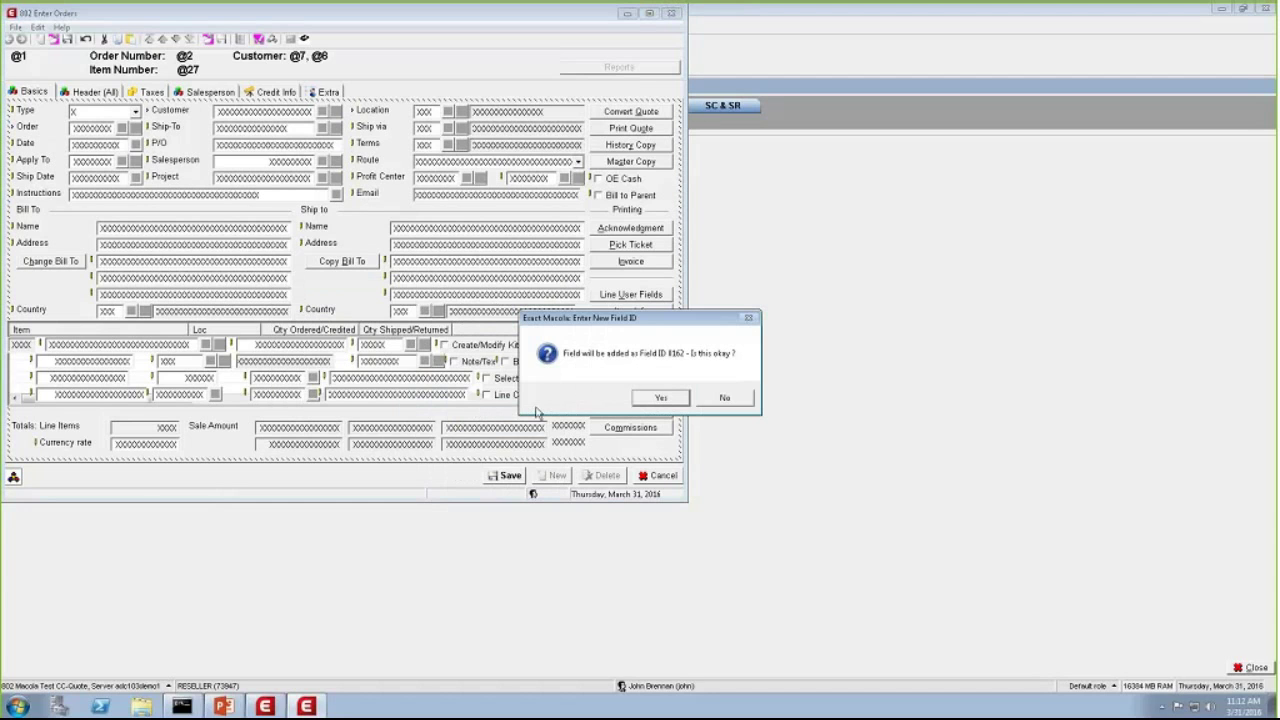
pyautogui.click(662, 398)
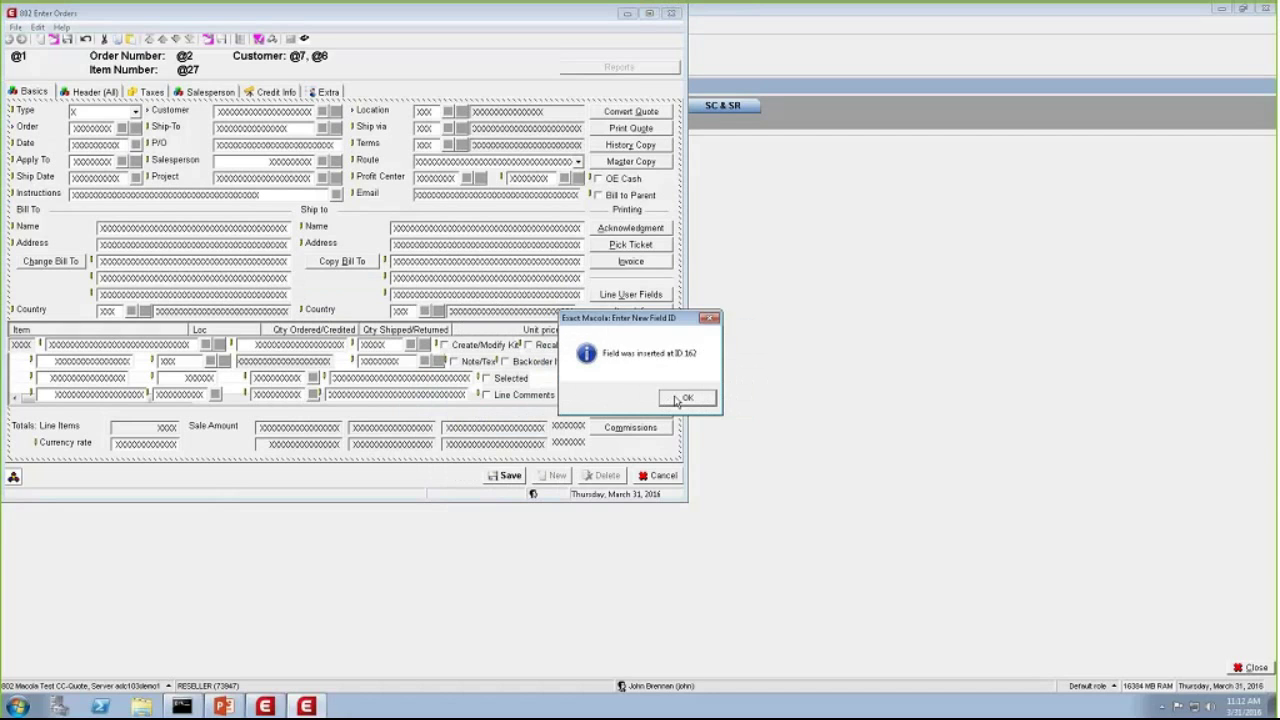
pyautogui.click(676, 399)
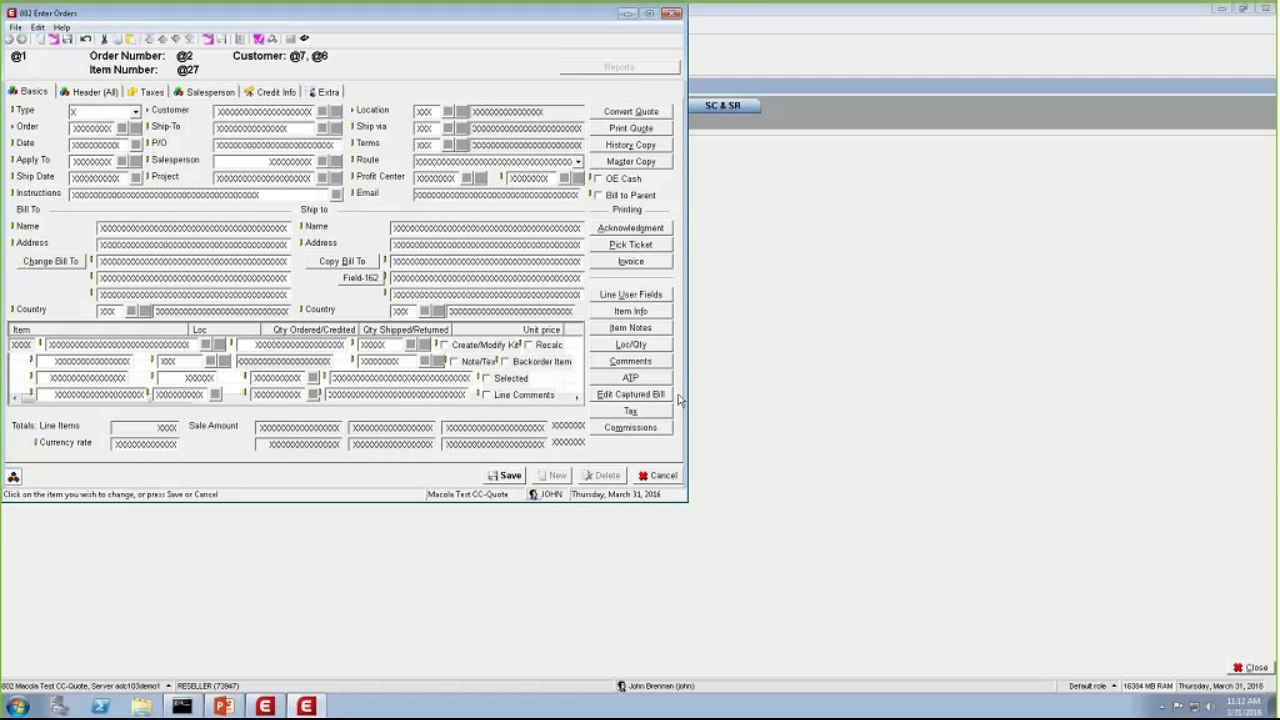
# - Change the new push button's caption to the custom text "Show Open Items"
pyautogui.rightClick(362, 281)
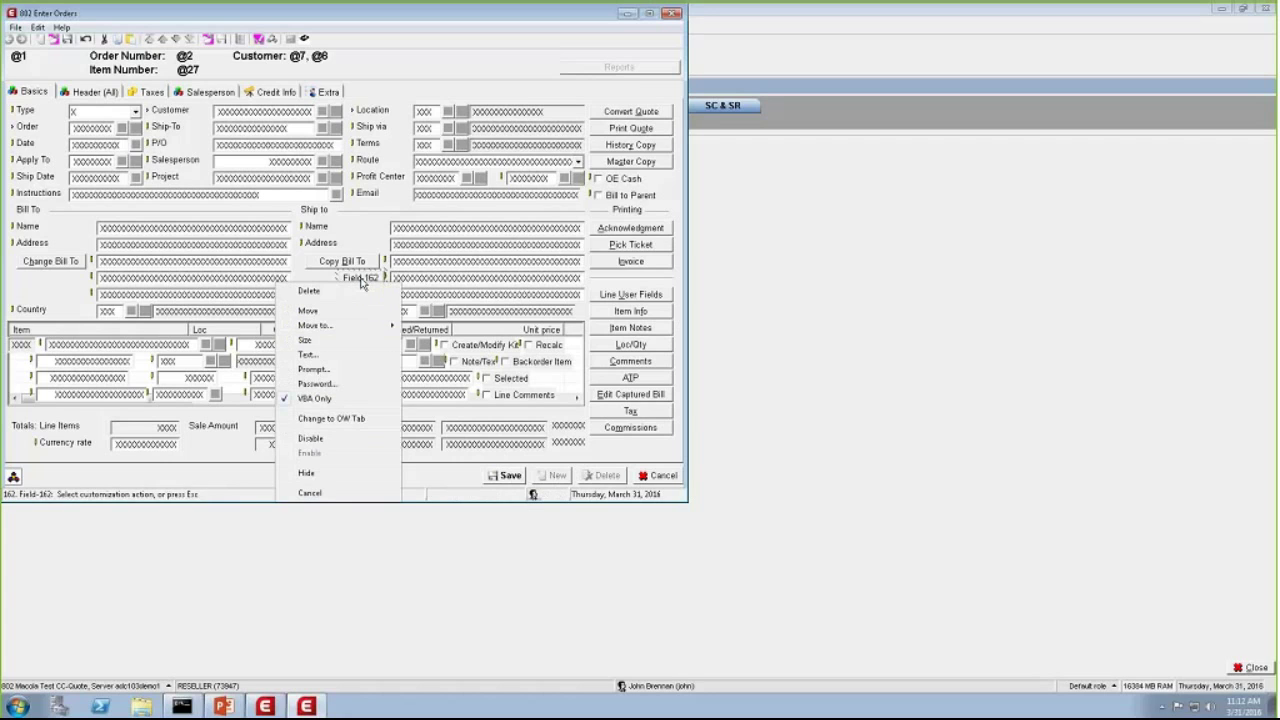
pyautogui.click(321, 356)
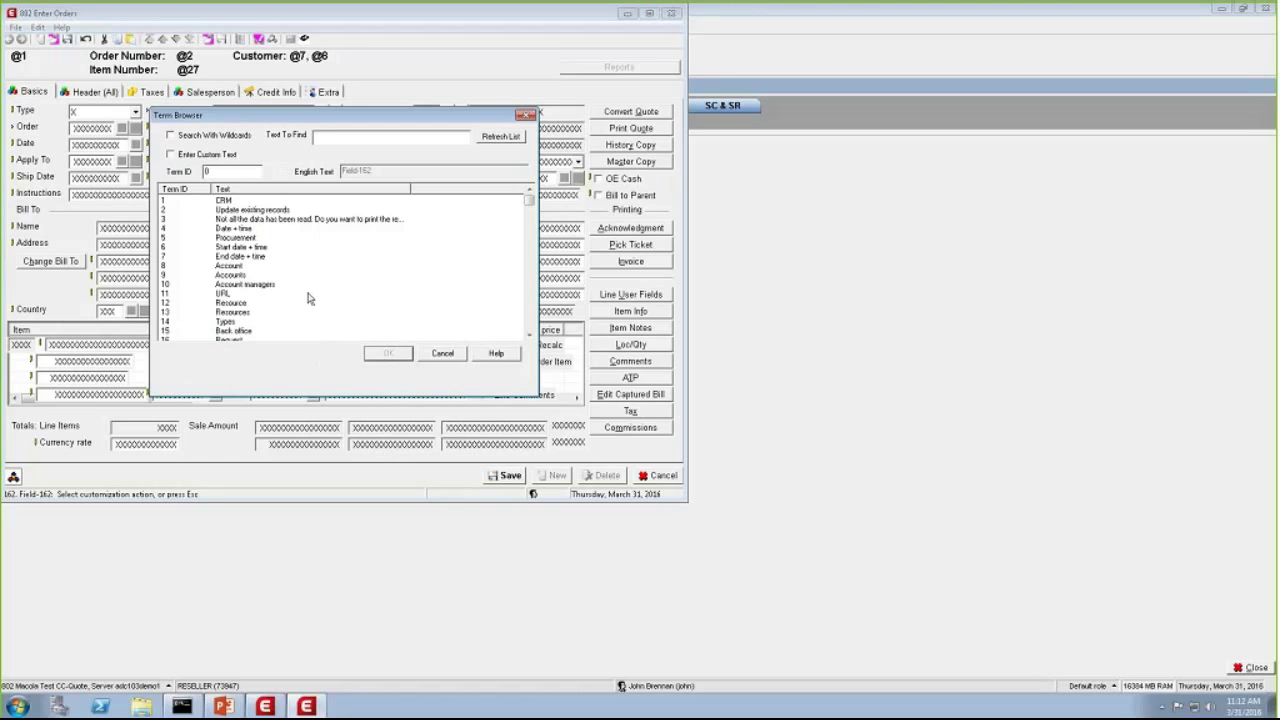
pyautogui.click(170, 154)
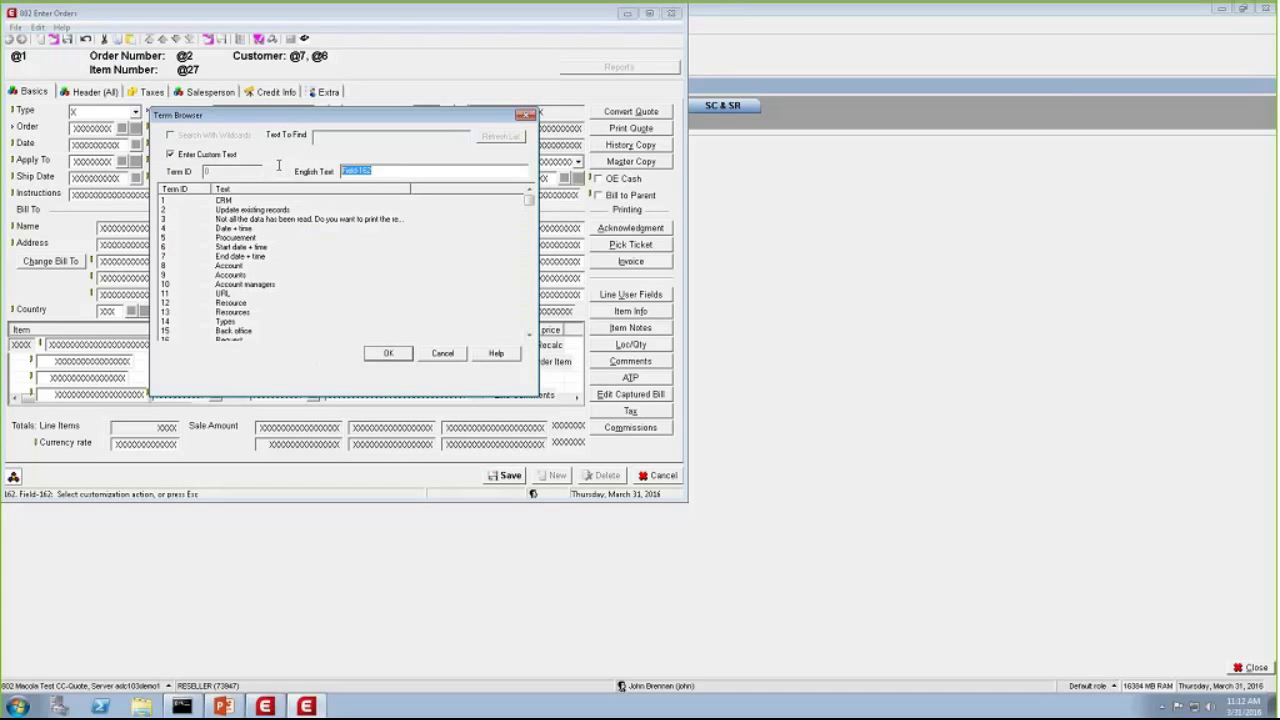
pyautogui.write('Shi')
pyautogui.write('w Opt')
pyautogui.write('n')
pyautogui.write(' It')
pyautogui.write('em')
pyautogui.write('s')
pyautogui.click(400, 353)
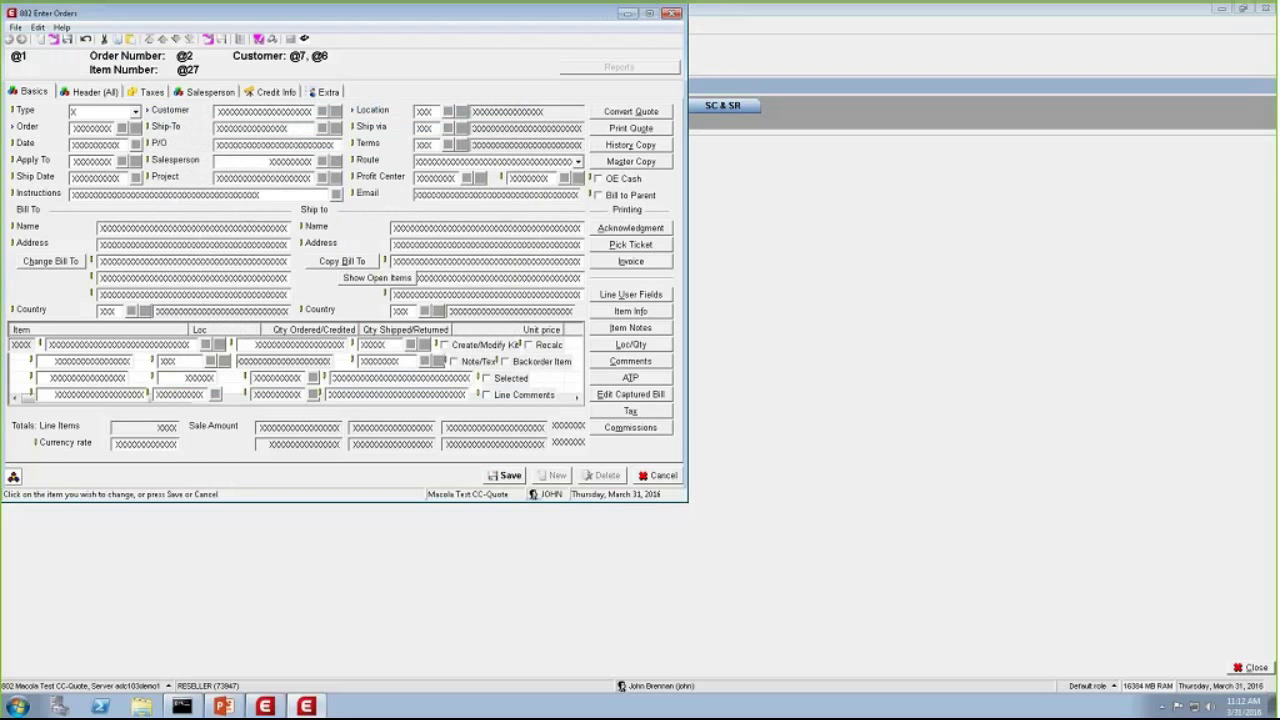
# - Position the Show Open Items button directly beneath Copy Bill To and resize it to match that button's width
pyautogui.click(320, 282)
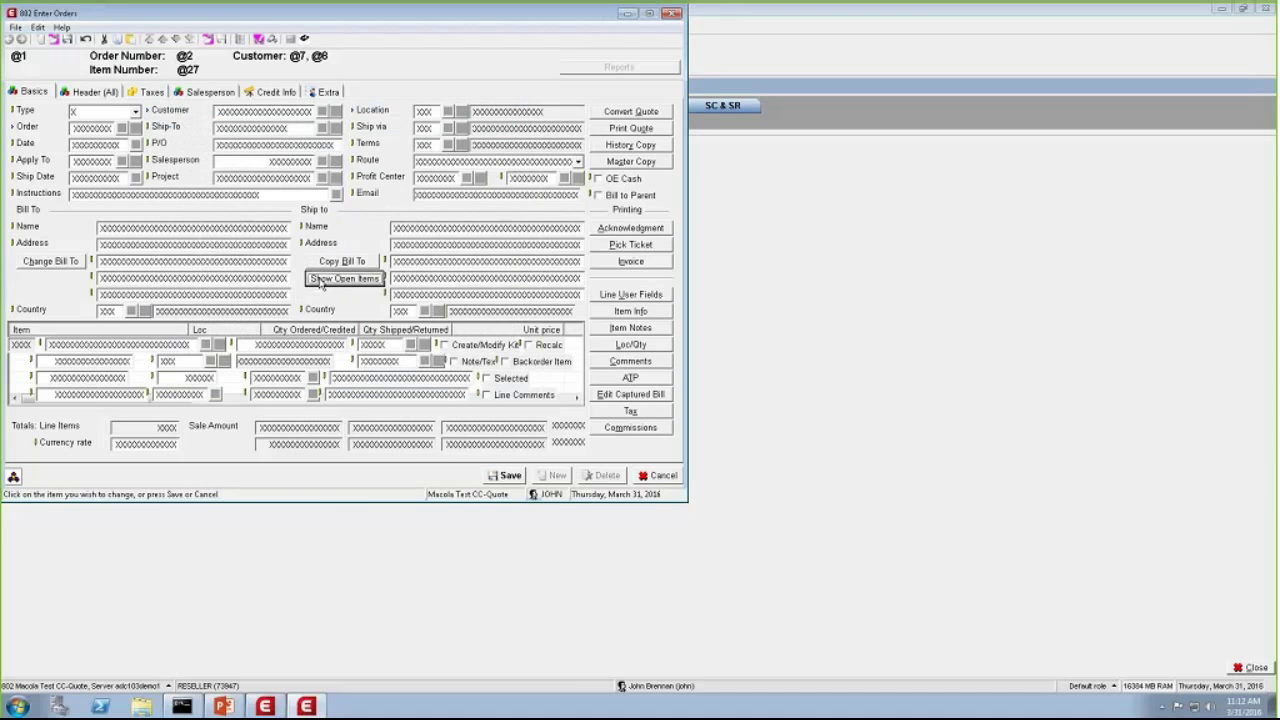
pyautogui.rightClick(322, 283)
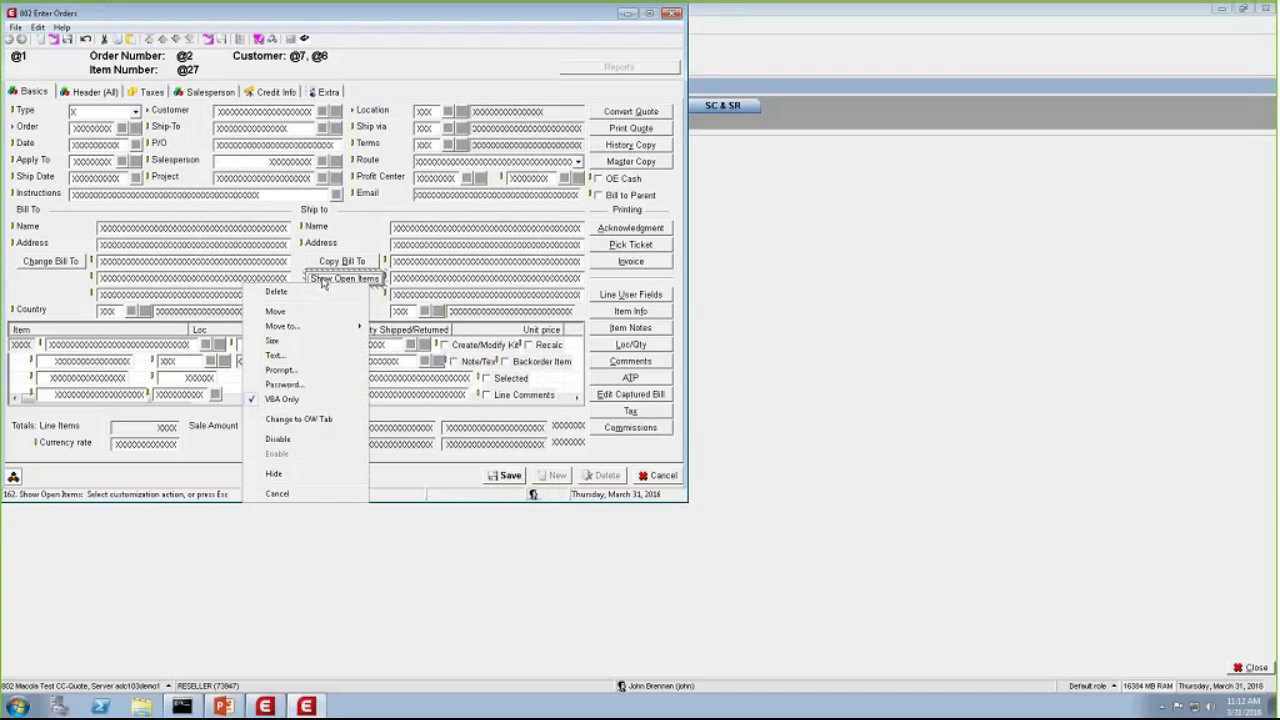
pyautogui.click(297, 343)
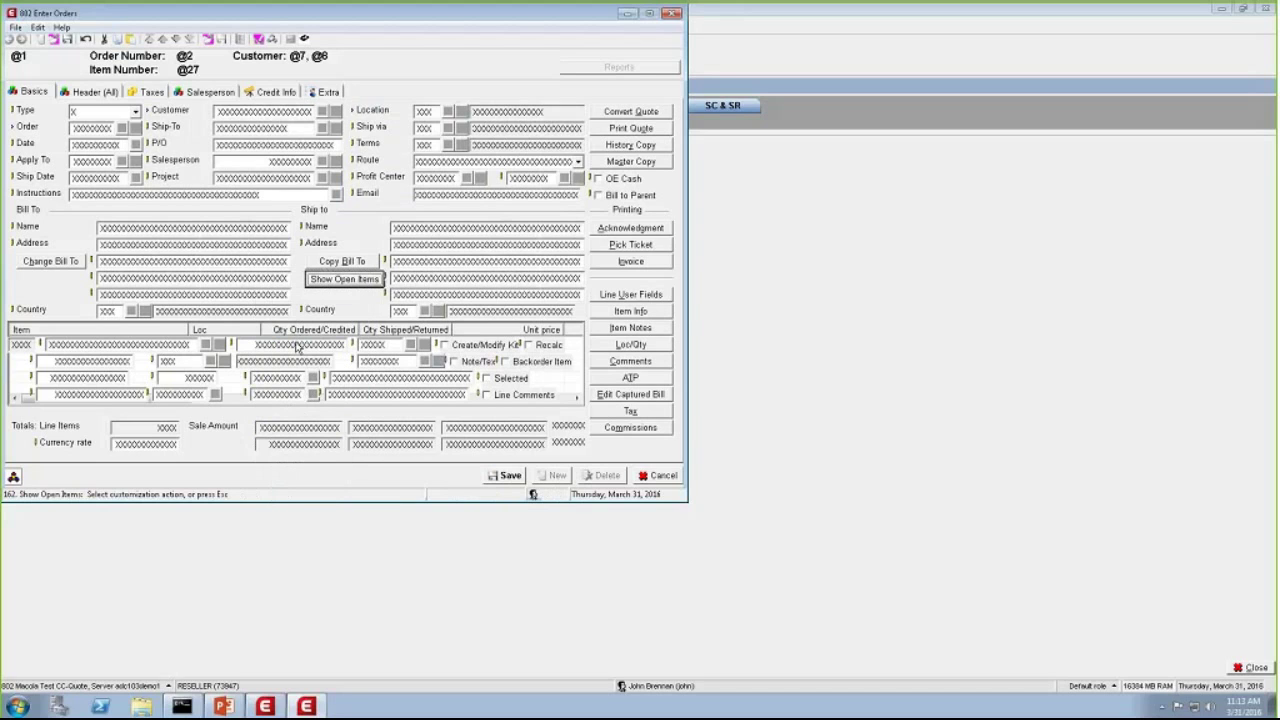
pyautogui.click(380, 273)
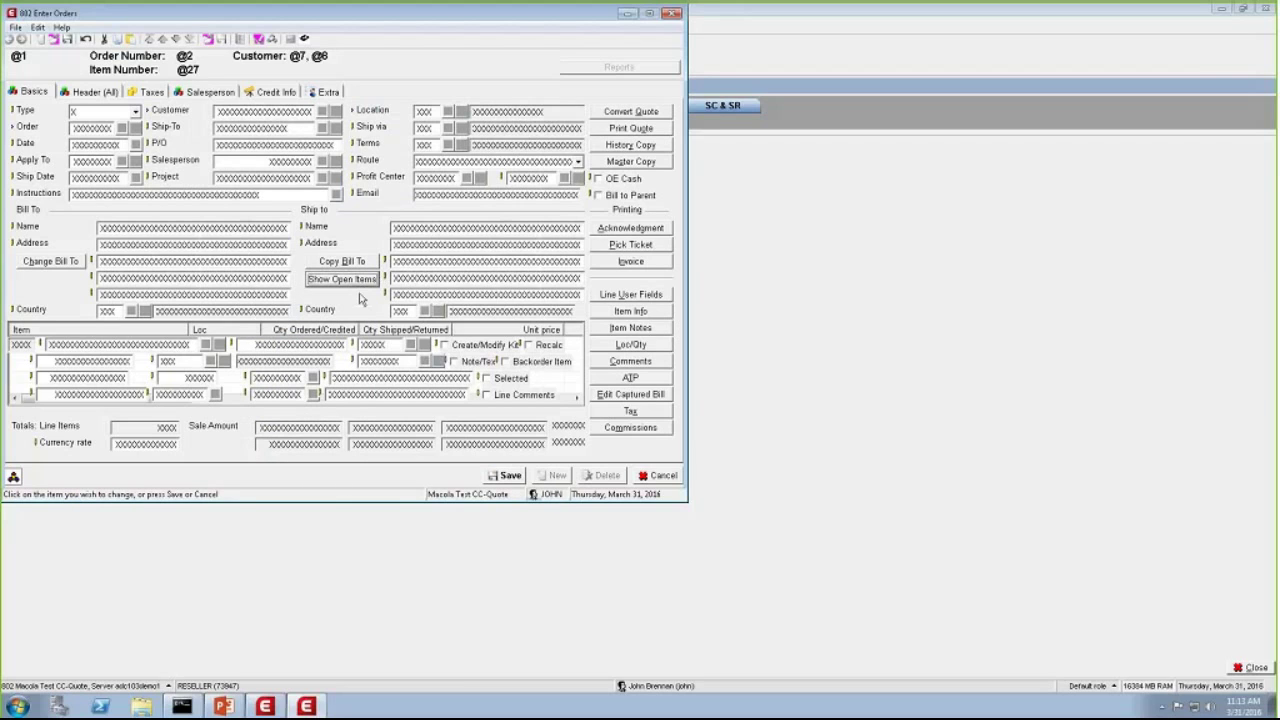
# - Add a second custom push button in the Ship to section beneath Show Open Items
pyautogui.rightClick(361, 299)
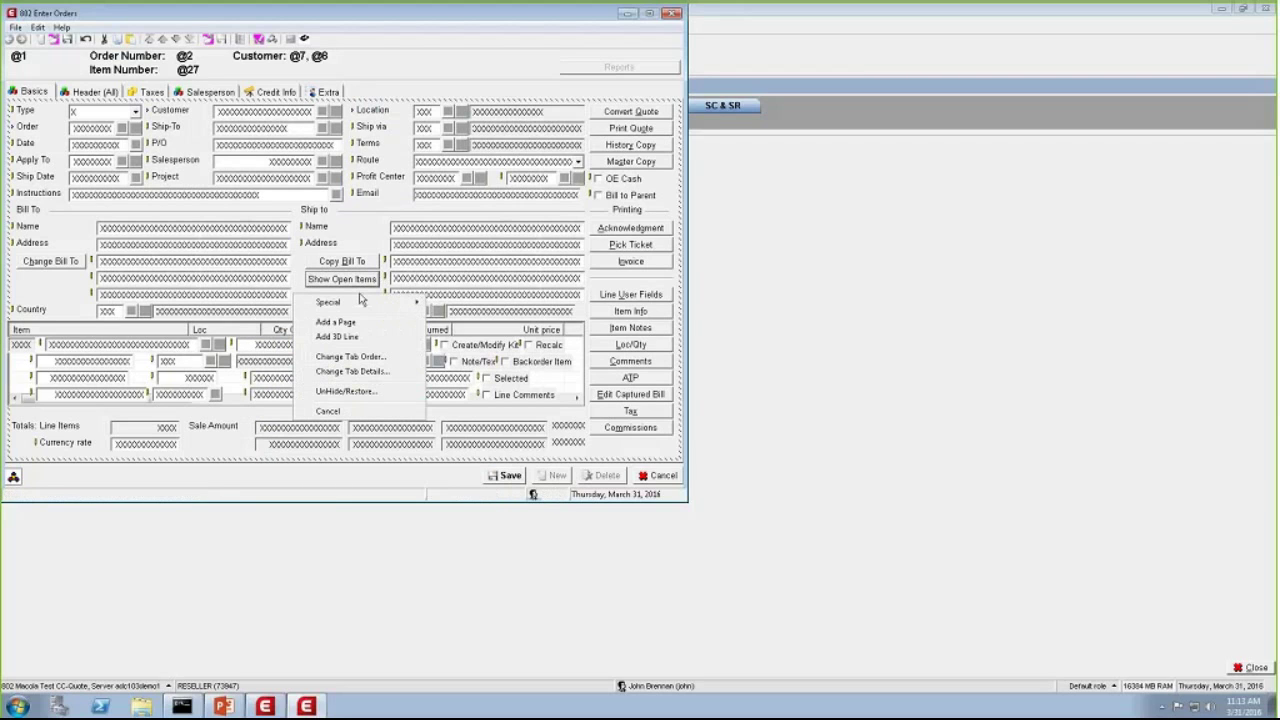
pyautogui.moveTo(360, 302)
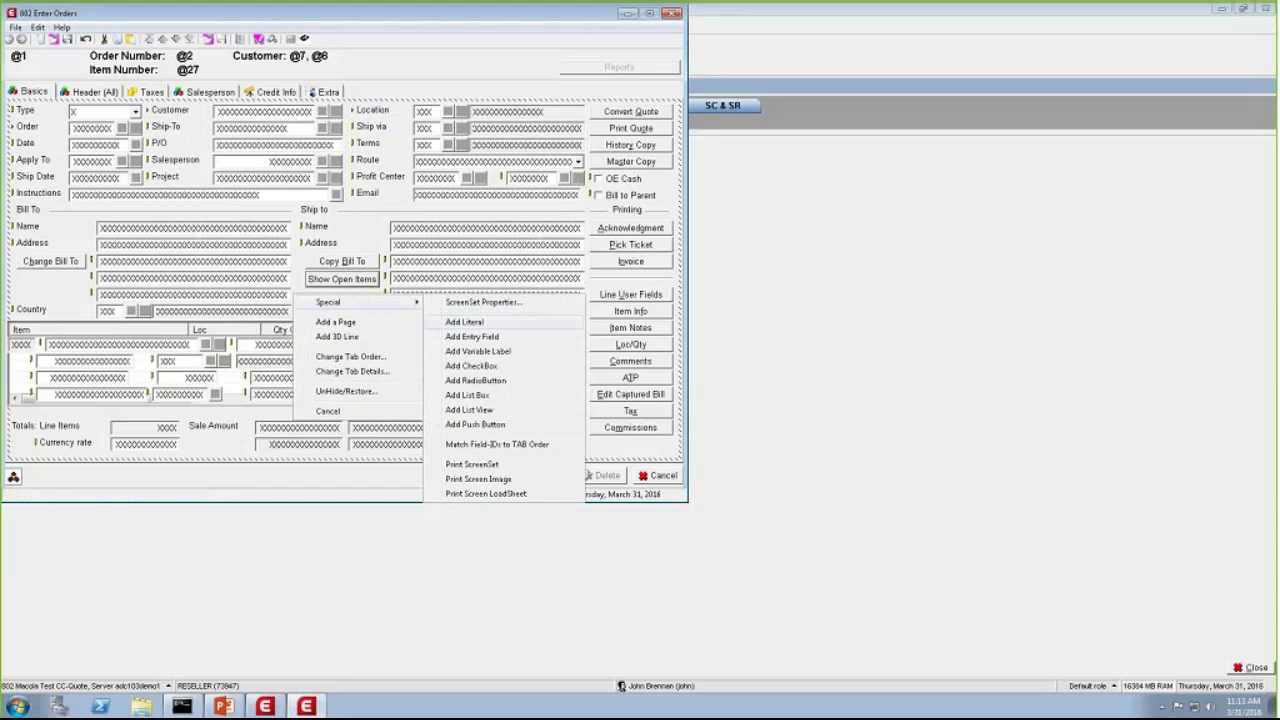
pyautogui.click(494, 424)
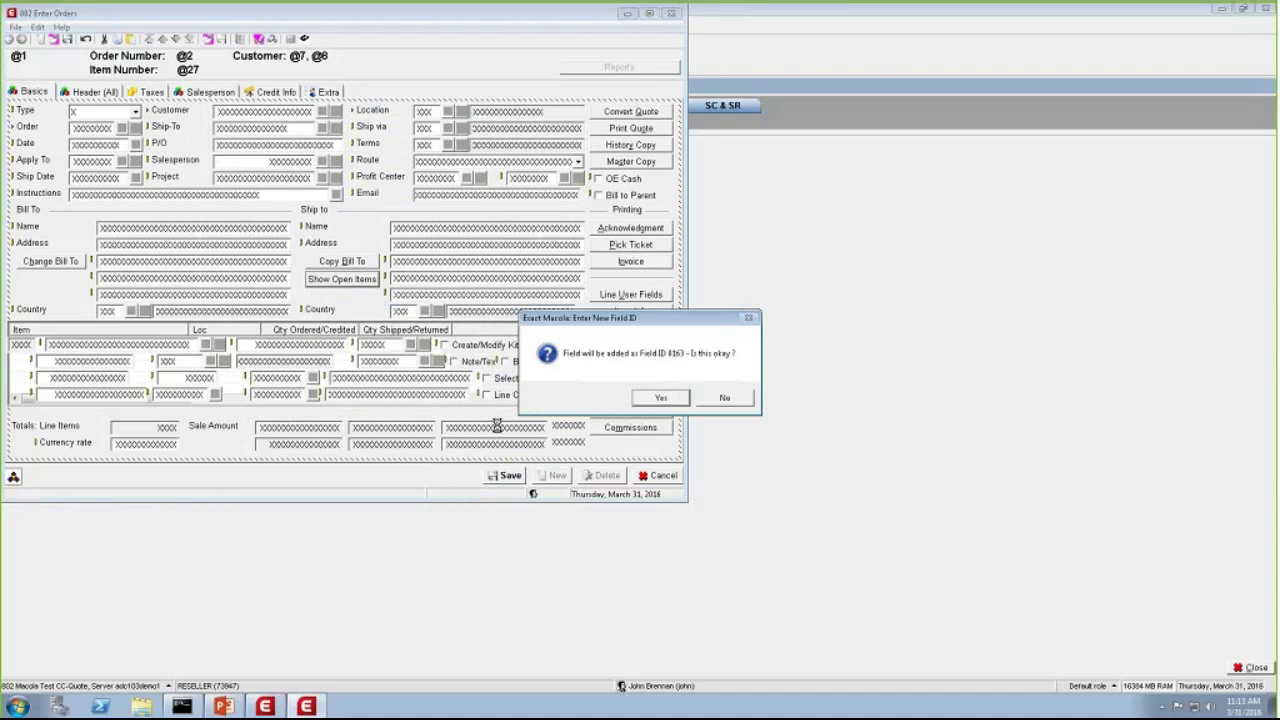
pyautogui.click(666, 399)
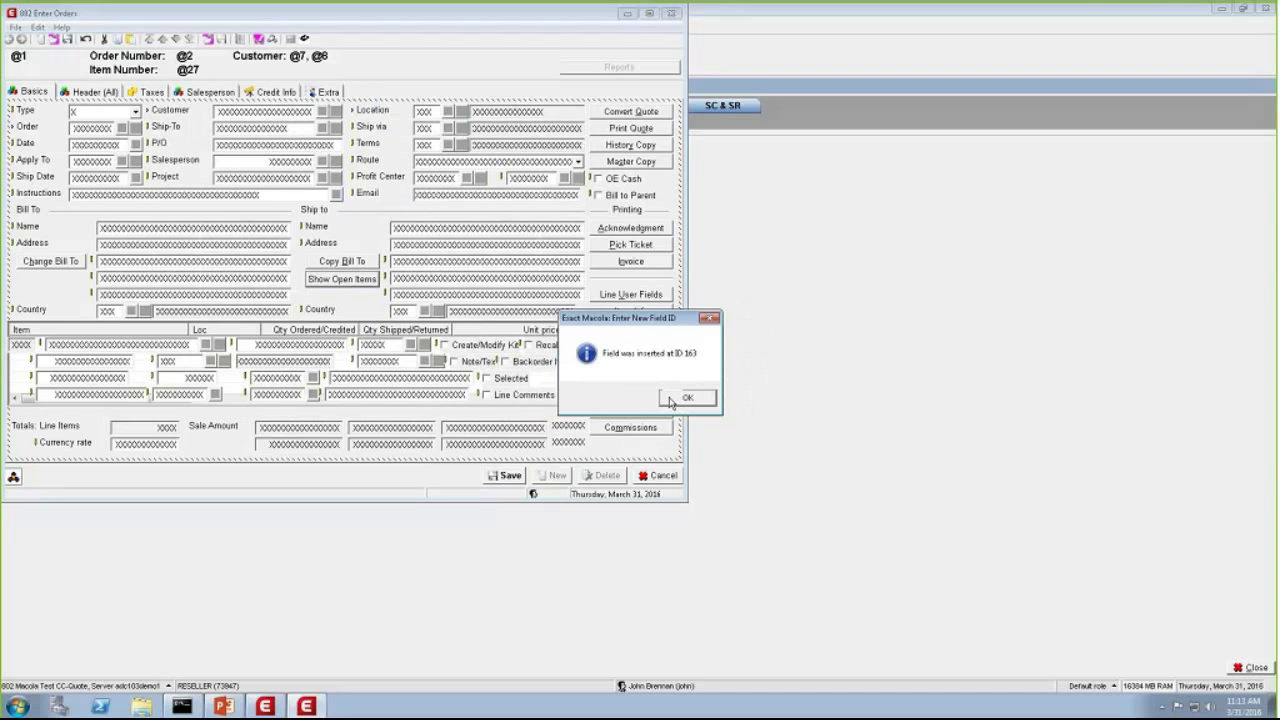
pyautogui.click(676, 400)
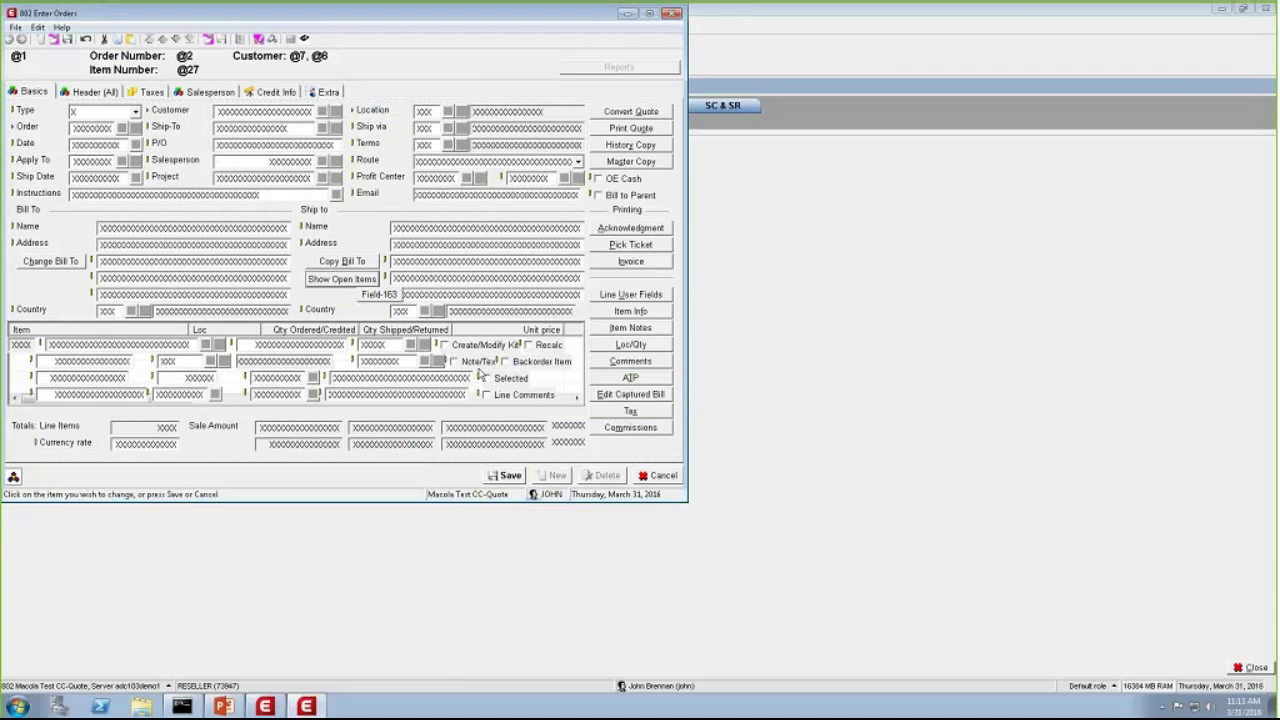
# - Change the second custom push button's caption to the custom text "Enter Ship Data"
pyautogui.rightClick(380, 298)
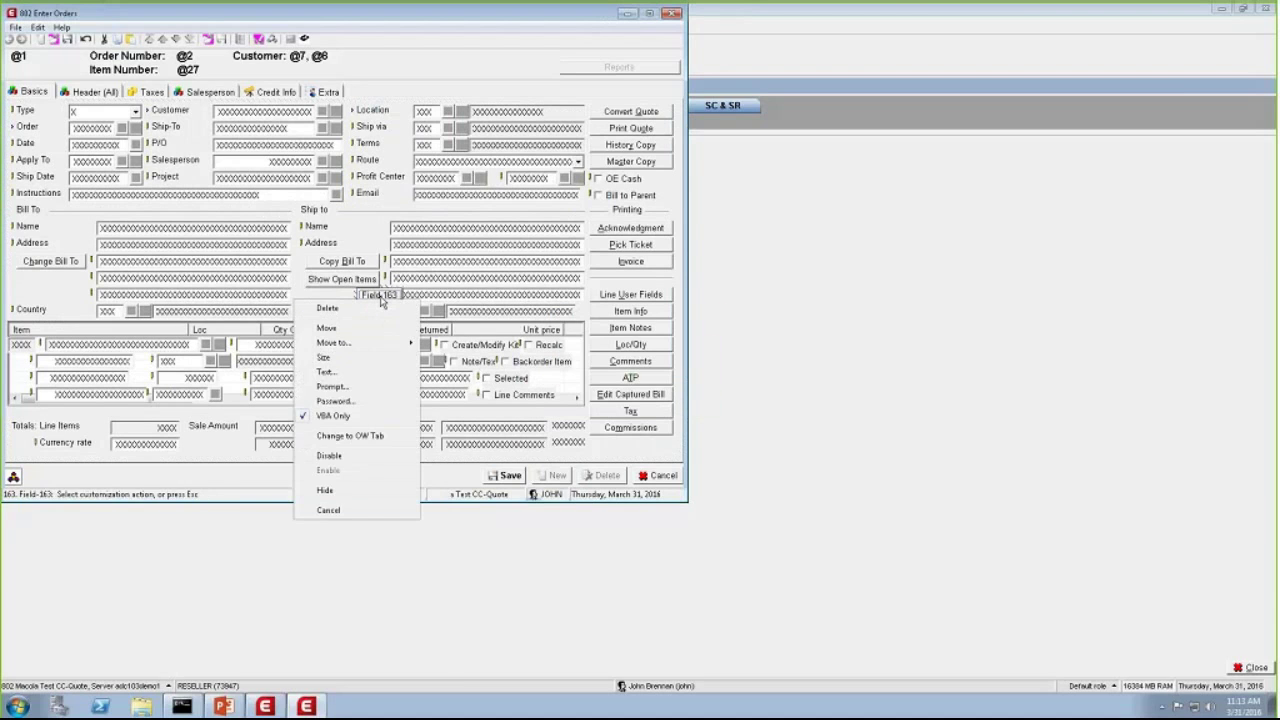
pyautogui.click(327, 371)
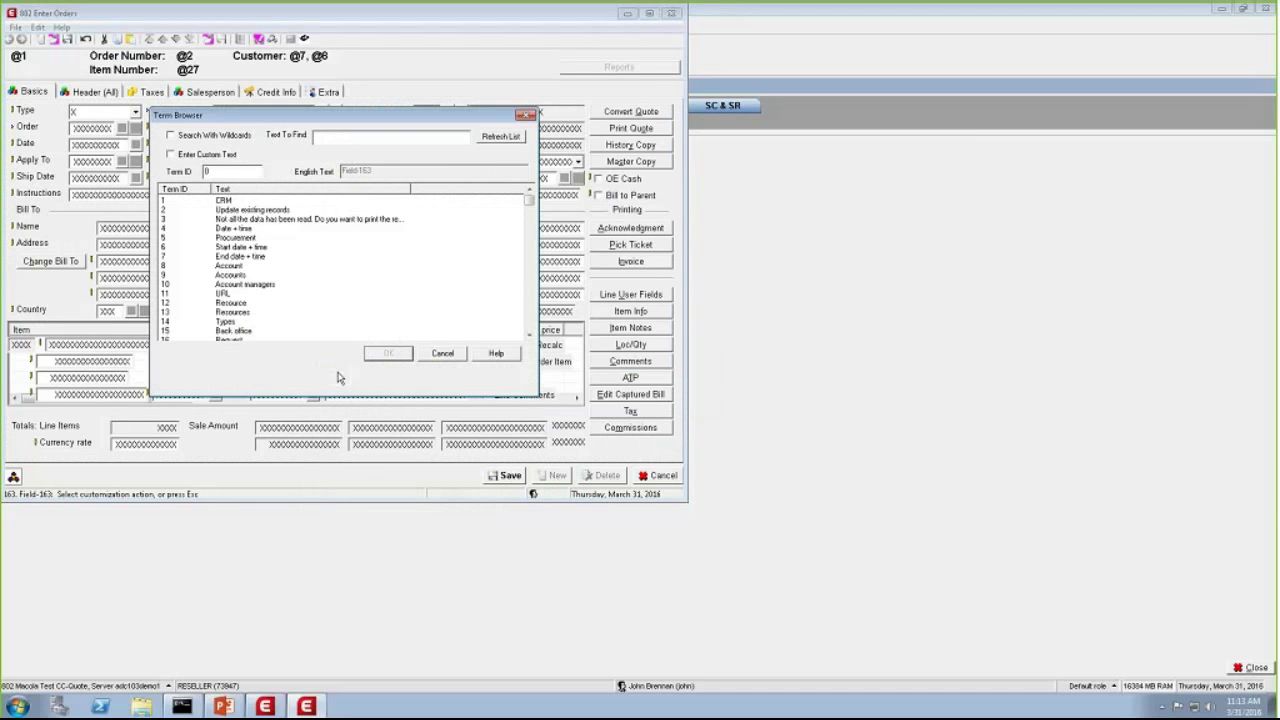
pyautogui.click(170, 154)
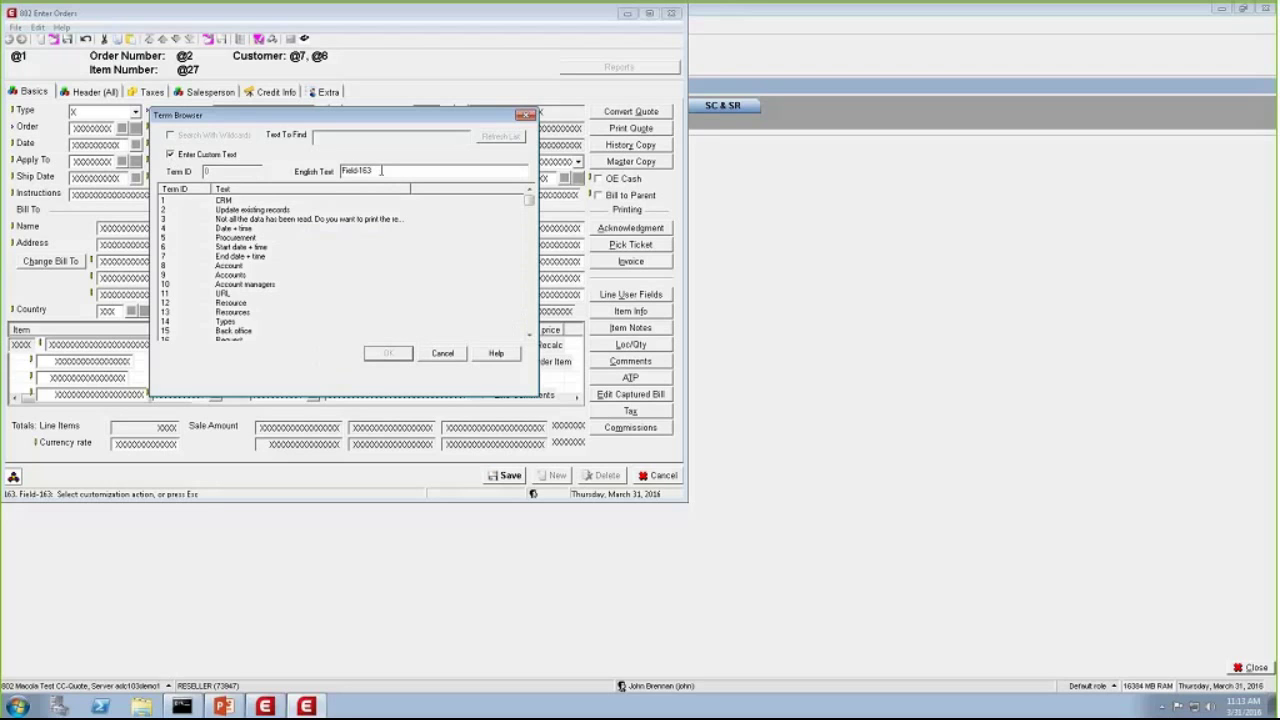
pyautogui.moveTo(381, 170); pyautogui.dragTo(325, 176)
pyautogui.write('Enter Ship Data')
pyautogui.click(389, 354)
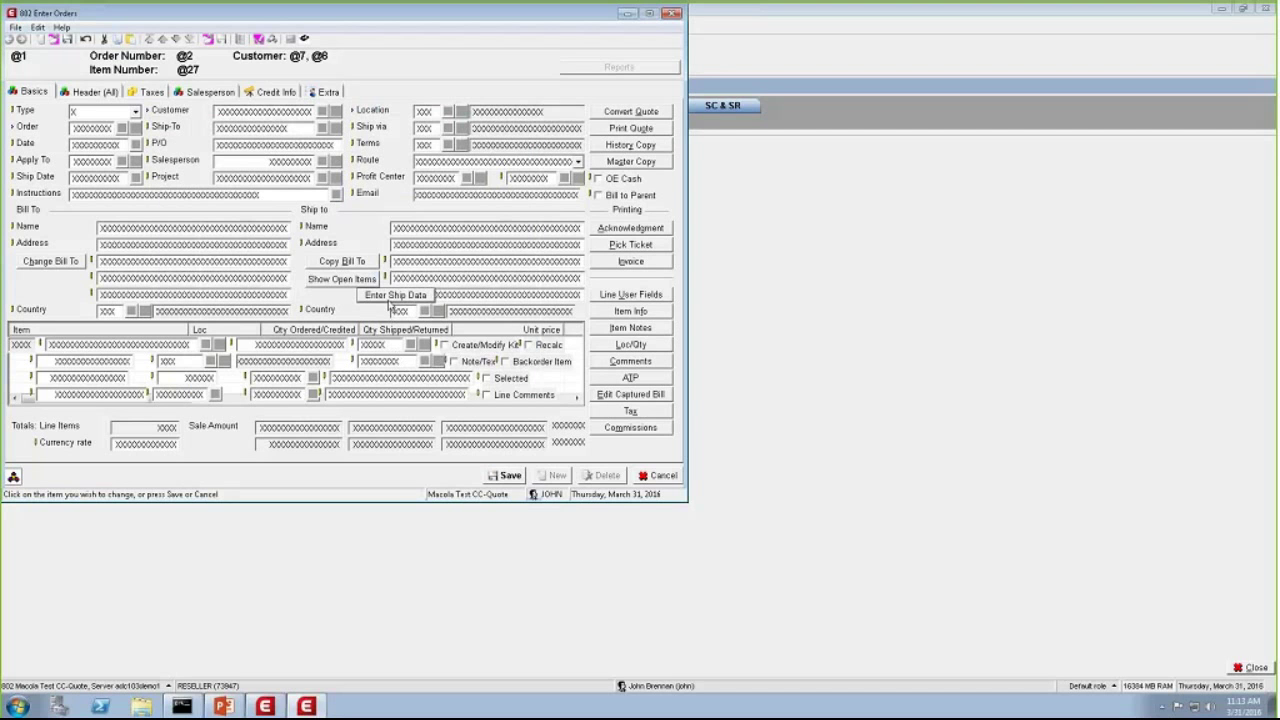
# - Position the Enter Ship Data button directly beneath Show Open Items and resize it to match that button's width
pyautogui.moveTo(390, 306); pyautogui.dragTo(338, 305)
pyautogui.rightClick(339, 305)
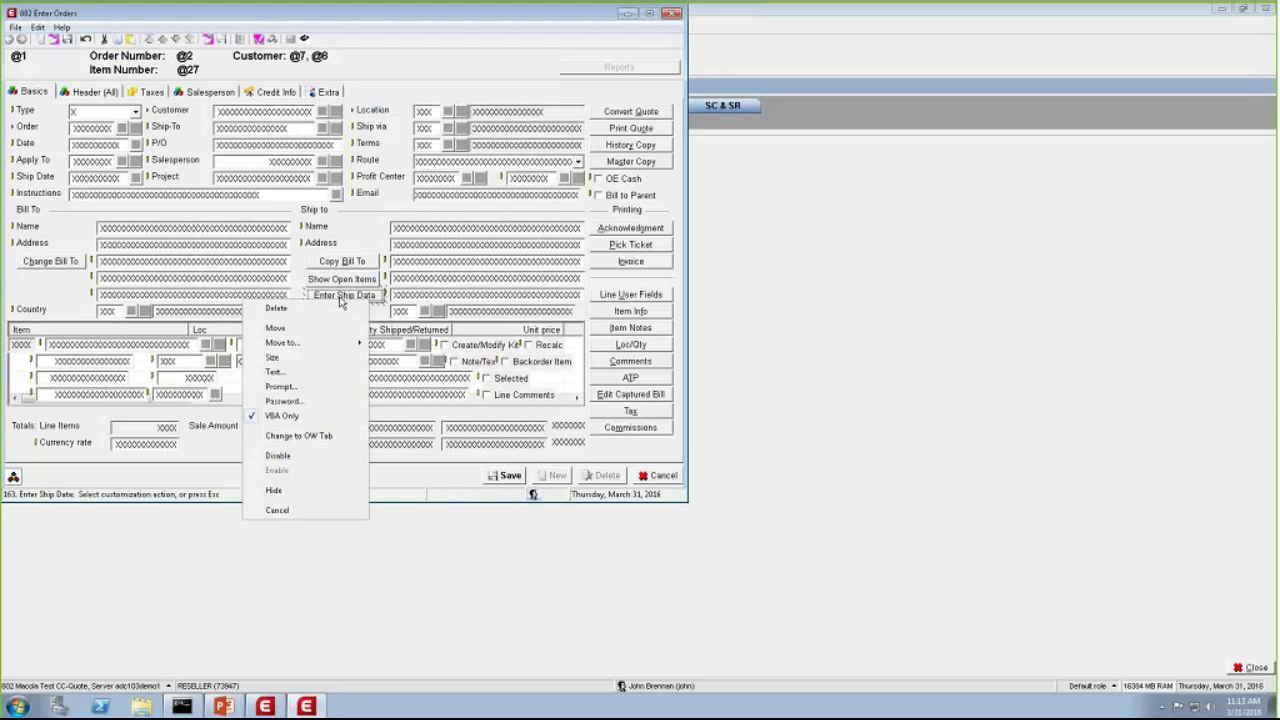
pyautogui.click(304, 360)
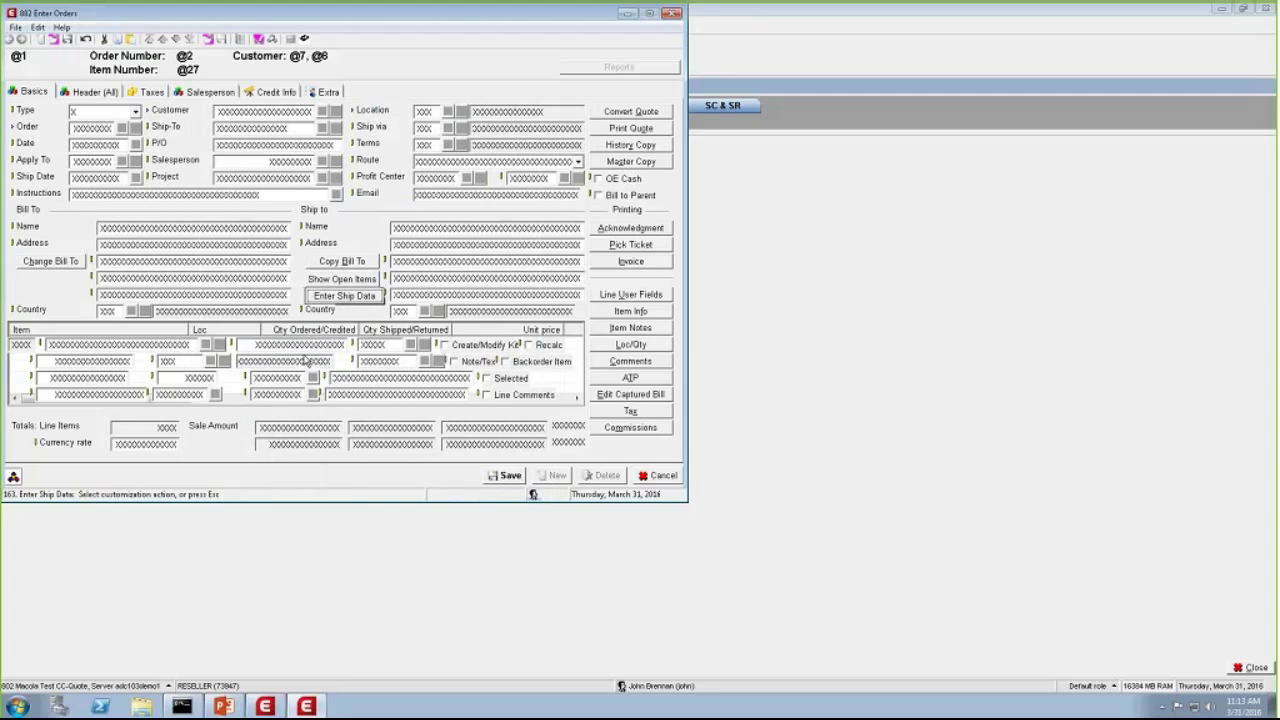
pyautogui.click(379, 295)
pyautogui.press('Escape')
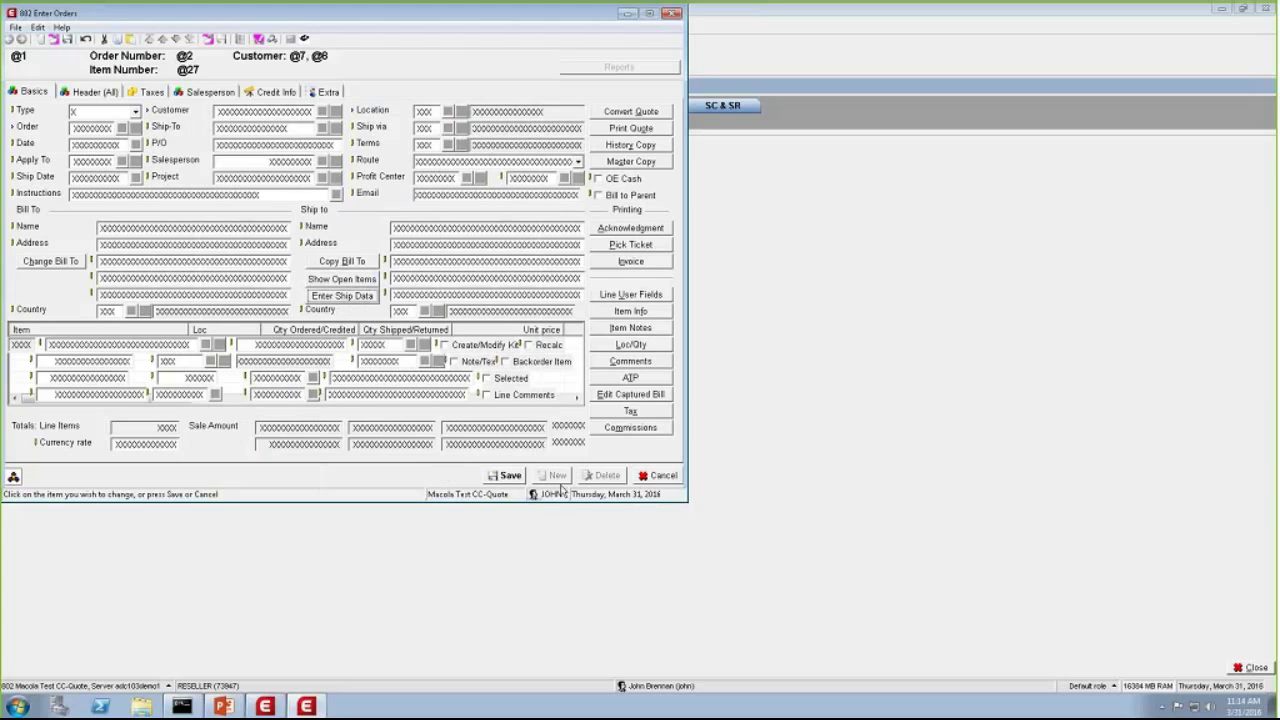
# - Save the order entry screen customization and check the choices offered by the Route field
pyautogui.click(511, 476)
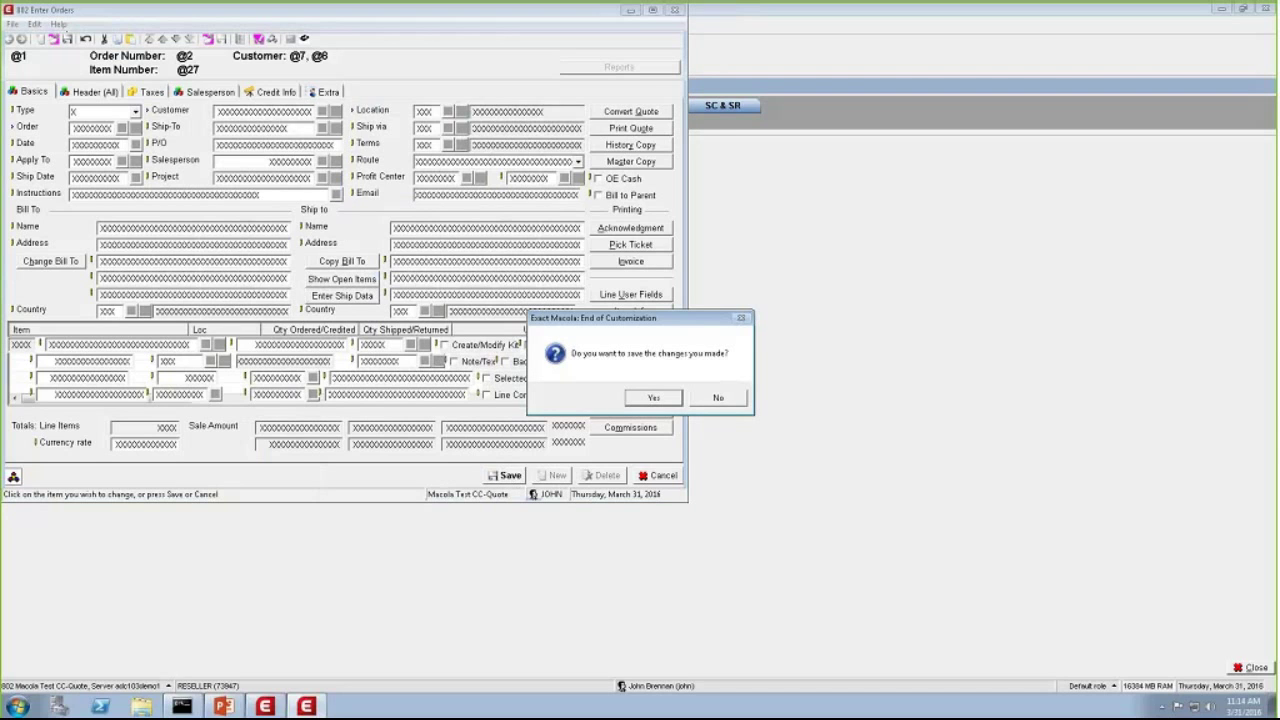
pyautogui.click(652, 398)
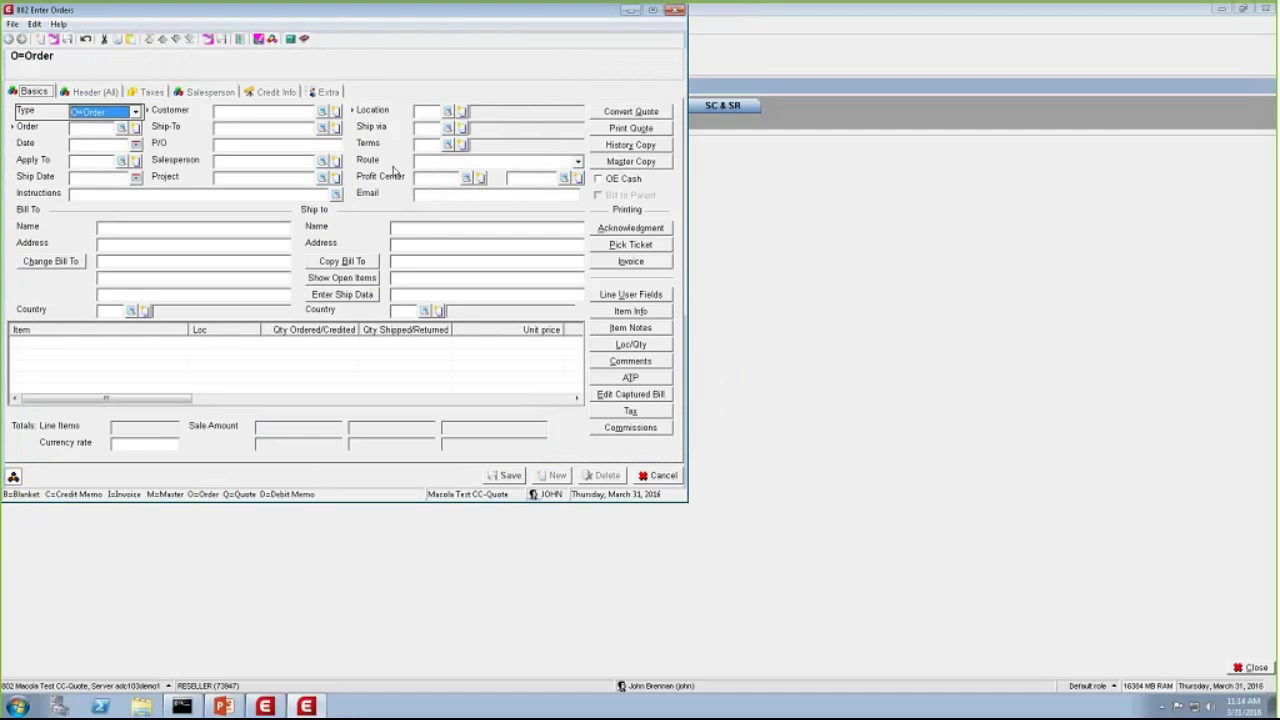
pyautogui.click(578, 162)
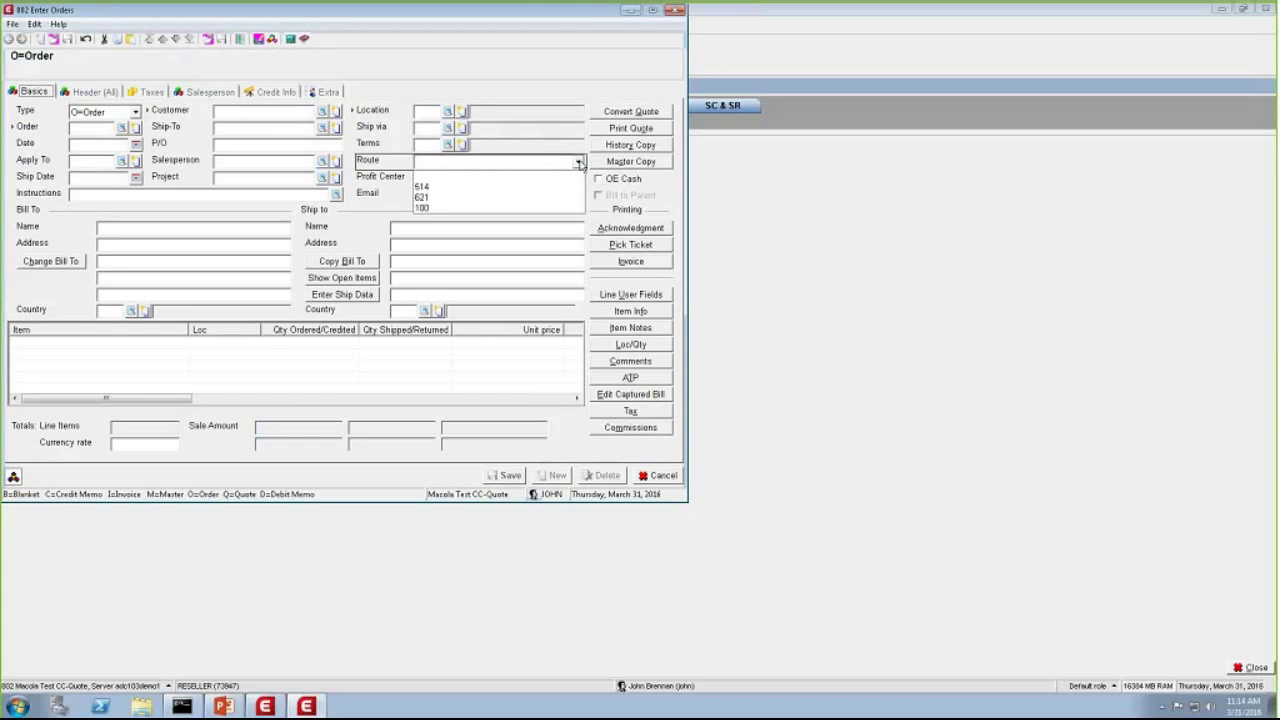
pyautogui.click(578, 162)
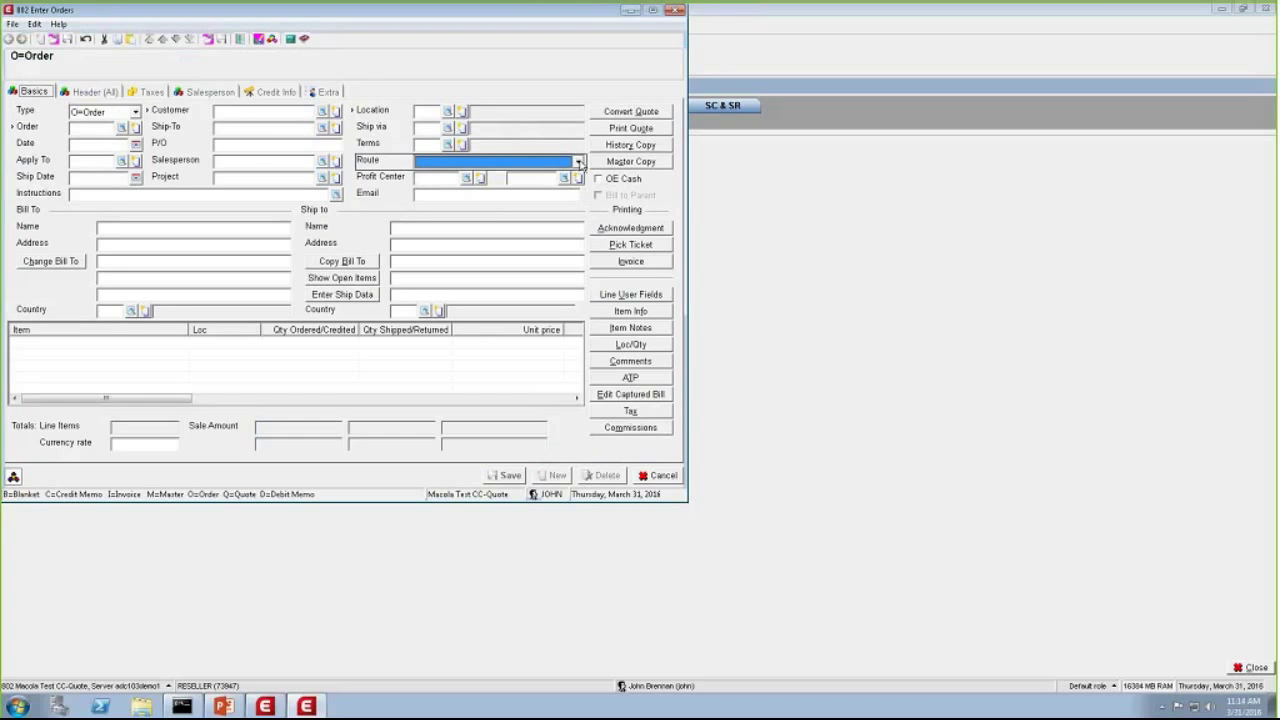
# - In the system's customized terms, list the American English terms and customize the term Resources as "Employees"
pyautogui.click(786, 350)
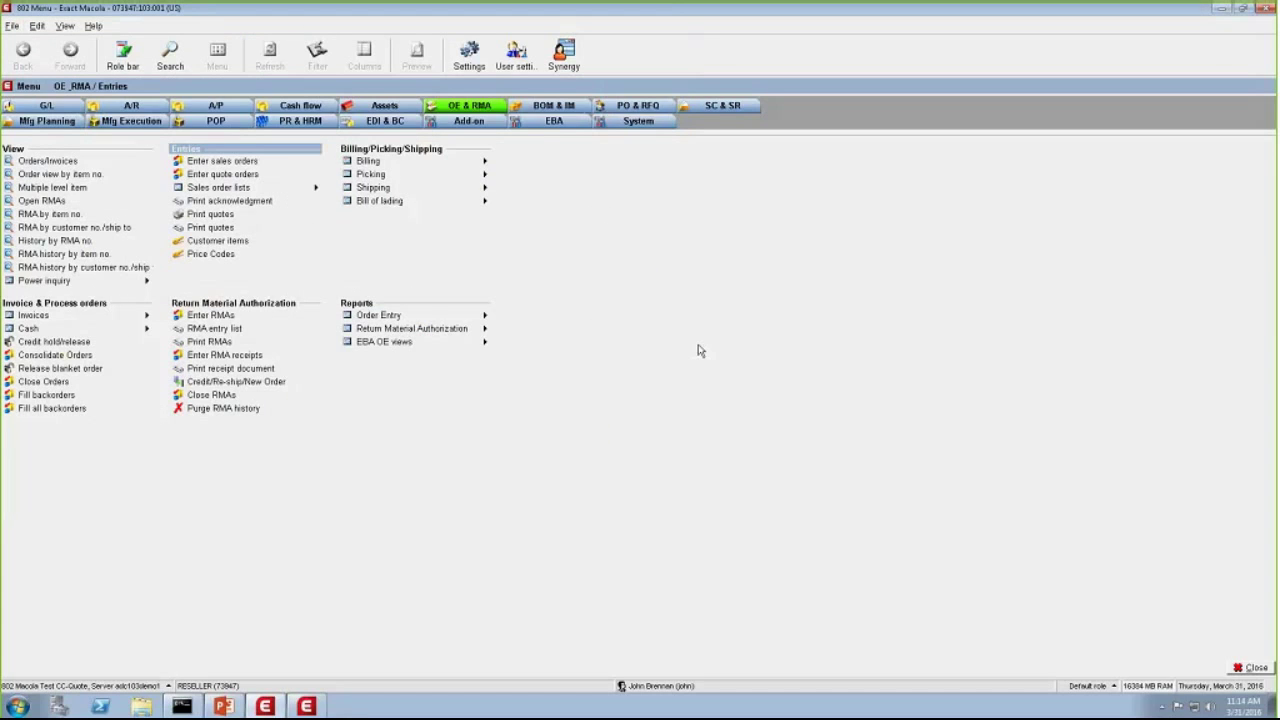
pyautogui.click(656, 124)
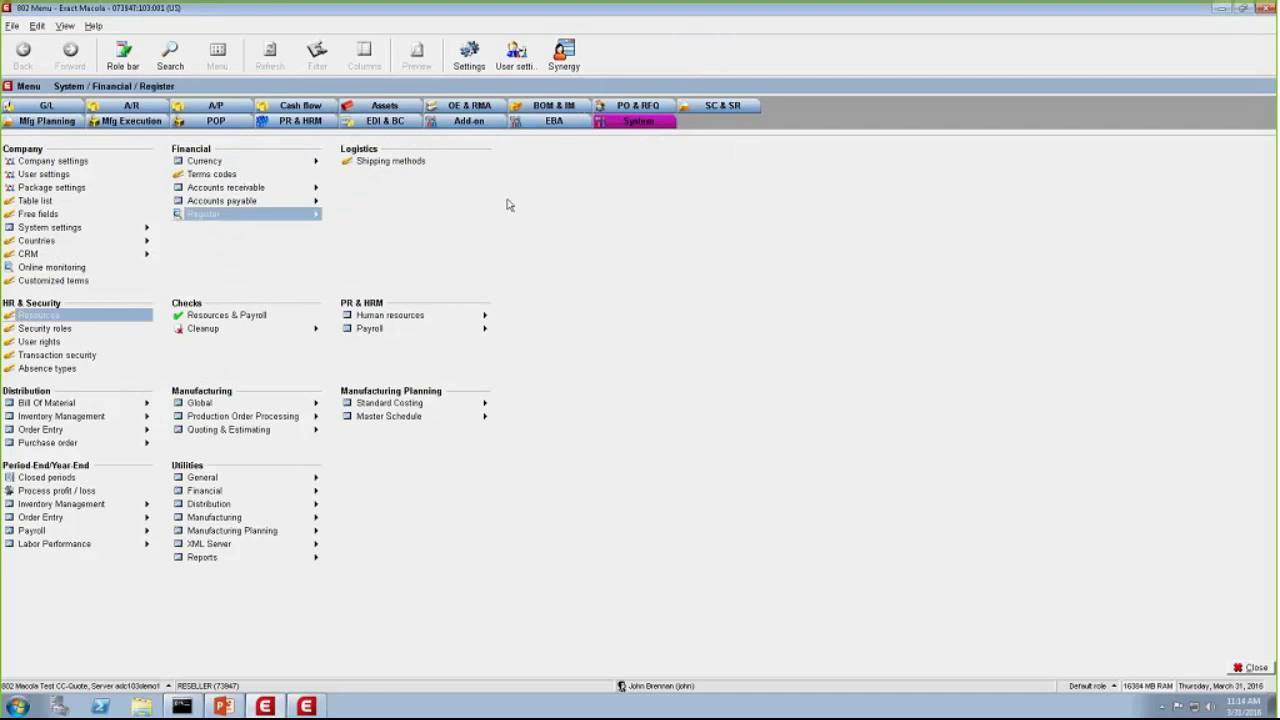
pyautogui.click(46, 282)
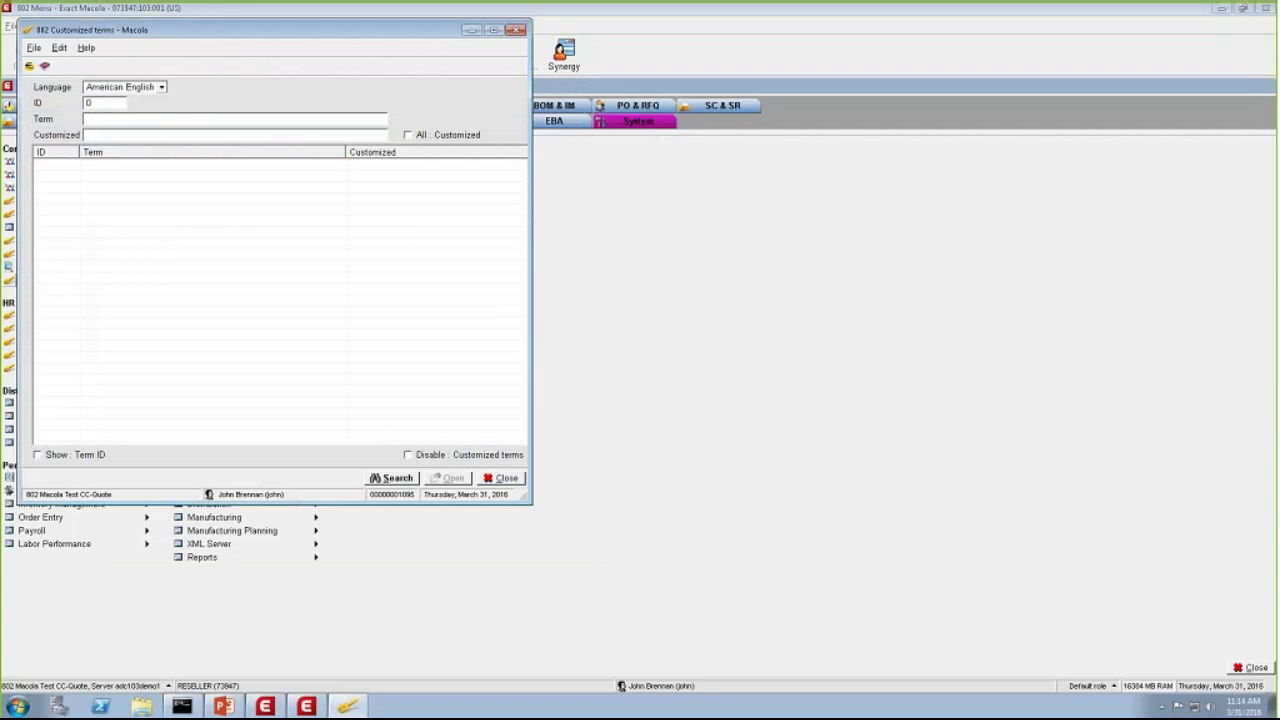
pyautogui.click(394, 485)
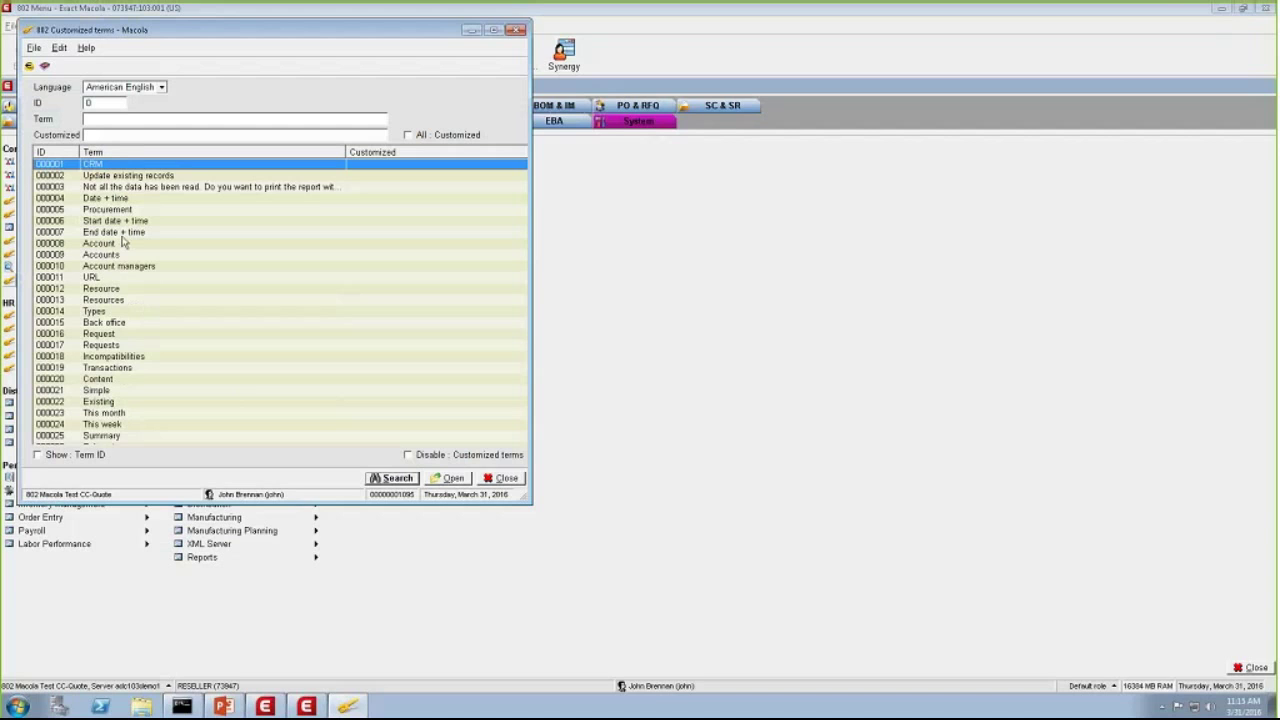
pyautogui.click(107, 303)
pyautogui.doubleClick(108, 303)
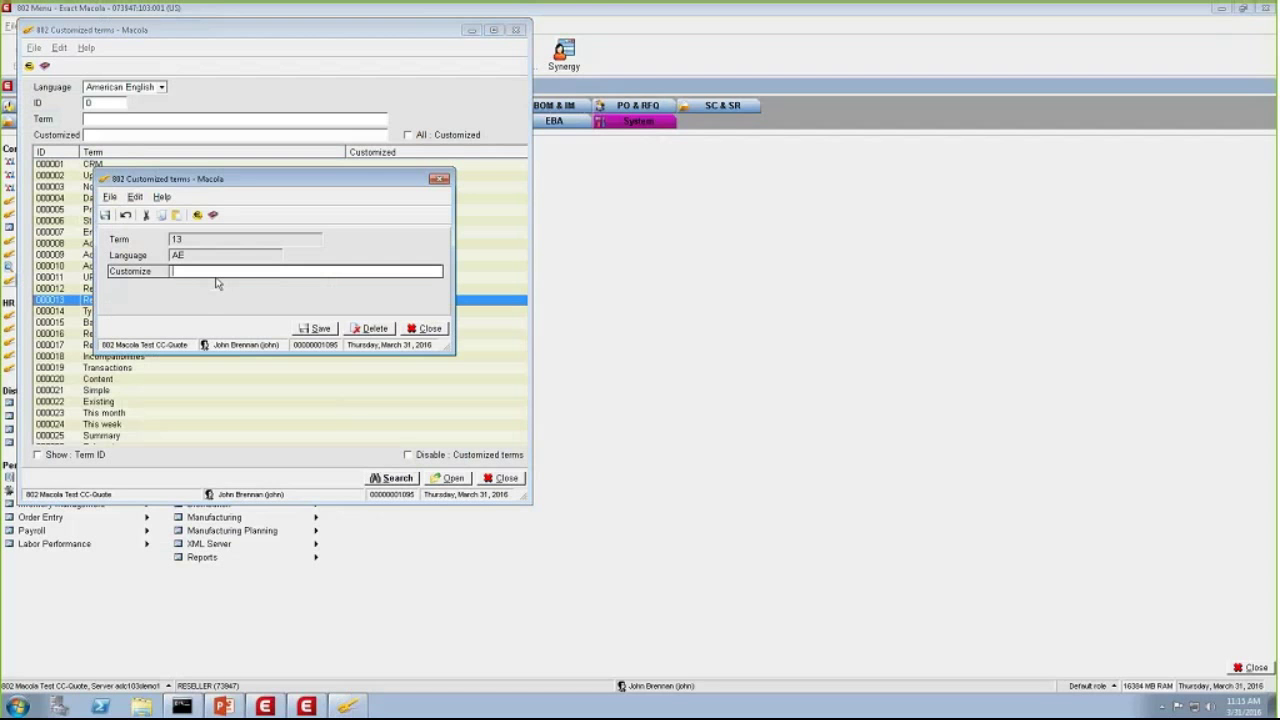
pyautogui.write('Employees')
pyautogui.click(316, 328)
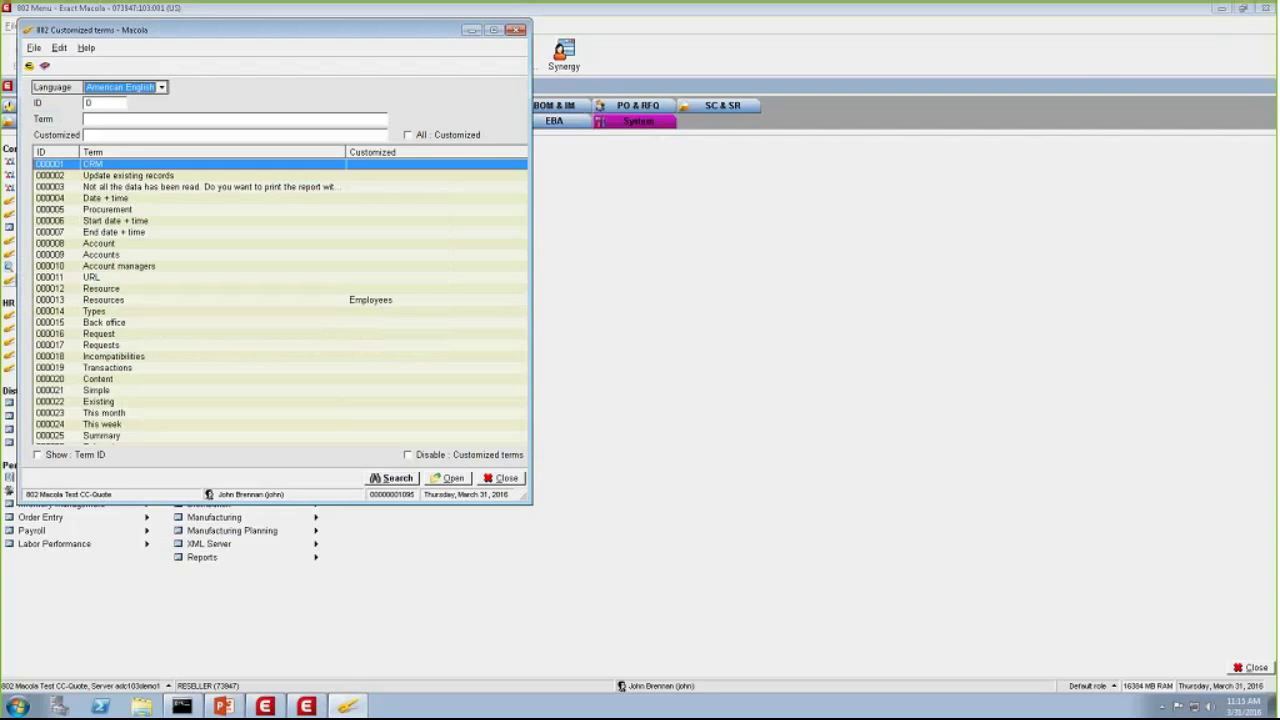
pyautogui.click(506, 480)
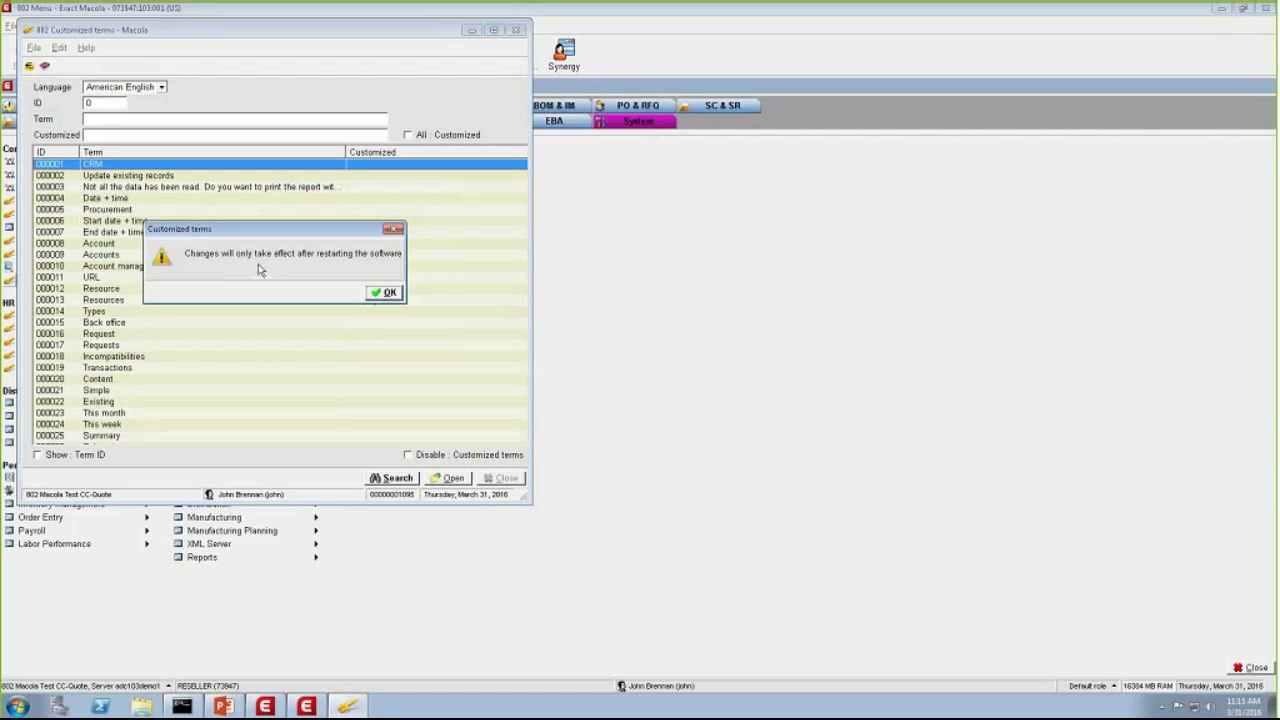
pyautogui.click(388, 293)
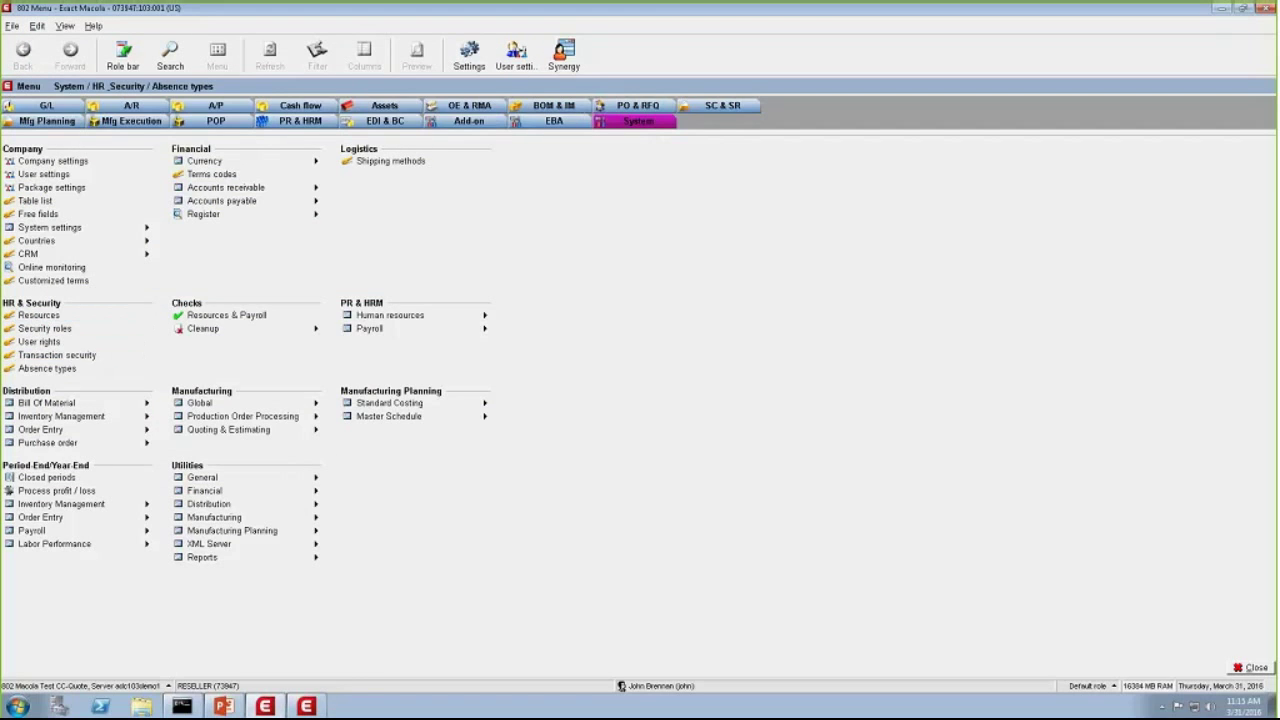
# - Exit Exact Macola along with its order entry screen, then relaunch Exact Macola from the desktop
pyautogui.click(1251, 671)
pyautogui.click(675, 380)
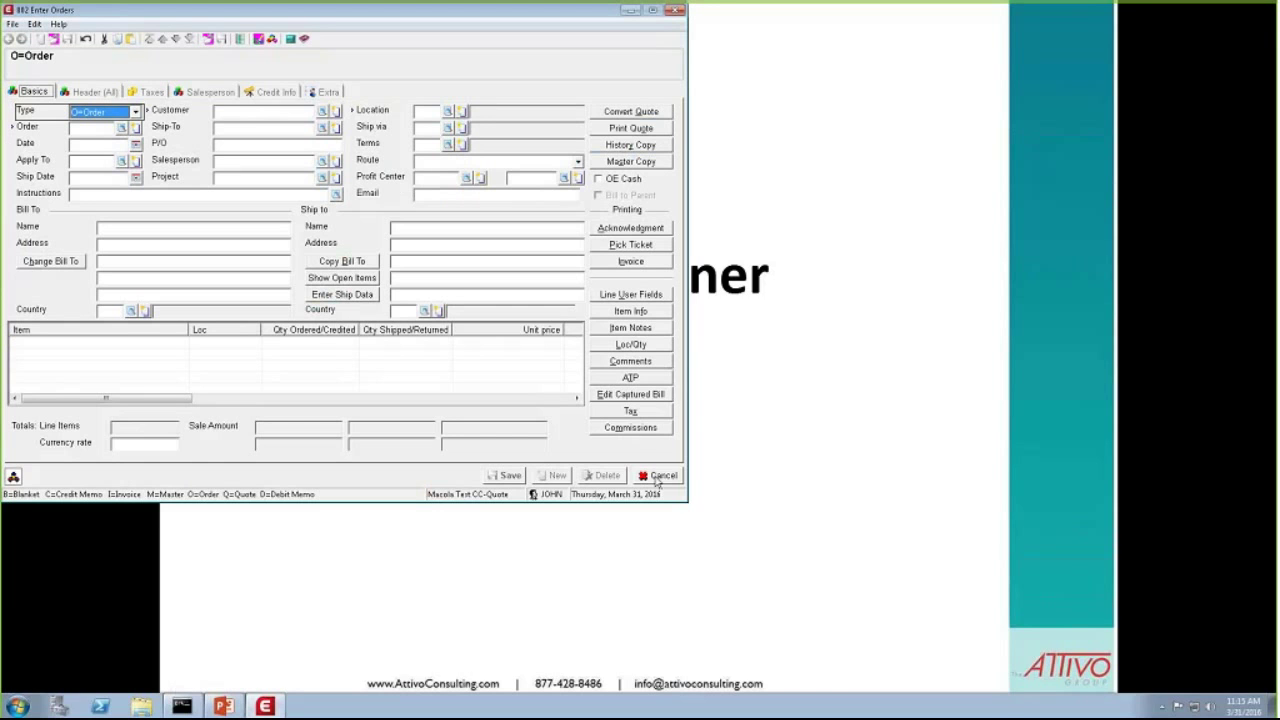
pyautogui.click(657, 479)
pyautogui.hotkey('alt', 'Tab')
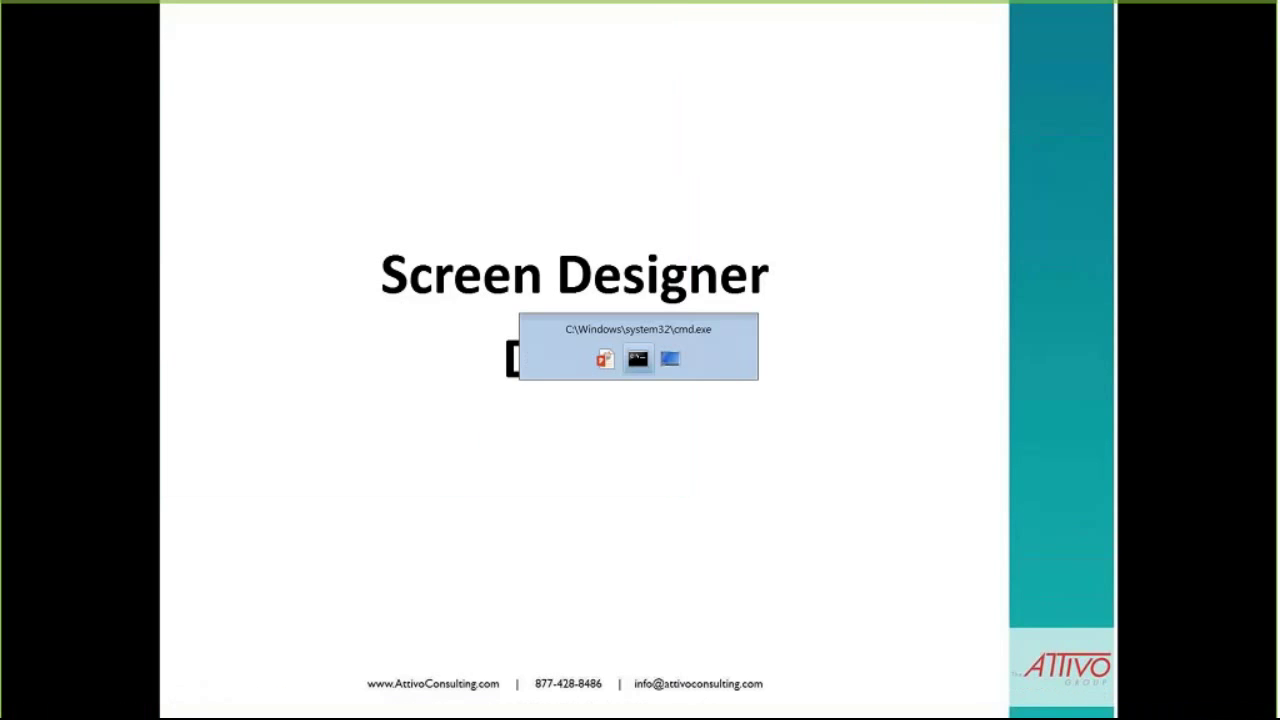
pyautogui.hotkey('alt', 'Tab')
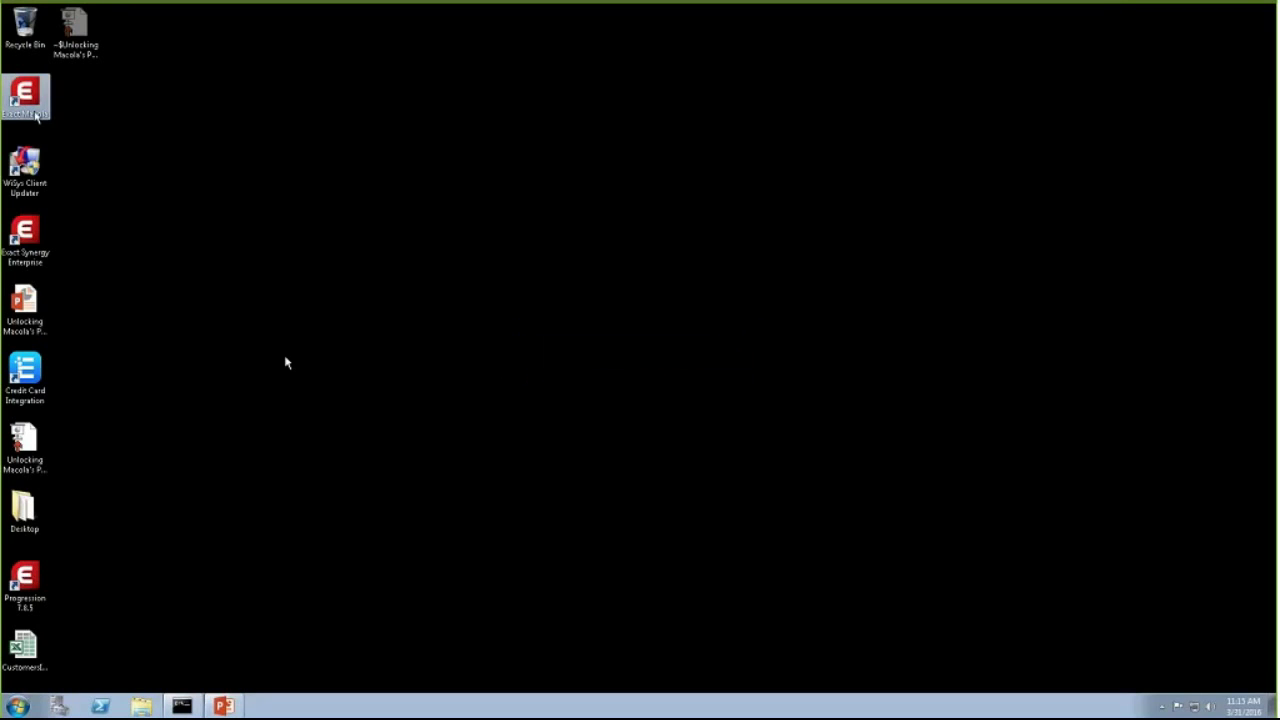
pyautogui.doubleClick(24, 100)
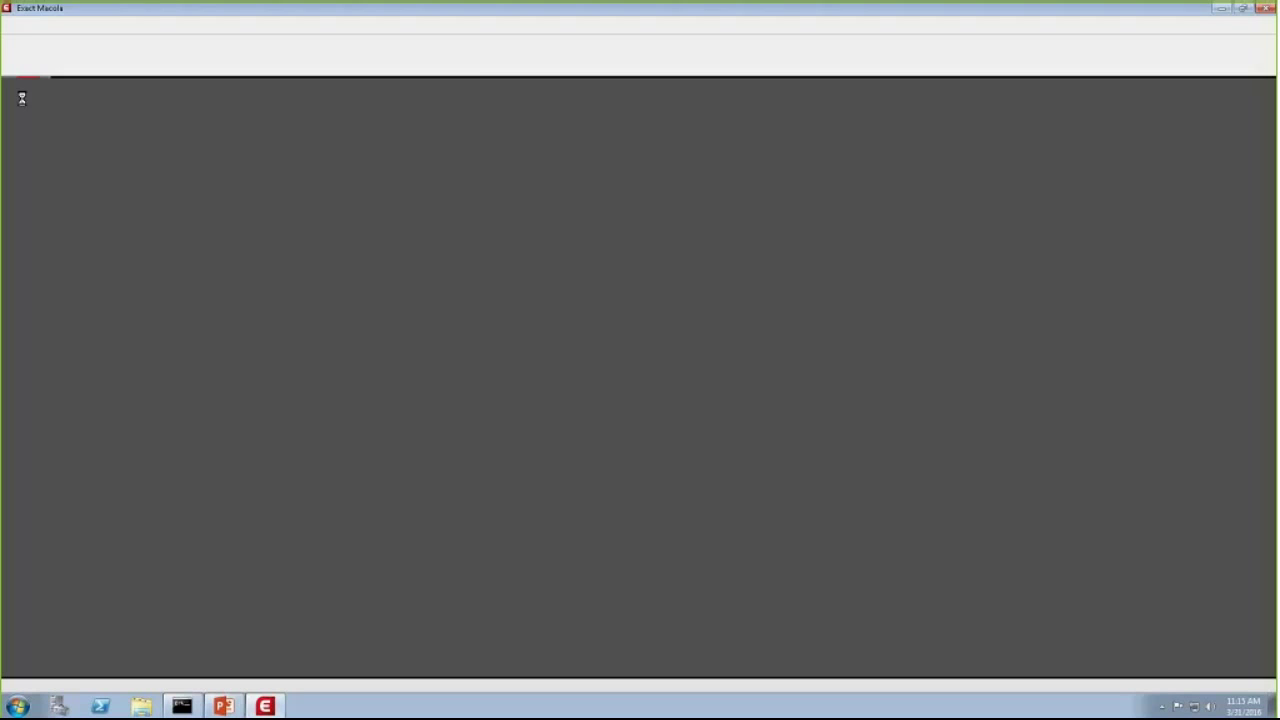
pyautogui.click(722, 659)
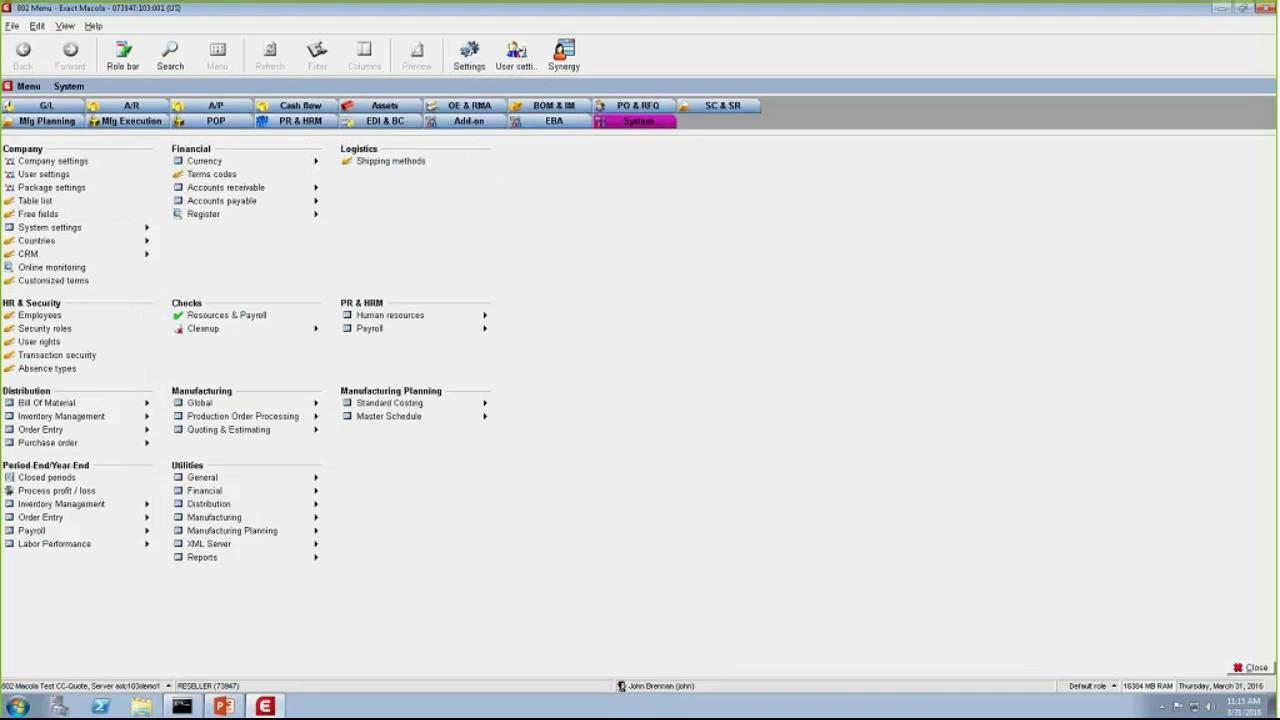
# - Clear the custom text of the Employees entry under HR & Security through its customized term and save the change
pyautogui.rightClick(53, 322)
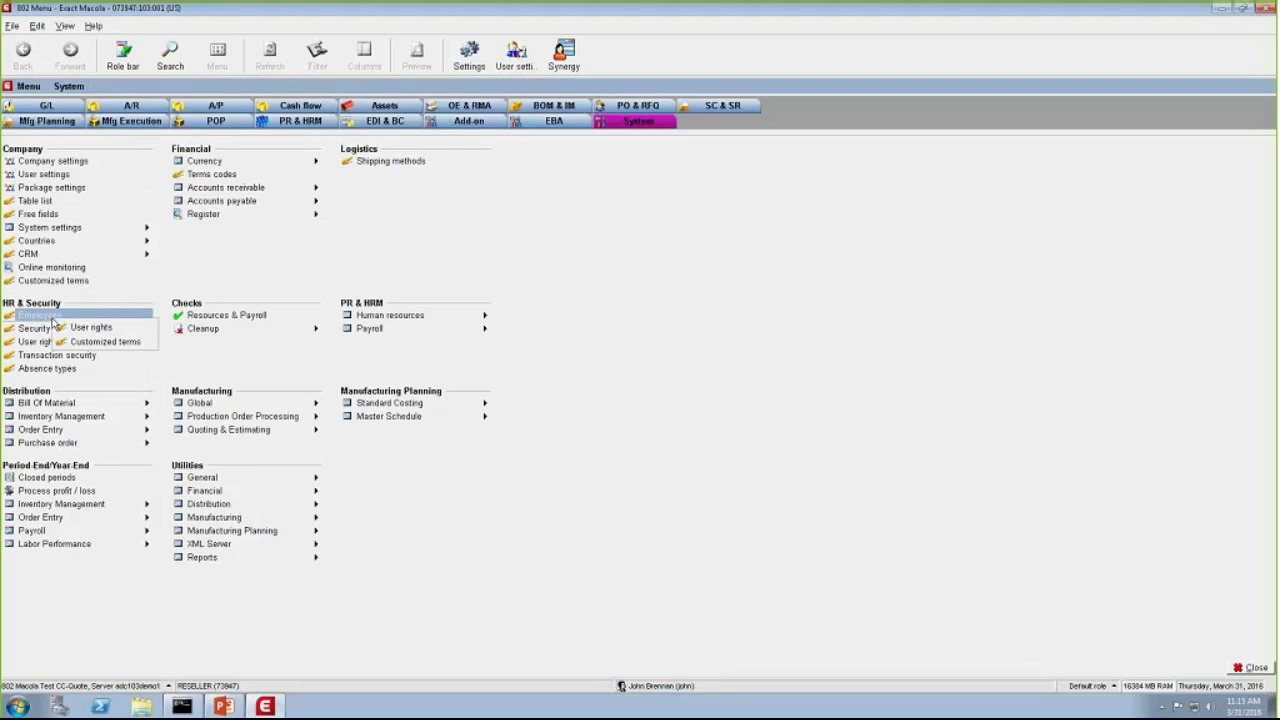
pyautogui.click(87, 341)
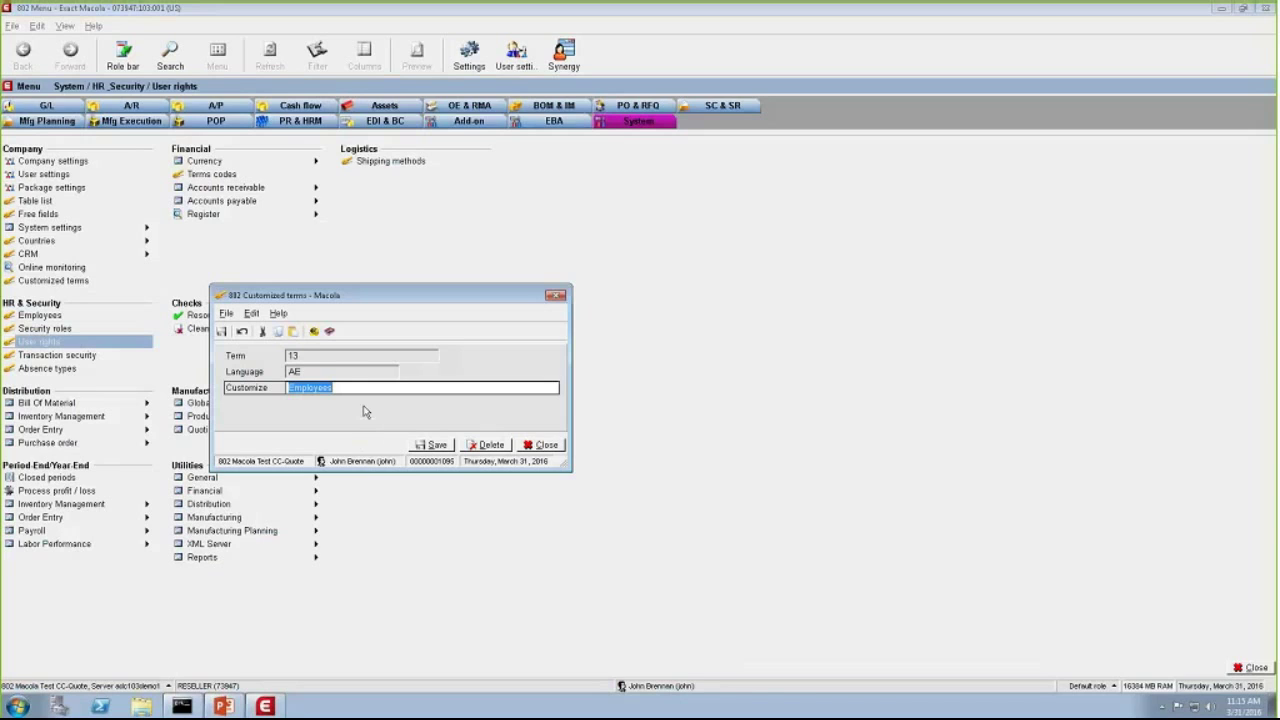
pyautogui.press('BackSpace')
pyautogui.click(433, 448)
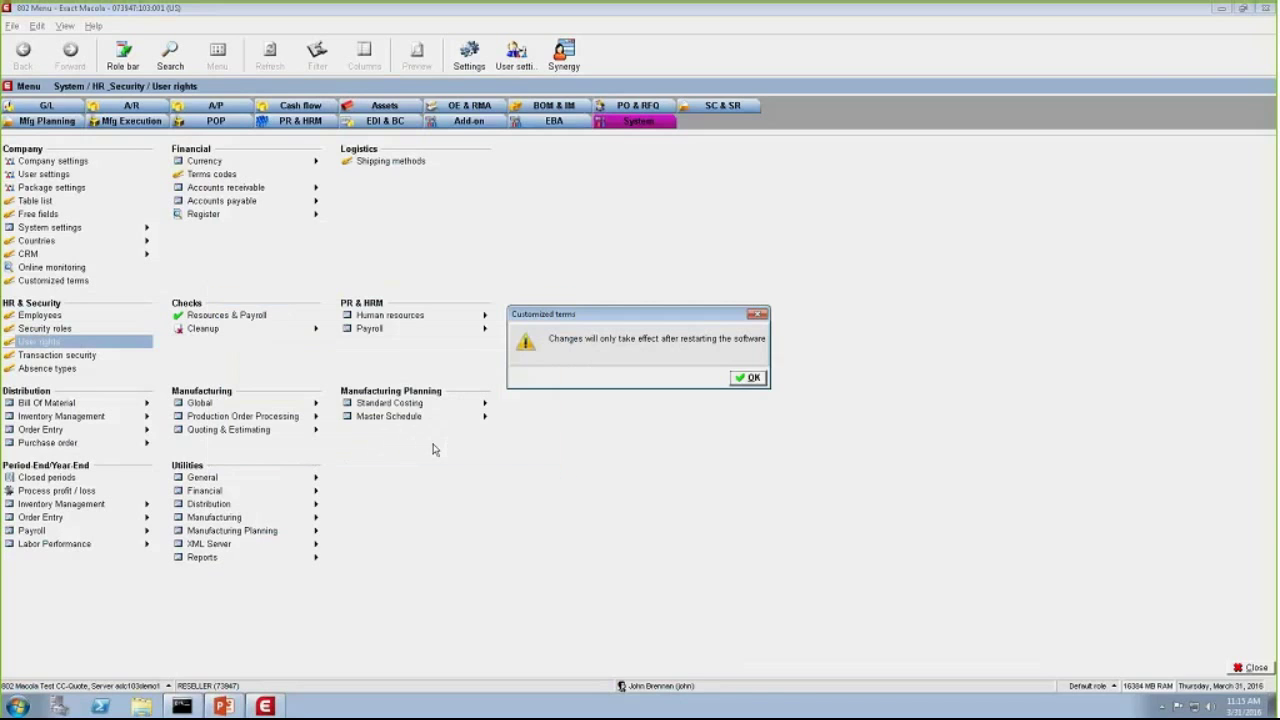
pyautogui.click(748, 379)
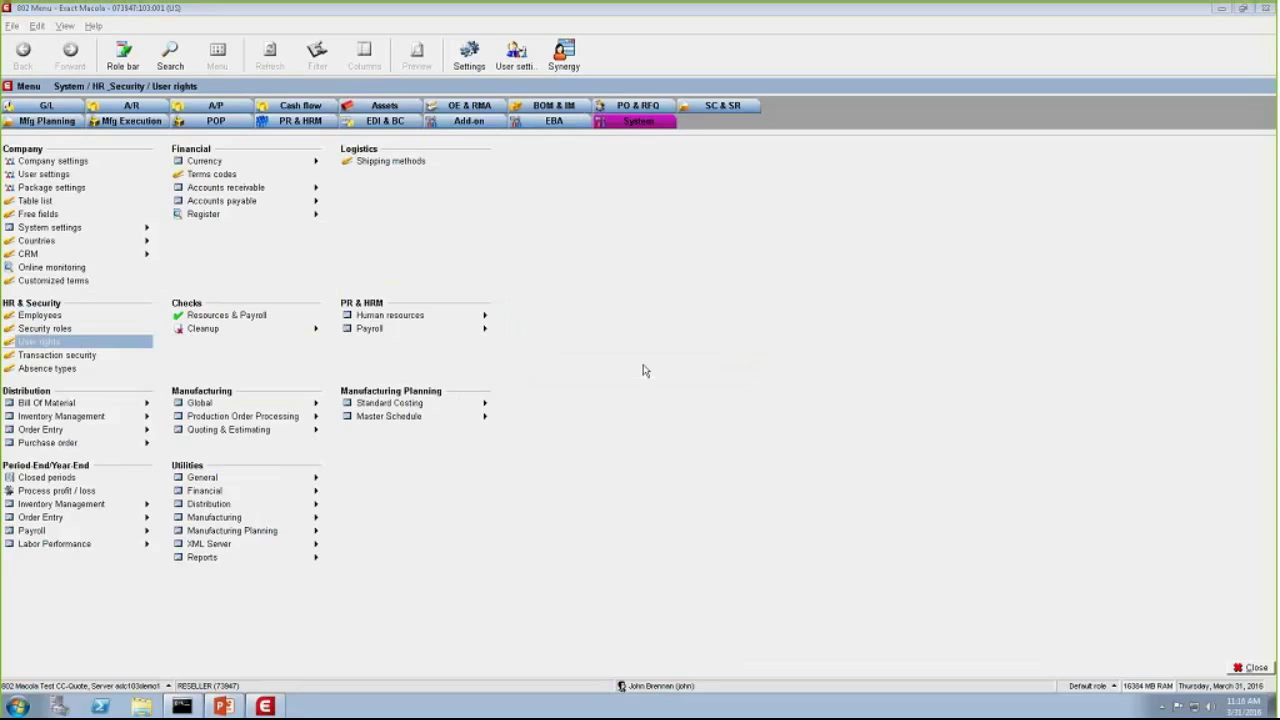
# - Open Link resources to modified screens from the System general utilities and set the package to OE in the Screen/Resource view
pyautogui.click(638, 123)
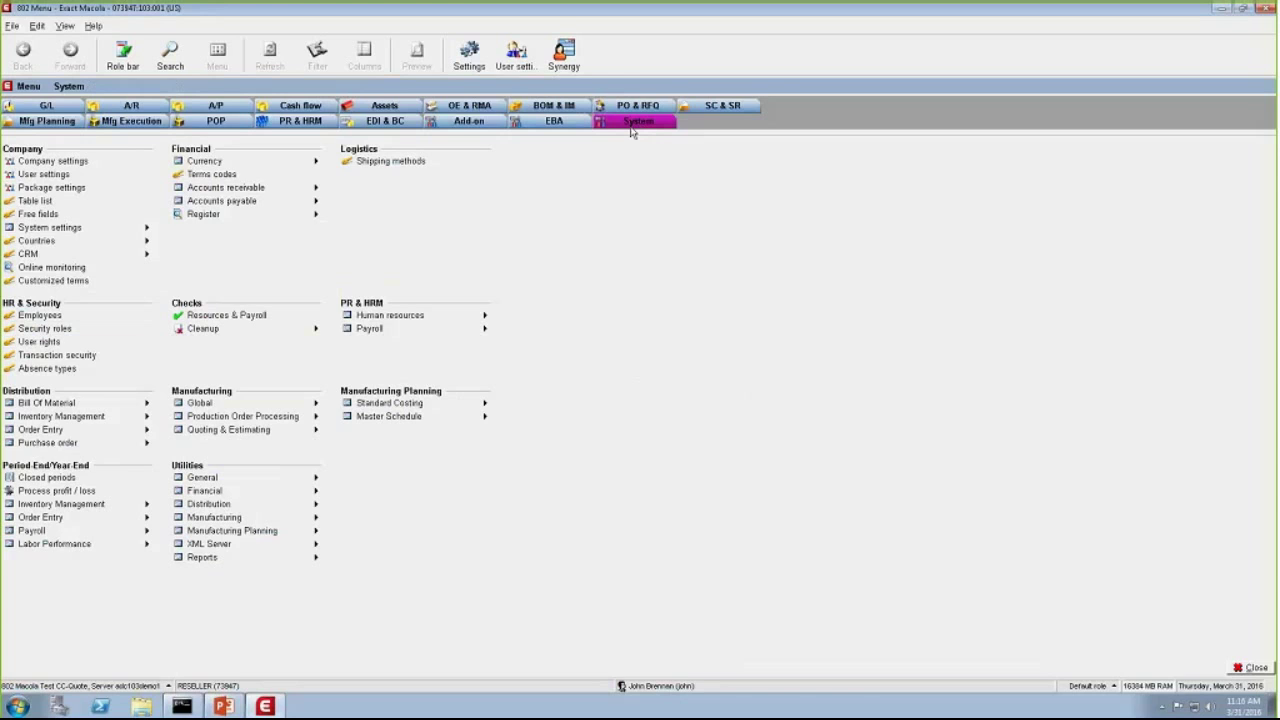
pyautogui.moveTo(203, 508)
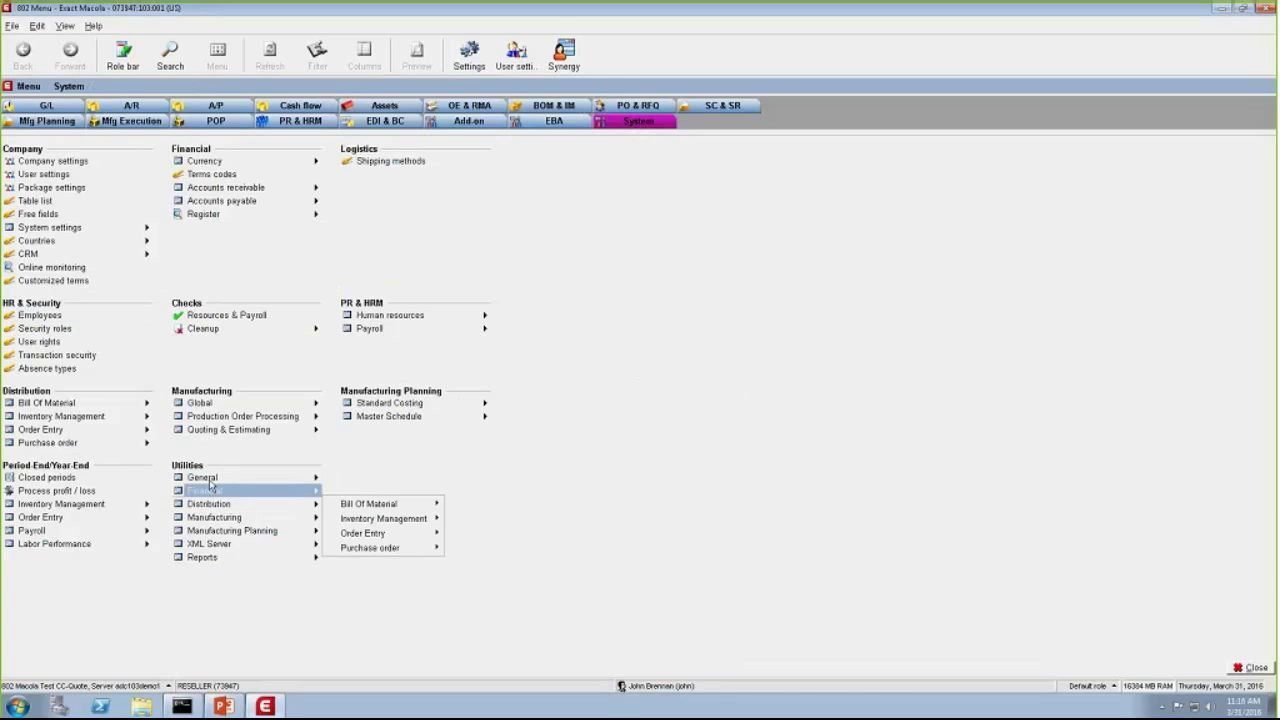
pyautogui.moveTo(214, 484)
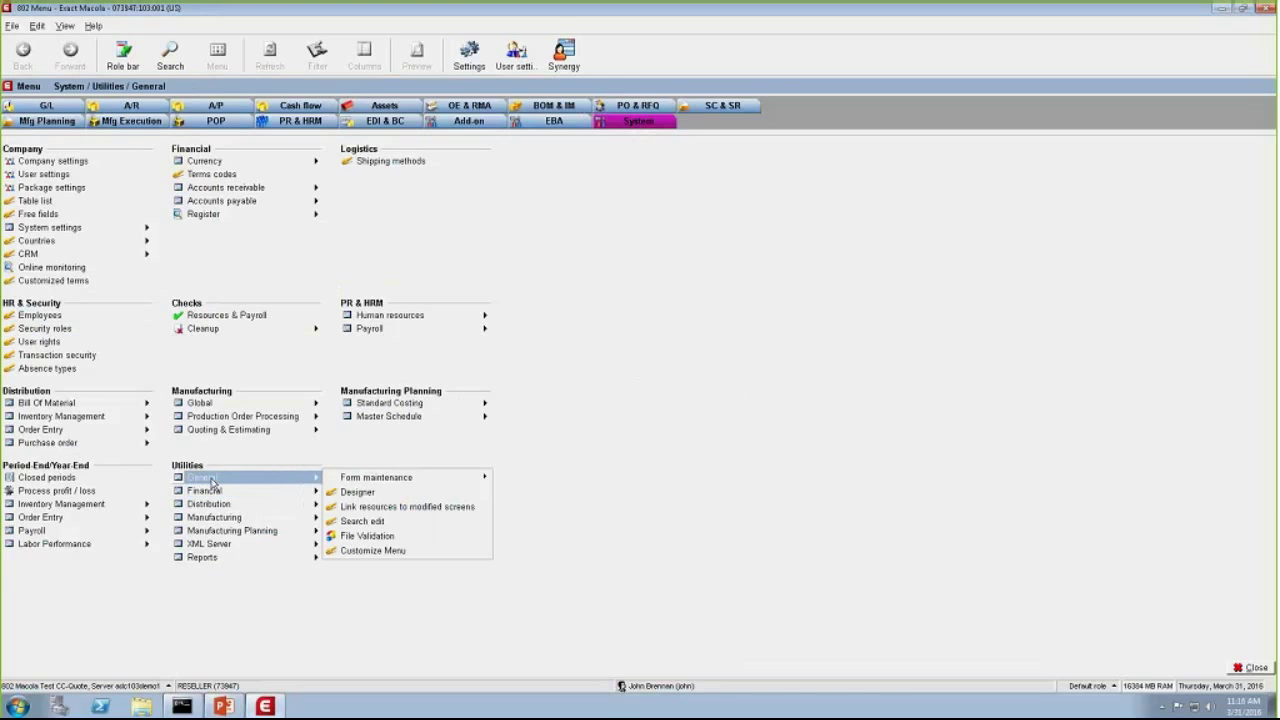
pyautogui.click(412, 506)
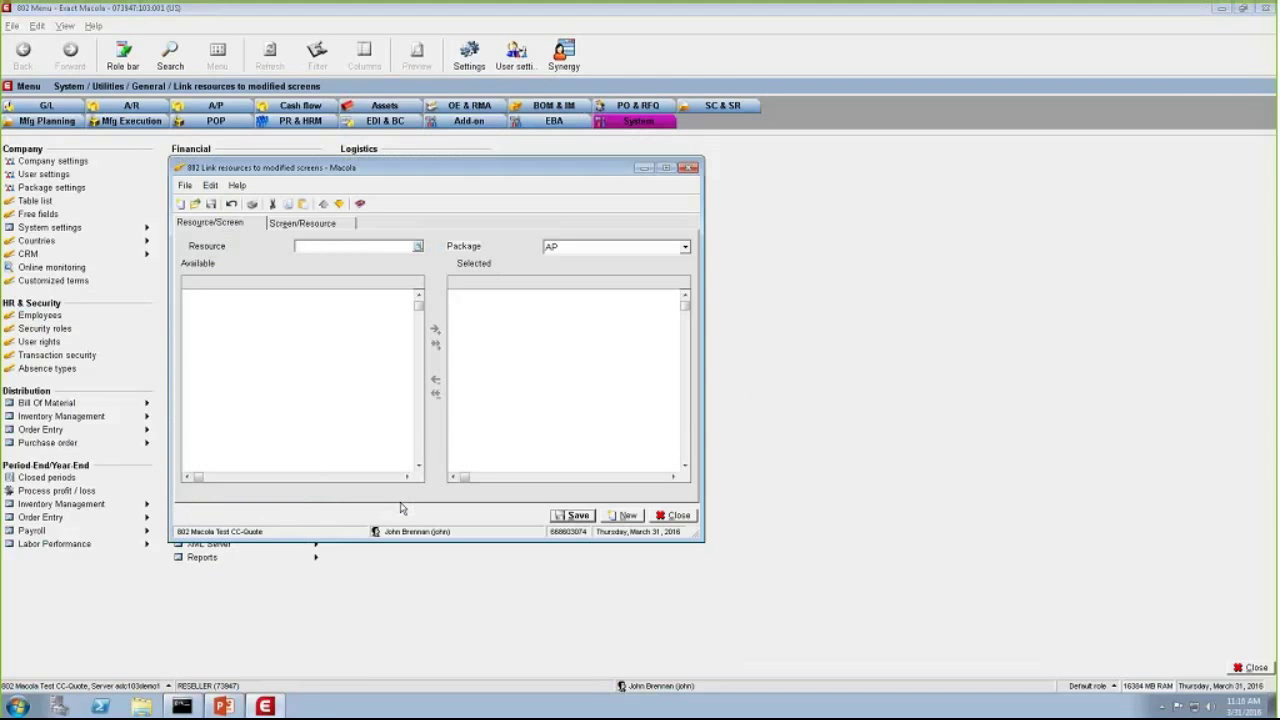
pyautogui.click(324, 225)
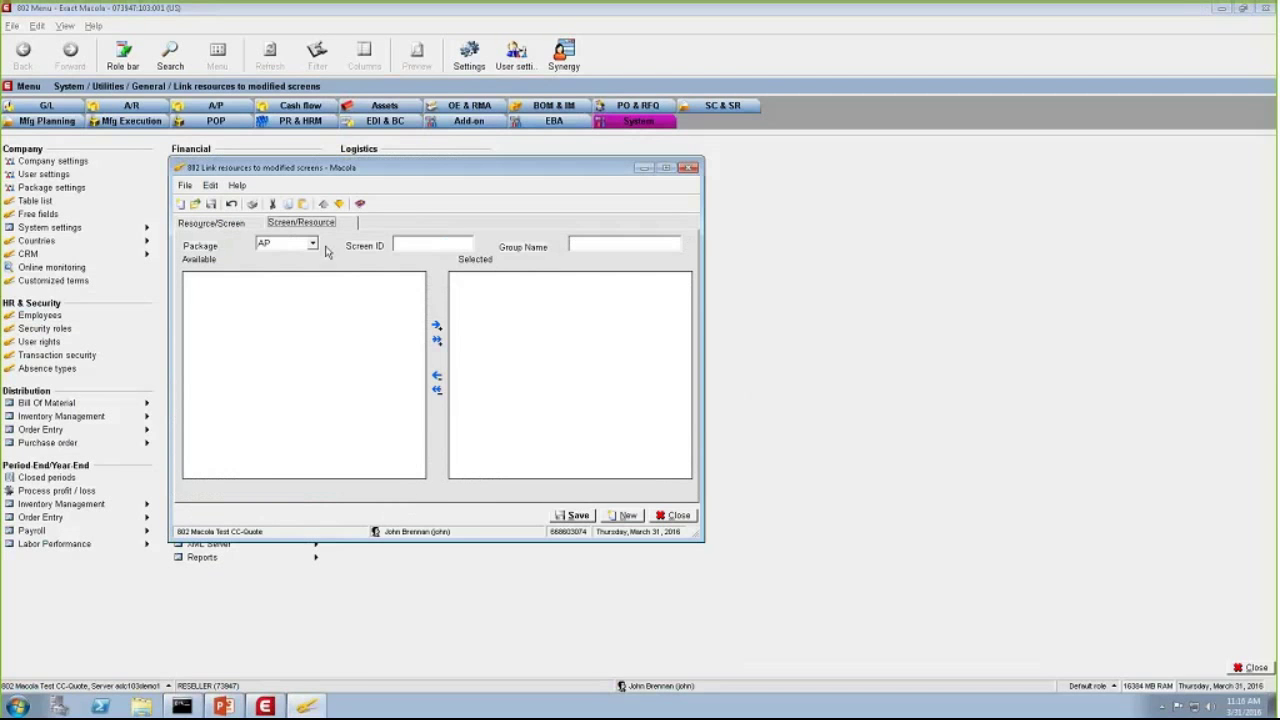
pyautogui.click(312, 243)
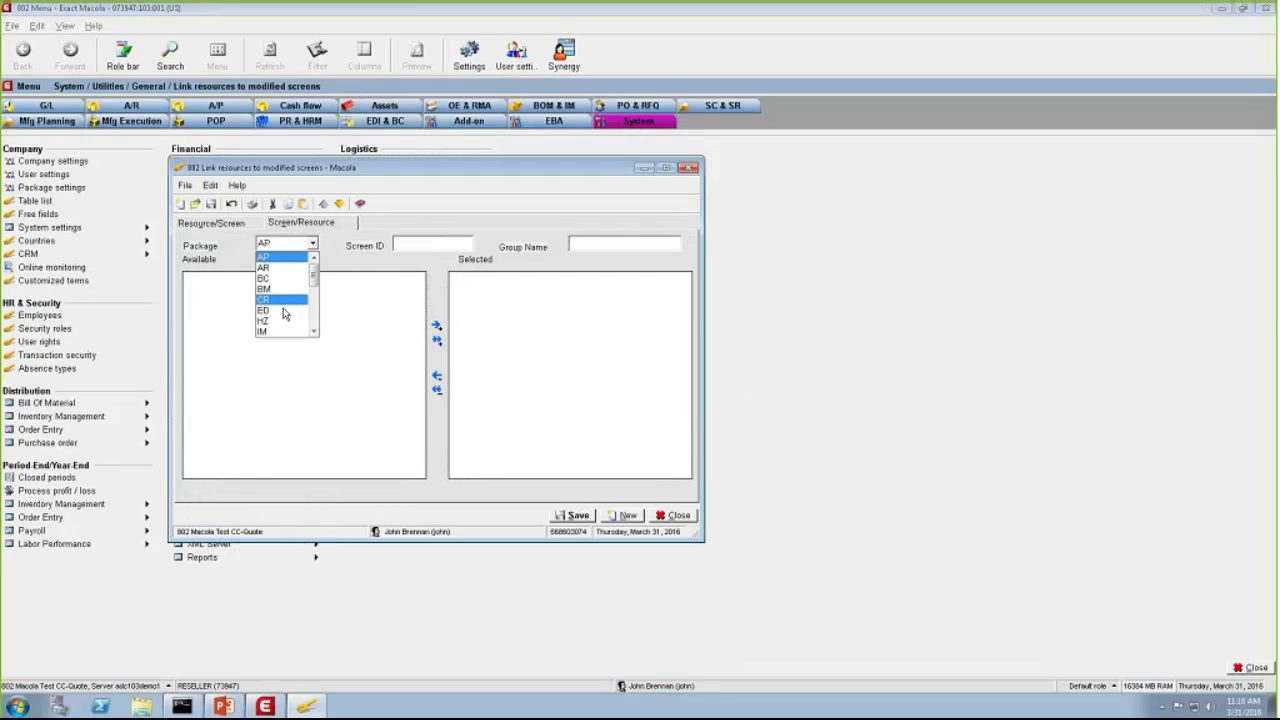
pyautogui.scroll(-2, 315, 323)
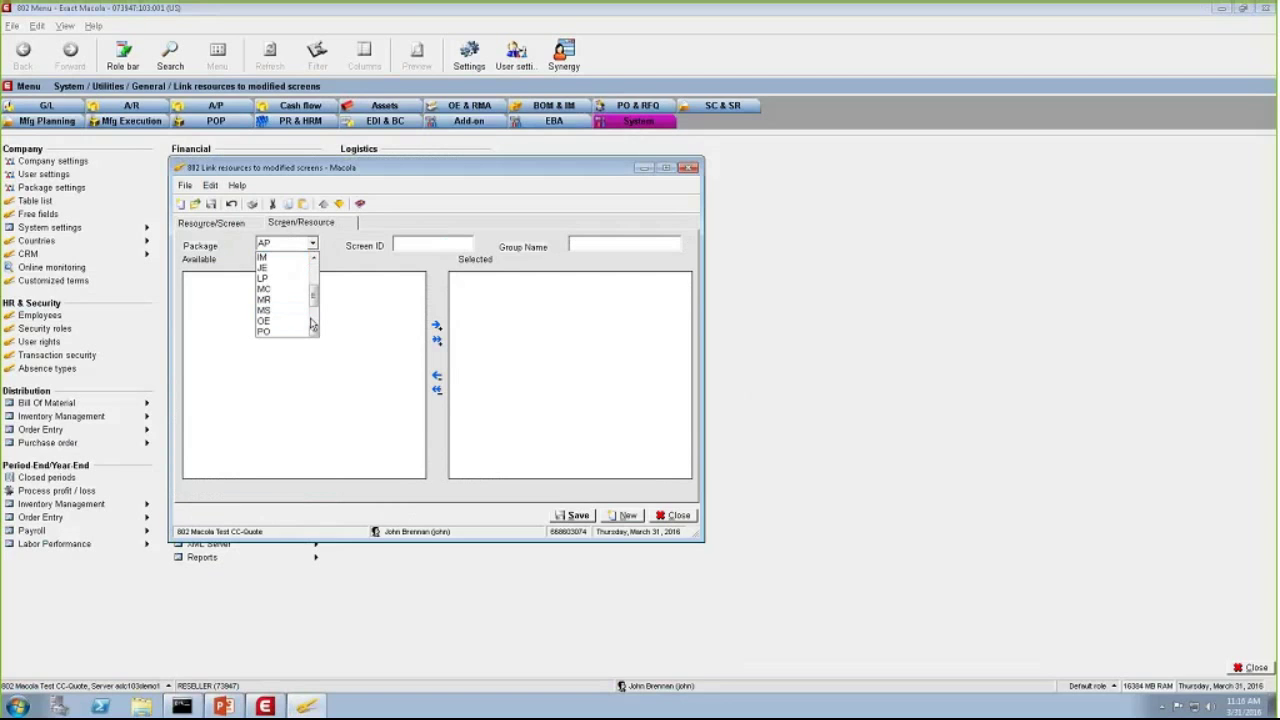
pyautogui.click(291, 323)
# - Load the resources linked to screen ID oe0101 for the first-name group ending in 3
pyautogui.click(411, 243)
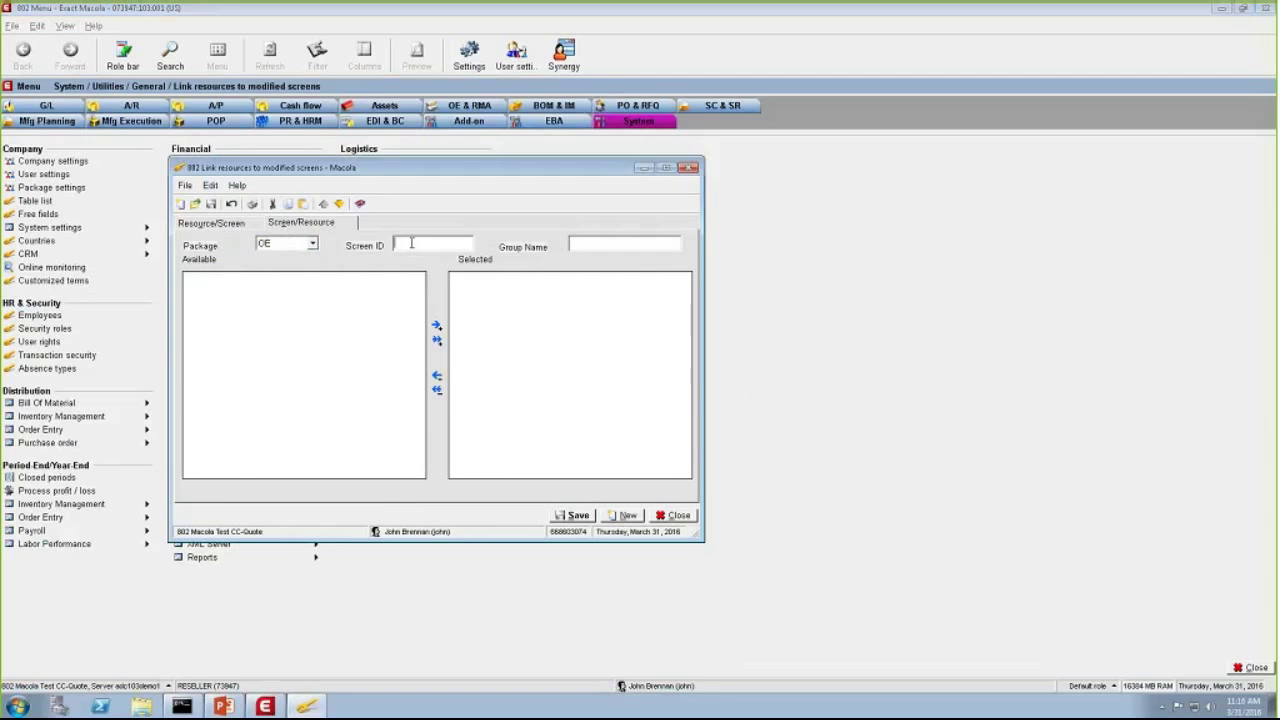
pyautogui.write('0')
pyautogui.write('e010')
pyautogui.write('10')
pyautogui.press('Tab')
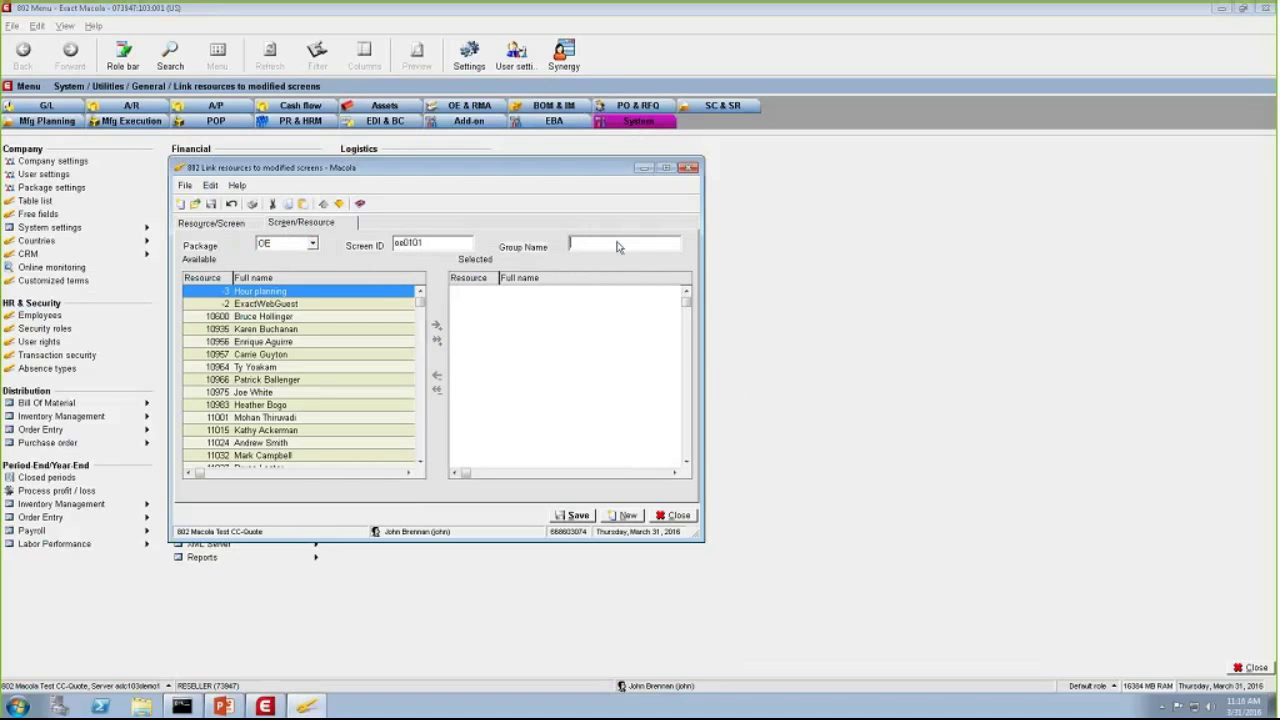
pyautogui.write('john3')
pyautogui.click(616, 332)
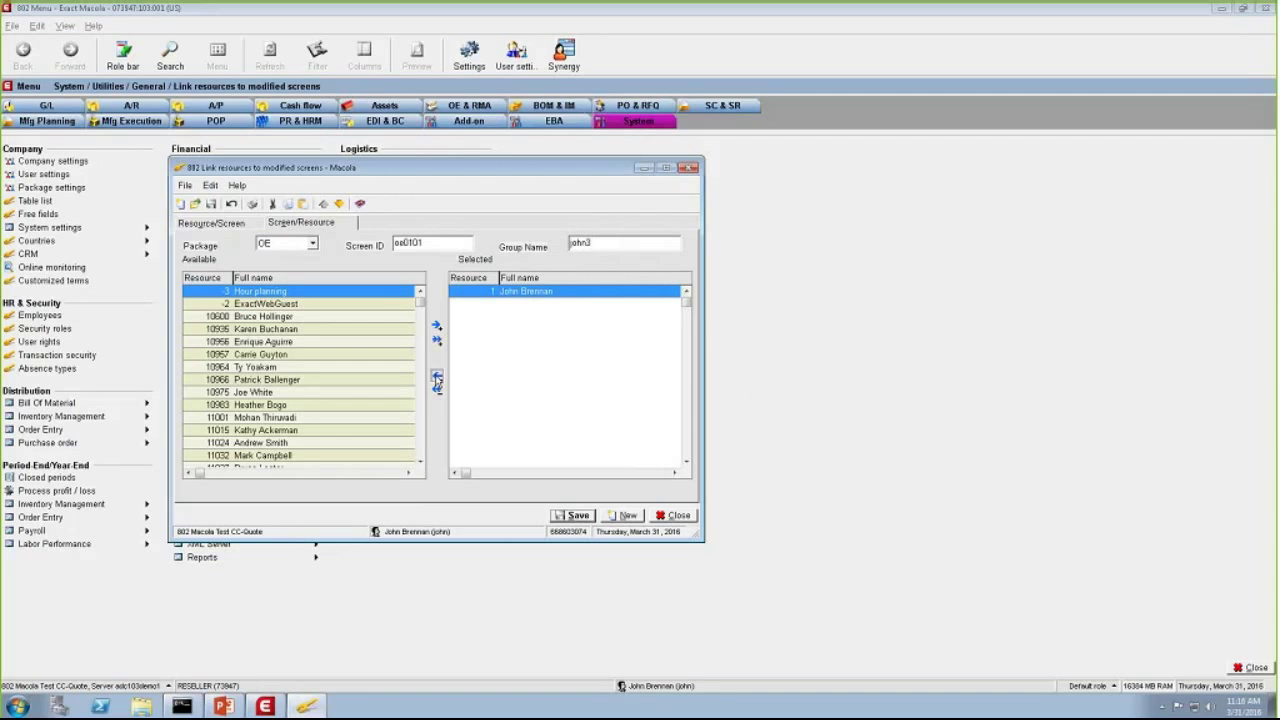
# - Remove the linked resource from the group's selected list, saving the change while closing the window
pyautogui.click(437, 378)
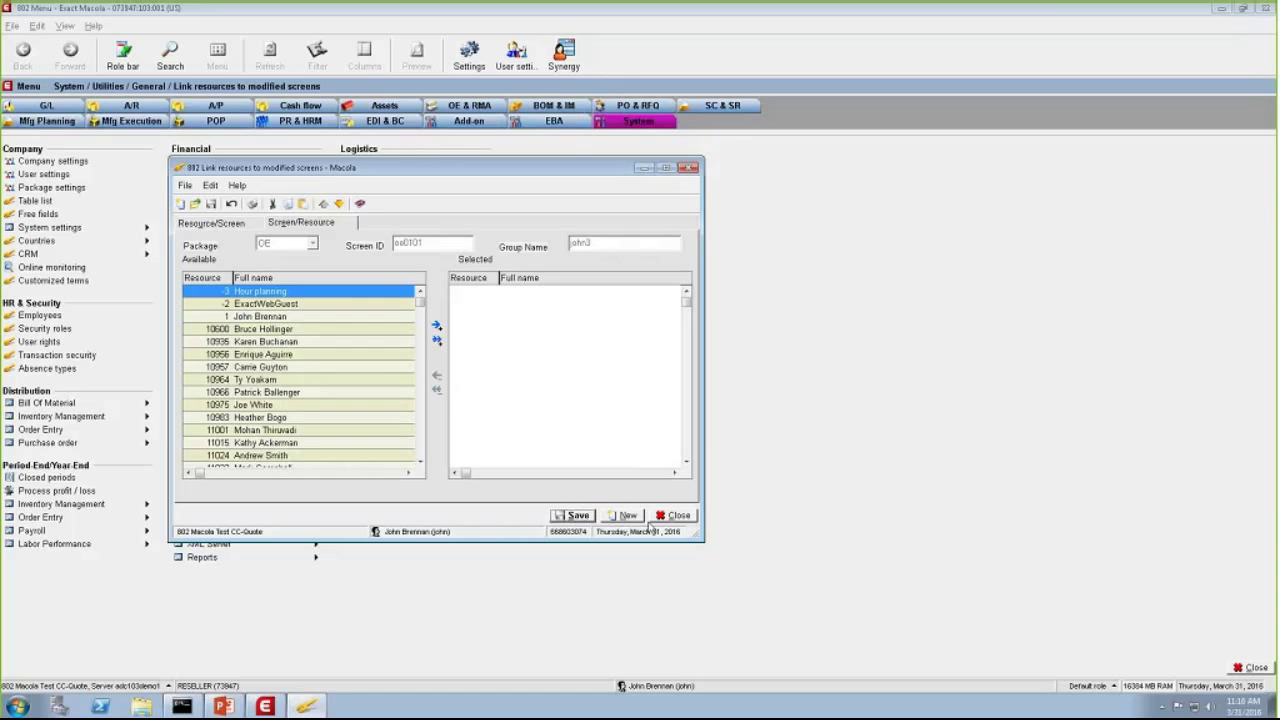
pyautogui.click(679, 516)
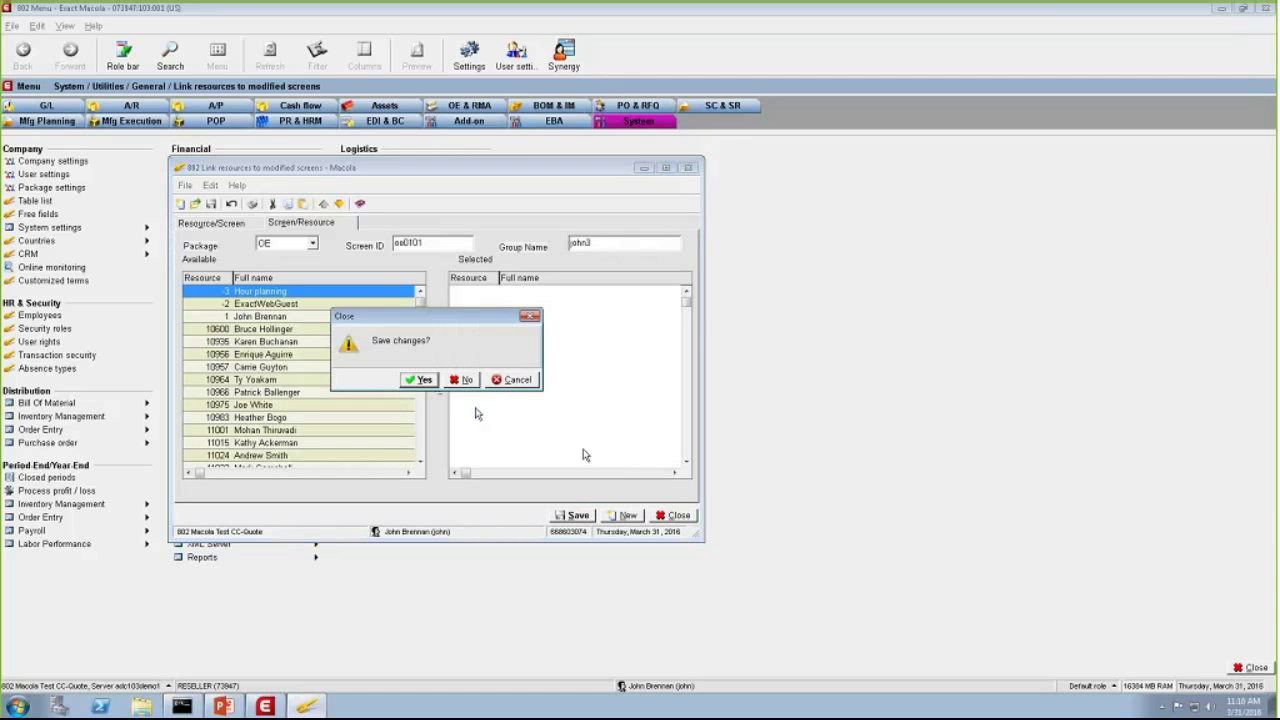
pyautogui.click(424, 379)
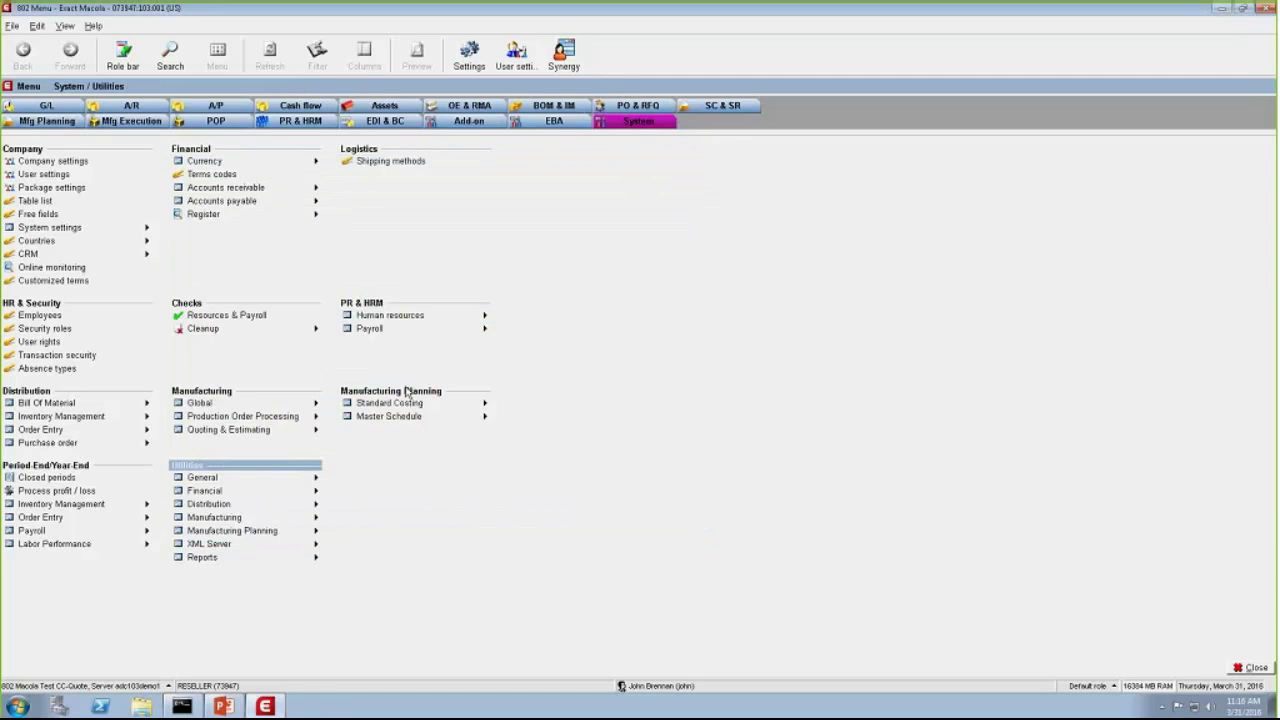
# - Reopen Link resources to modified screens from the general utilities
pyautogui.moveTo(250, 479)
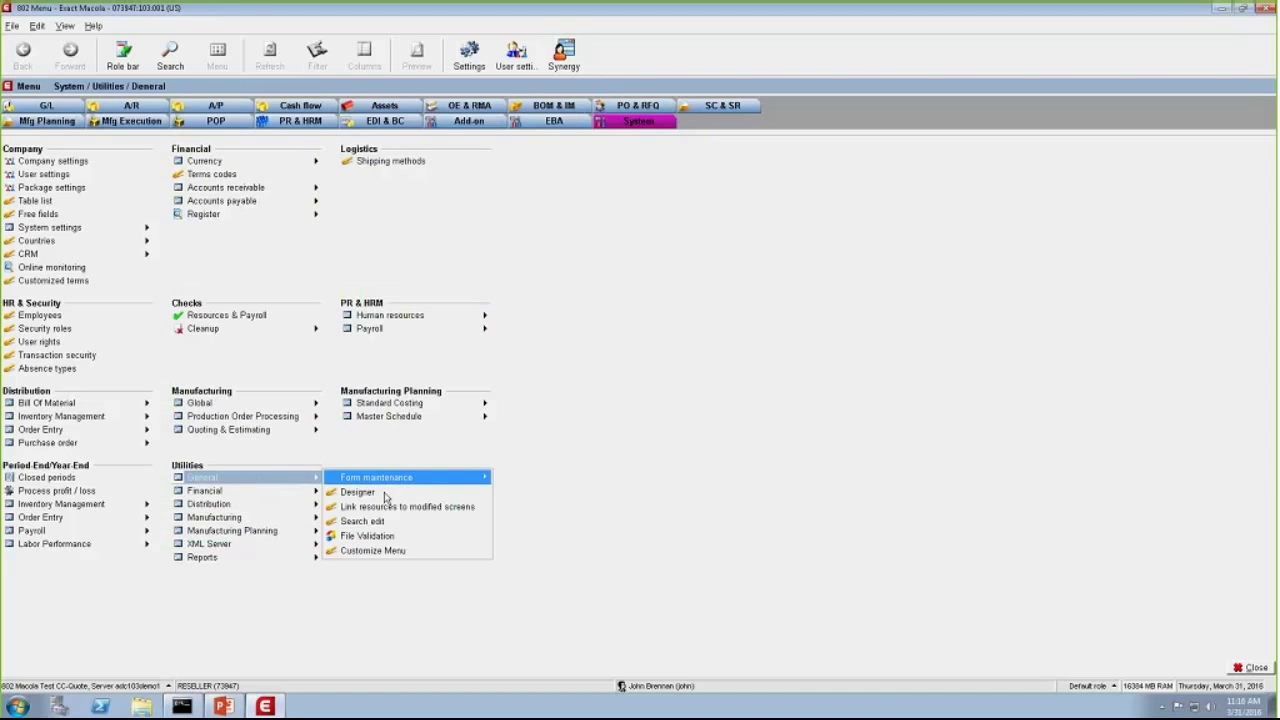
pyautogui.click(382, 506)
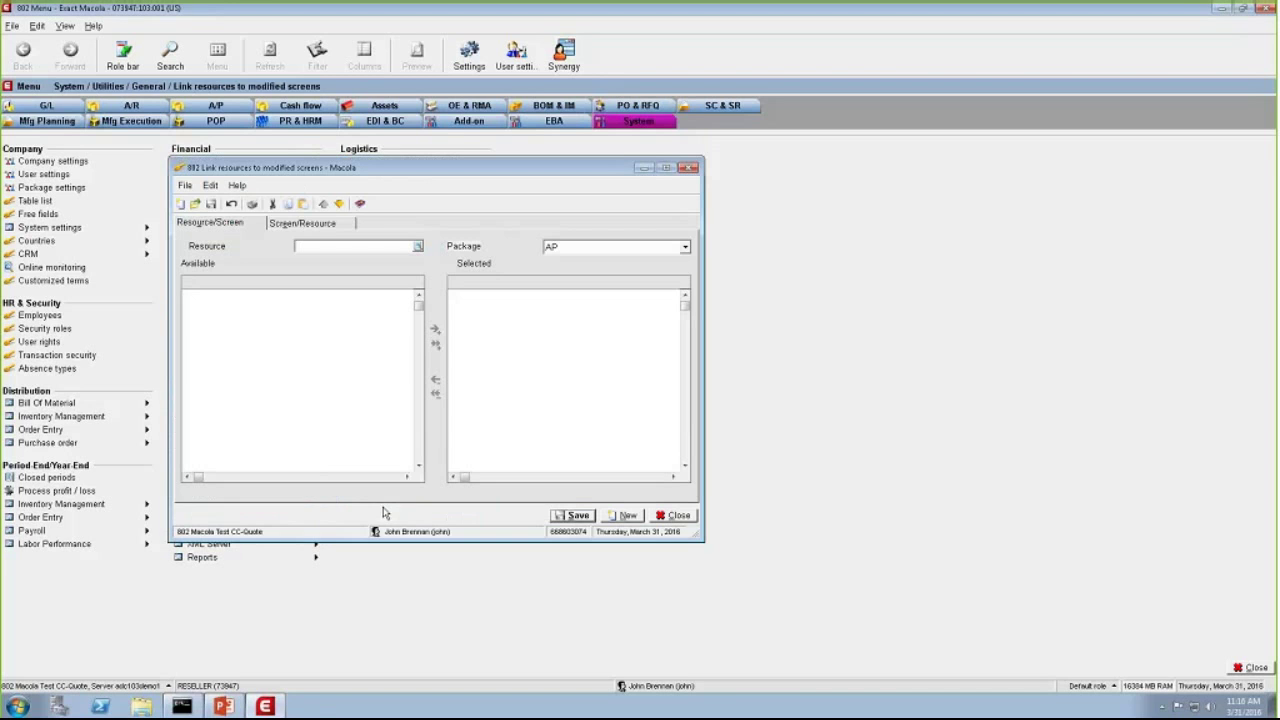
pyautogui.click(344, 246)
pyautogui.write('oe')
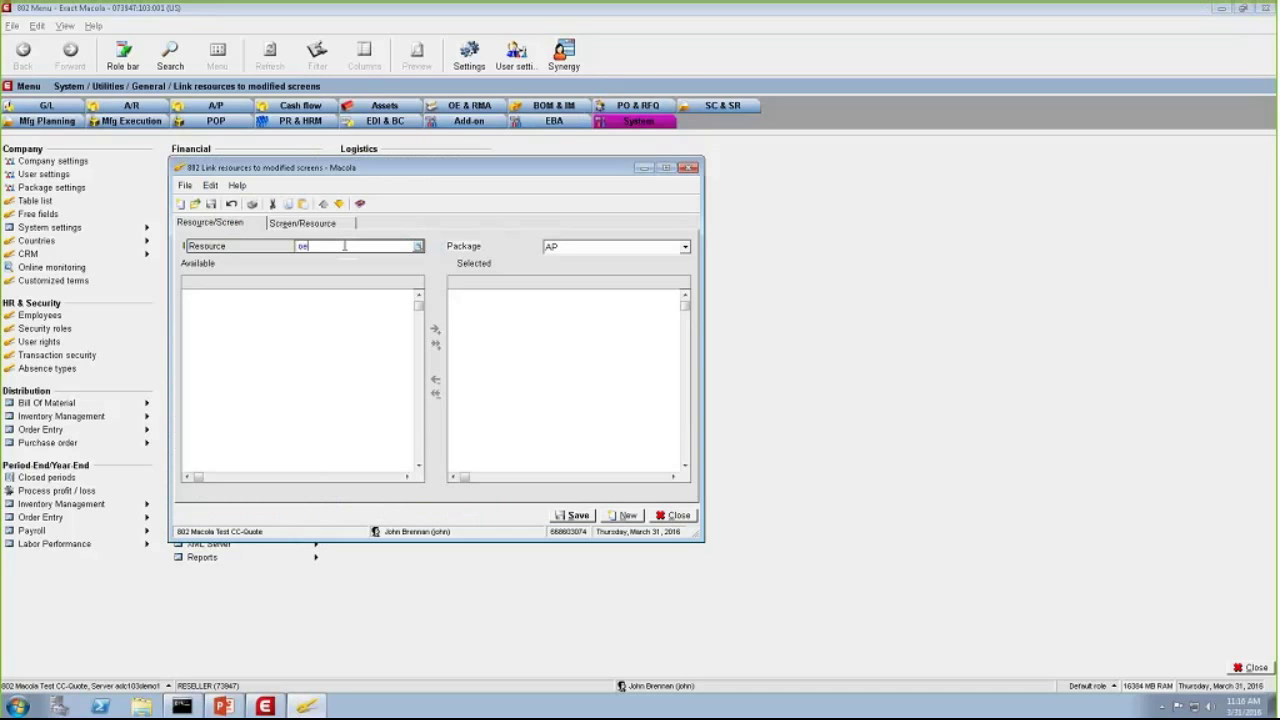
pyautogui.write('0101')
# - In the Screen/Resource view, set the package to OE and the screen ID to oe0101
pyautogui.click(303, 223)
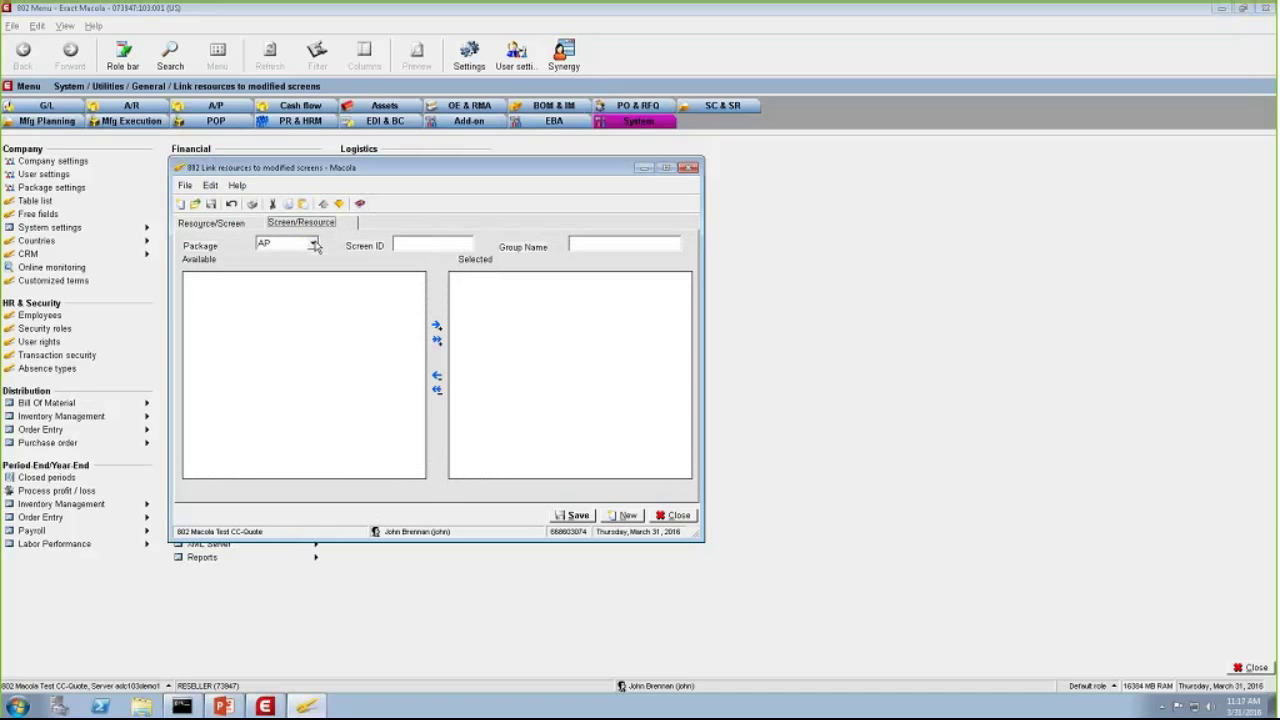
pyautogui.click(312, 243)
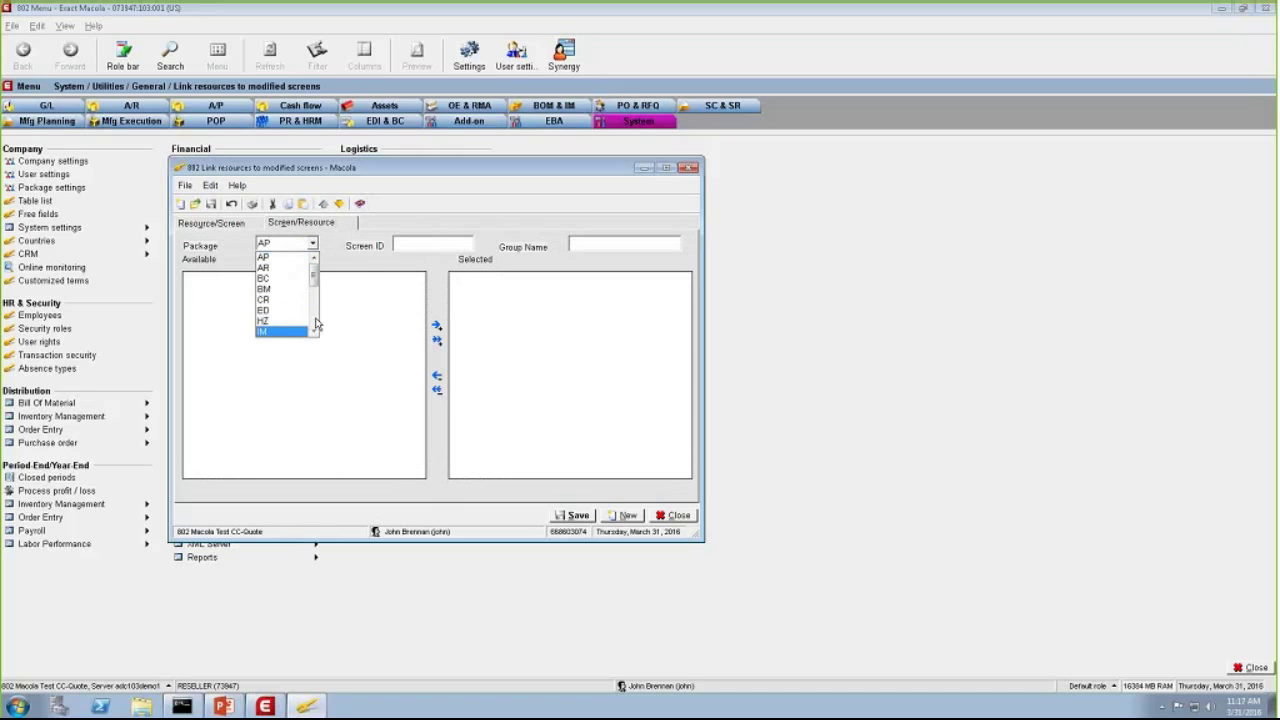
pyautogui.scroll(-2, 285, 300)
pyautogui.click(275, 321)
pyautogui.click(437, 243)
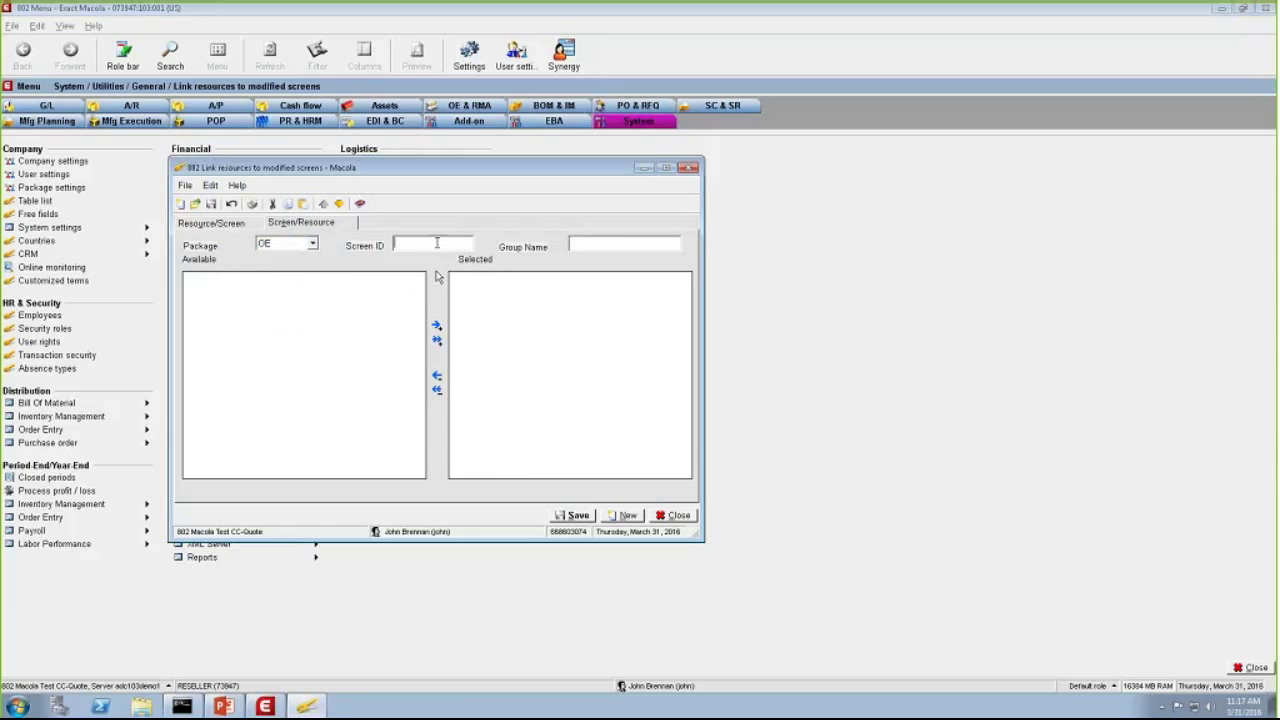
pyautogui.write('oe0101')
pyautogui.press('Tab')
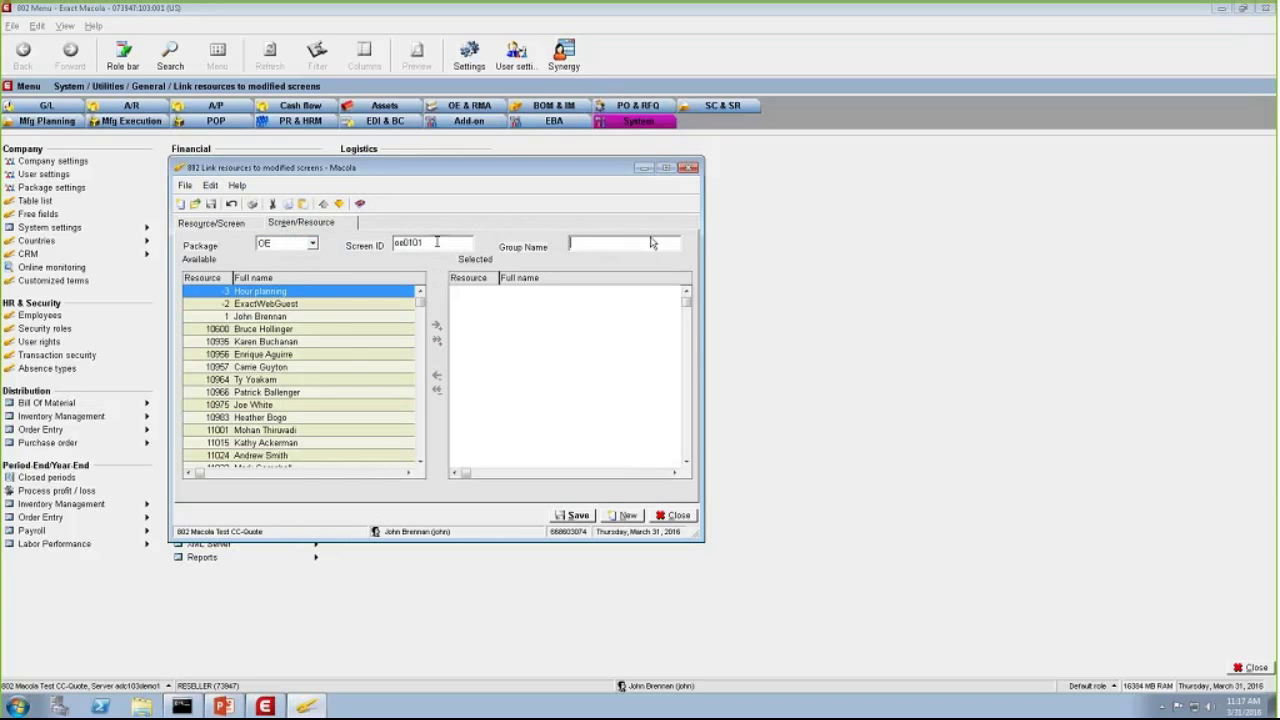
# - Try to save a link between the signed-in user's resource and the group named with only that user's first name
pyautogui.write('john')
pyautogui.click(392, 317)
pyautogui.click(436, 326)
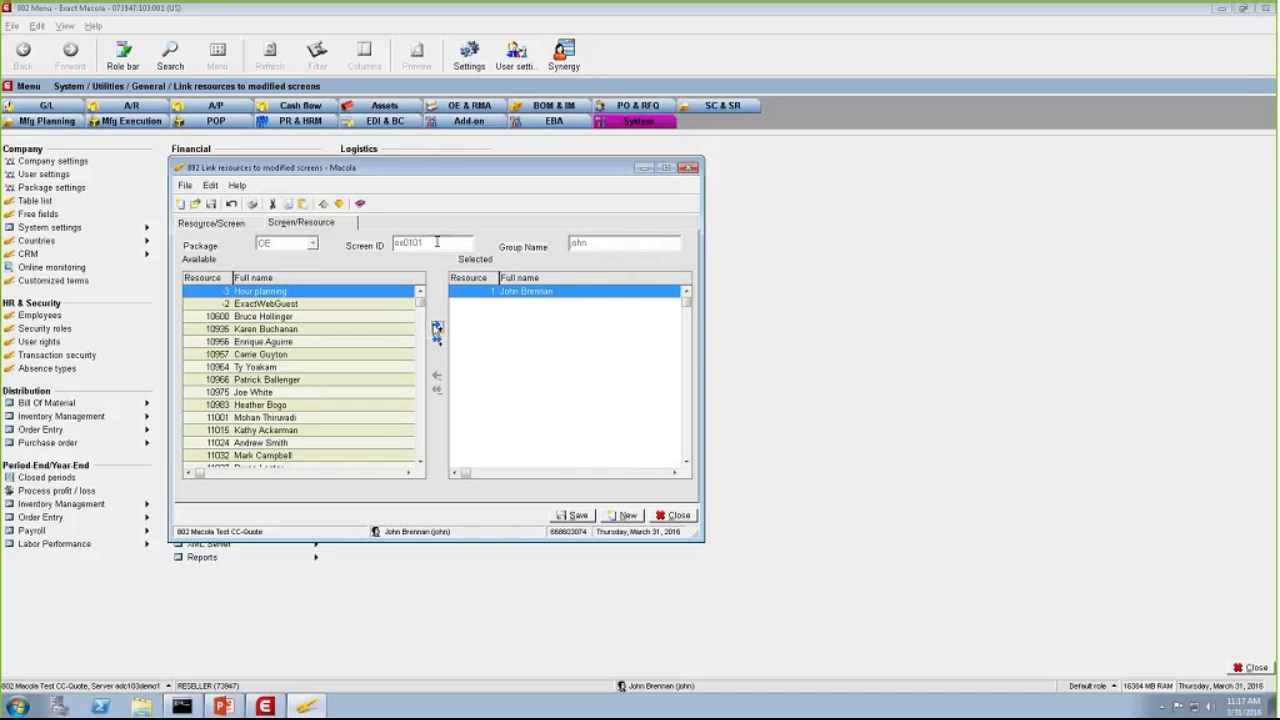
pyautogui.click(578, 516)
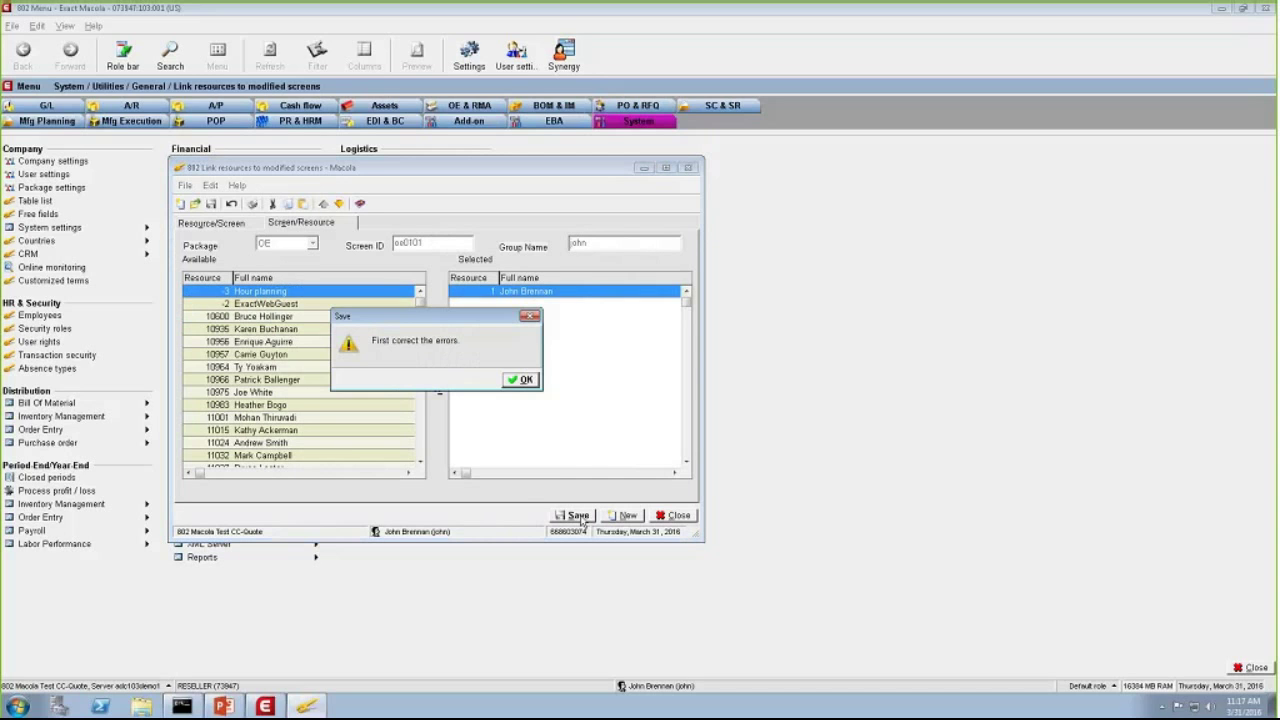
pyautogui.click(520, 380)
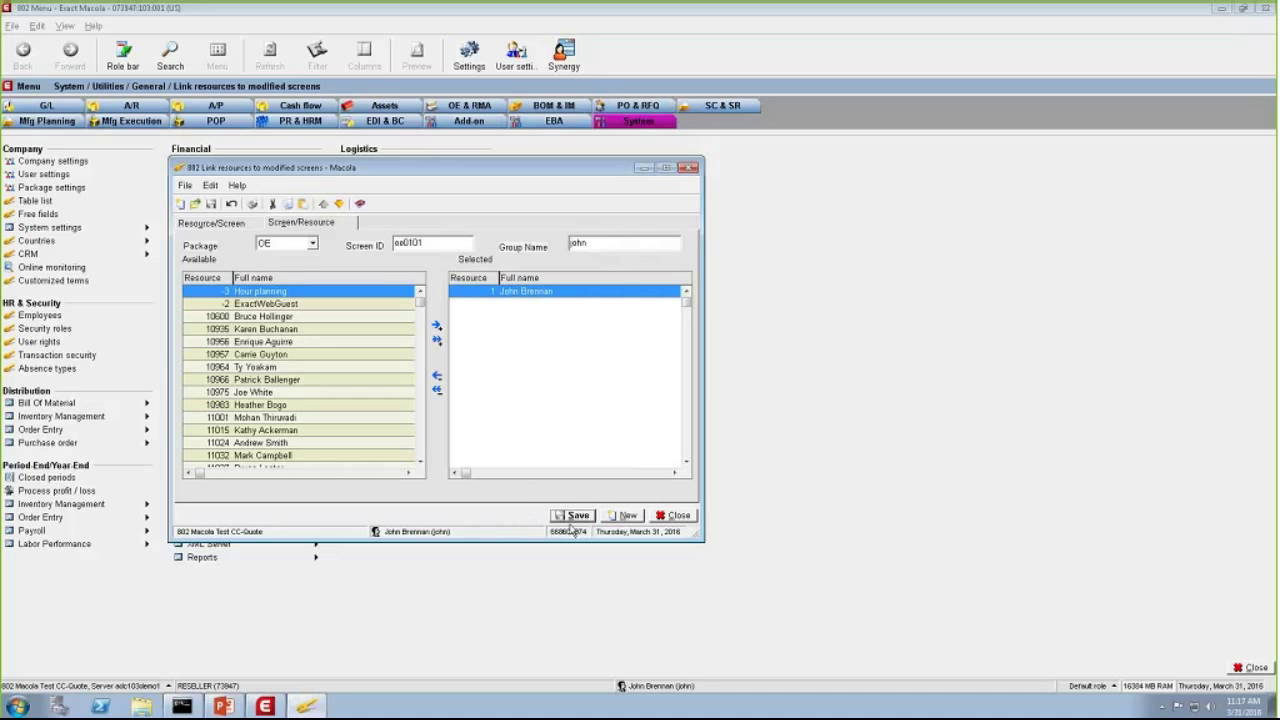
pyautogui.click(576, 516)
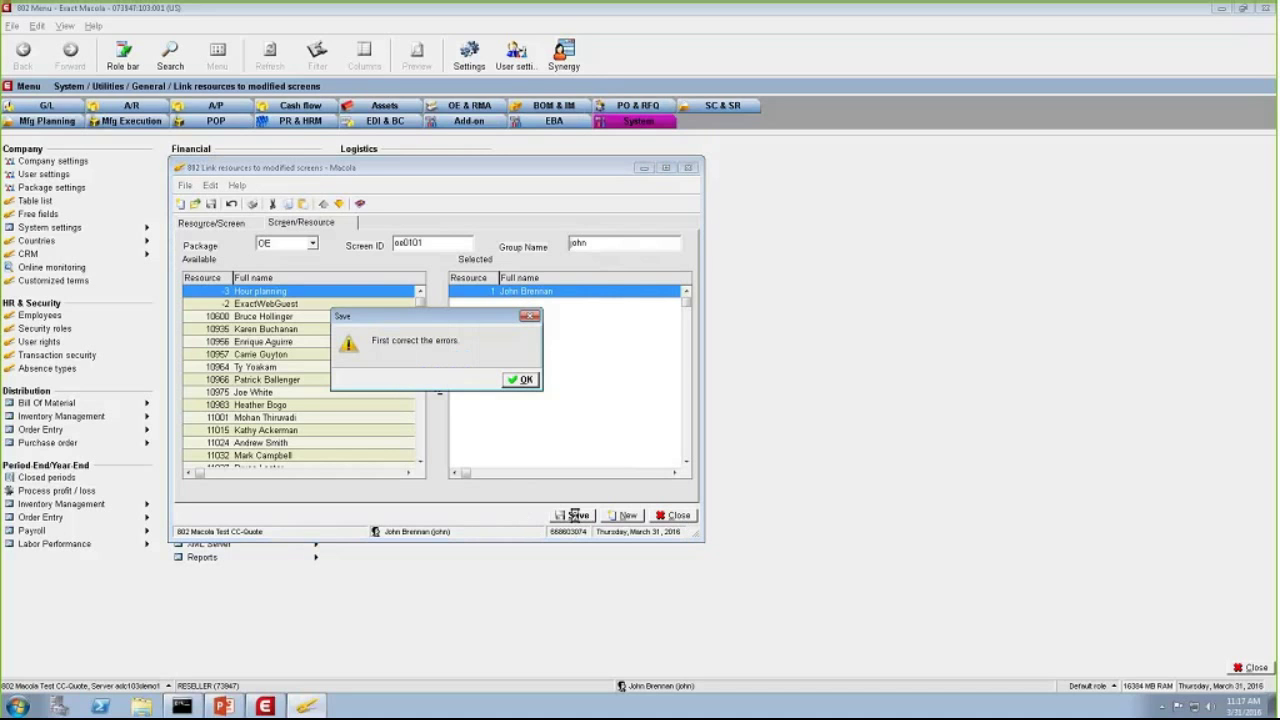
pyautogui.click(522, 380)
# - Remove the selected resource, re-enter the same group name and try again to link that resource and save
pyautogui.click(436, 375)
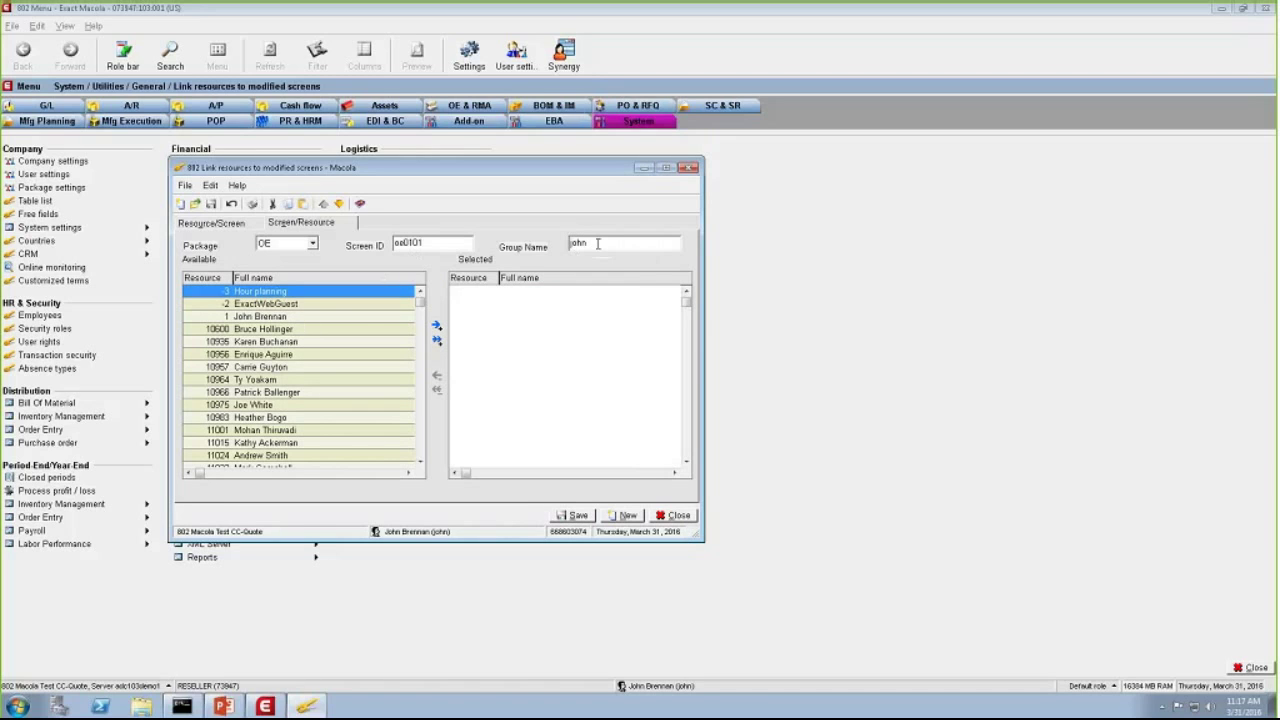
pyautogui.moveTo(597, 243); pyautogui.dragTo(553, 245)
pyautogui.write('john')
pyautogui.click(321, 316)
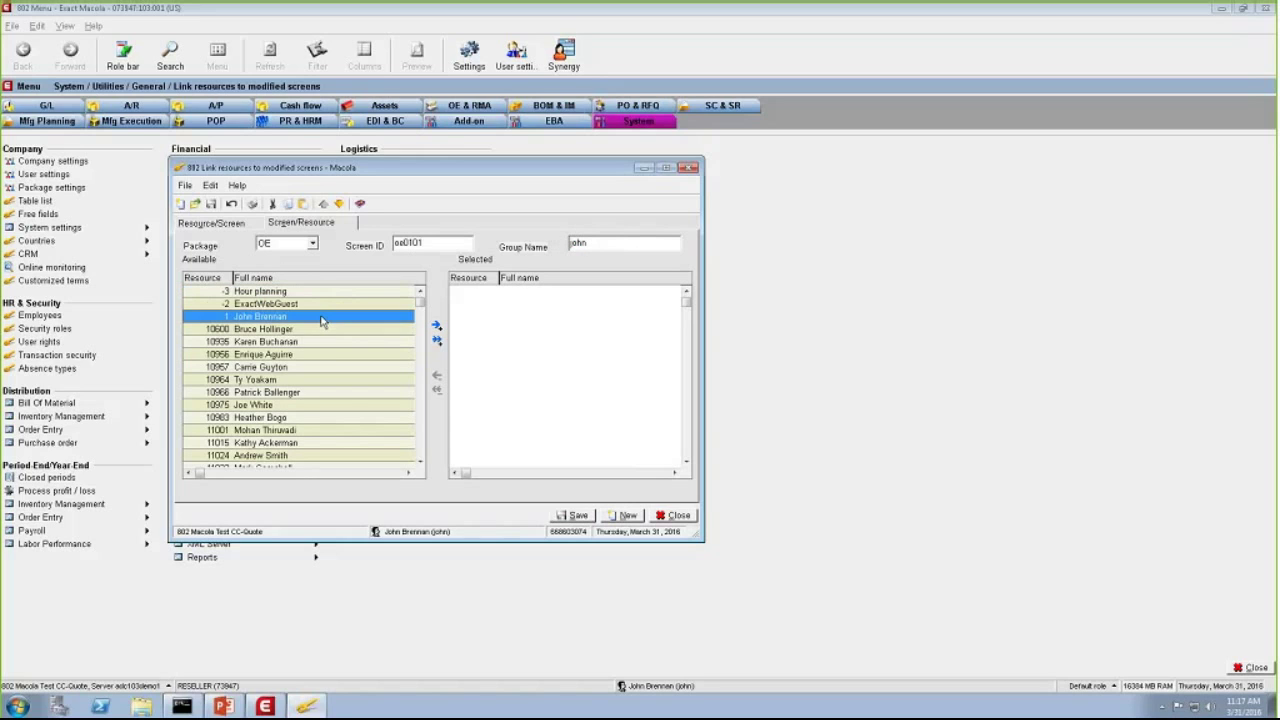
pyautogui.click(436, 326)
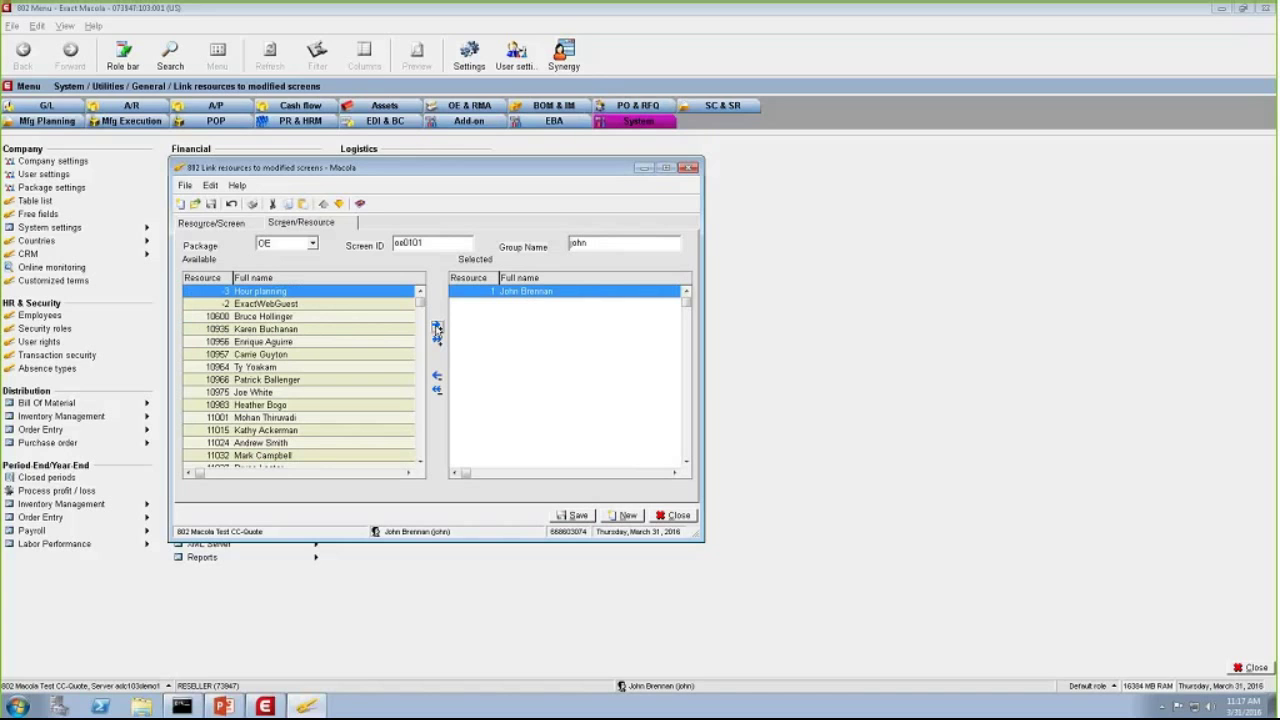
pyautogui.click(577, 515)
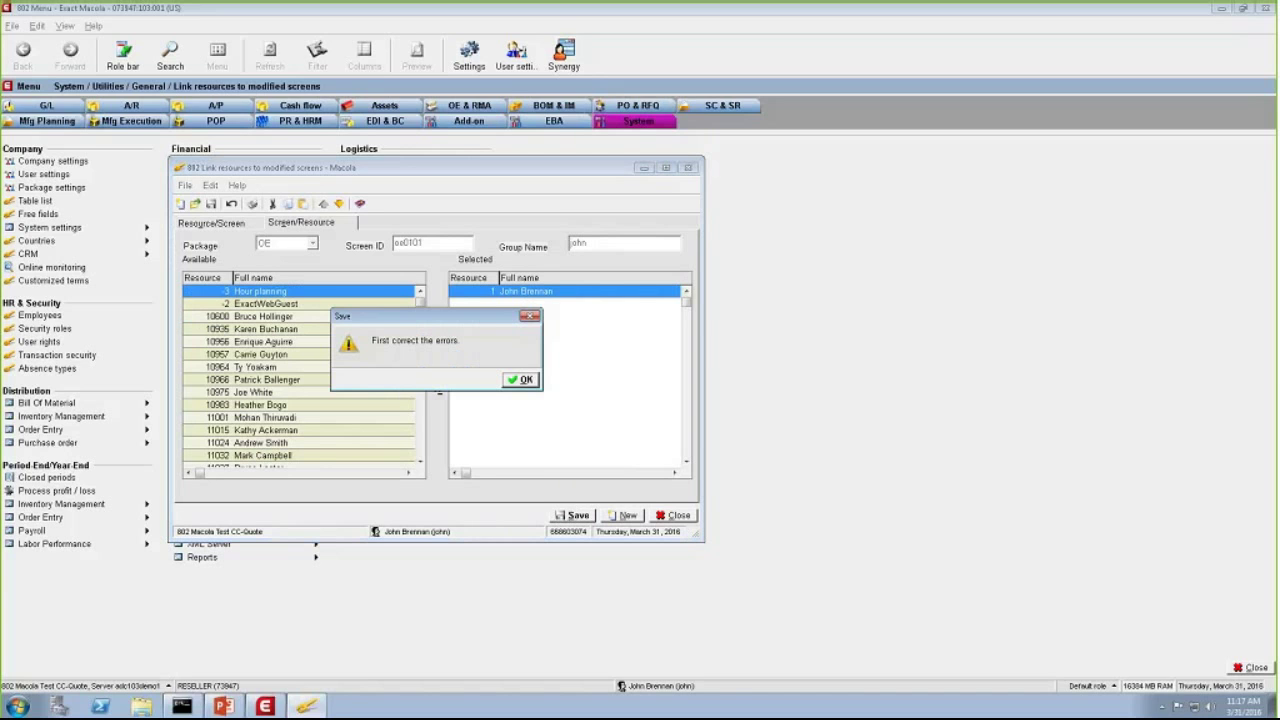
pyautogui.click(531, 318)
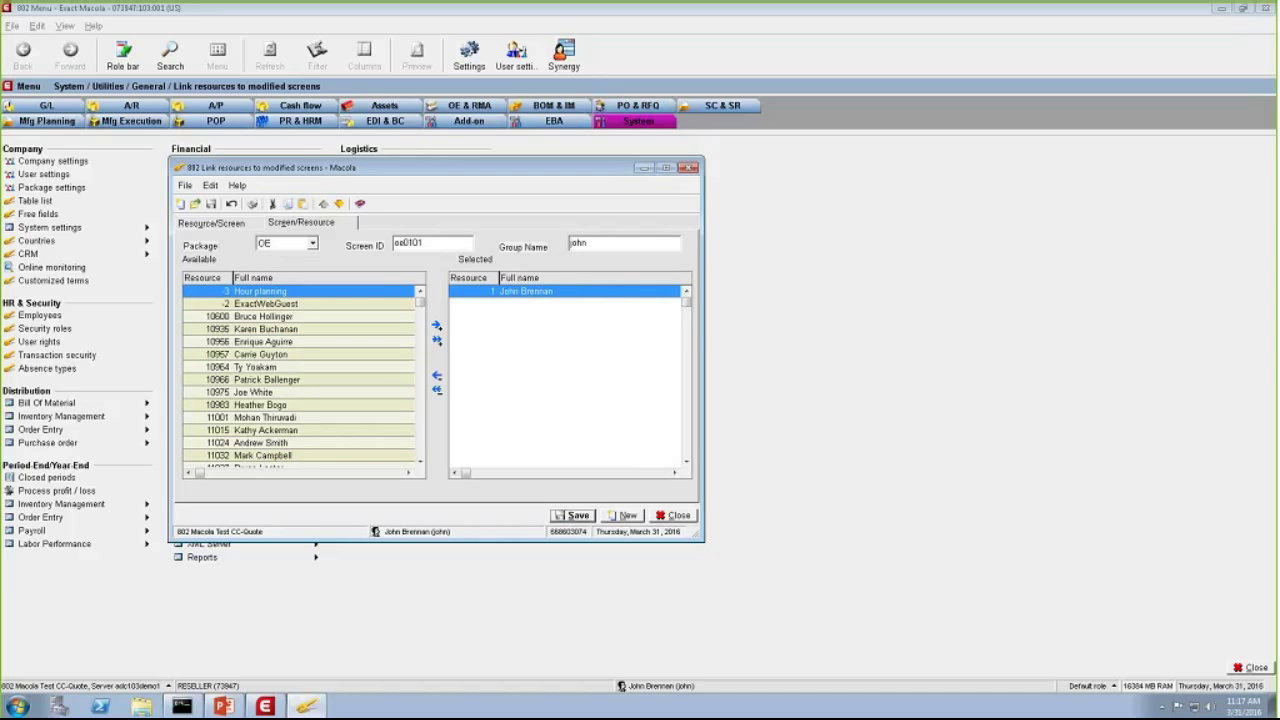
# - Try to close the resource link window while saving its changes
pyautogui.press('Escape')
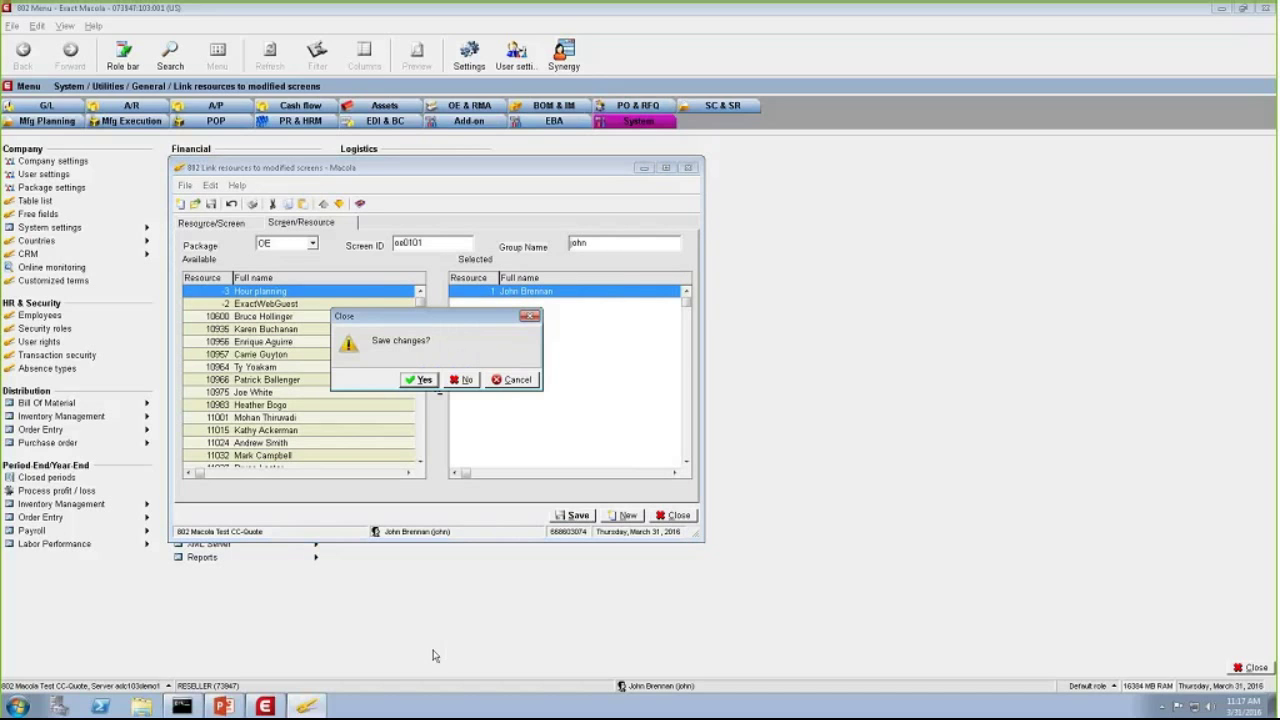
pyautogui.click(419, 380)
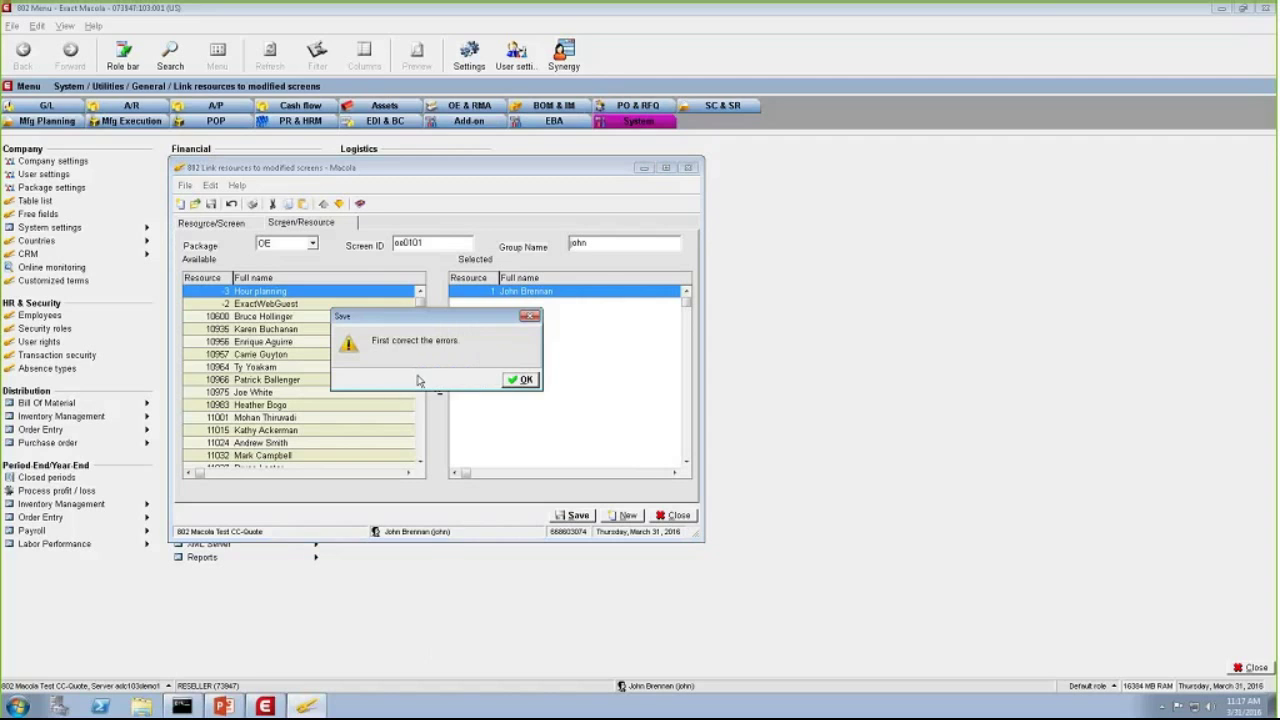
pyautogui.click(520, 380)
# - Change the group name for screen oe0101 to the first name followed by 3
pyautogui.click(421, 449)
pyautogui.click(421, 449)
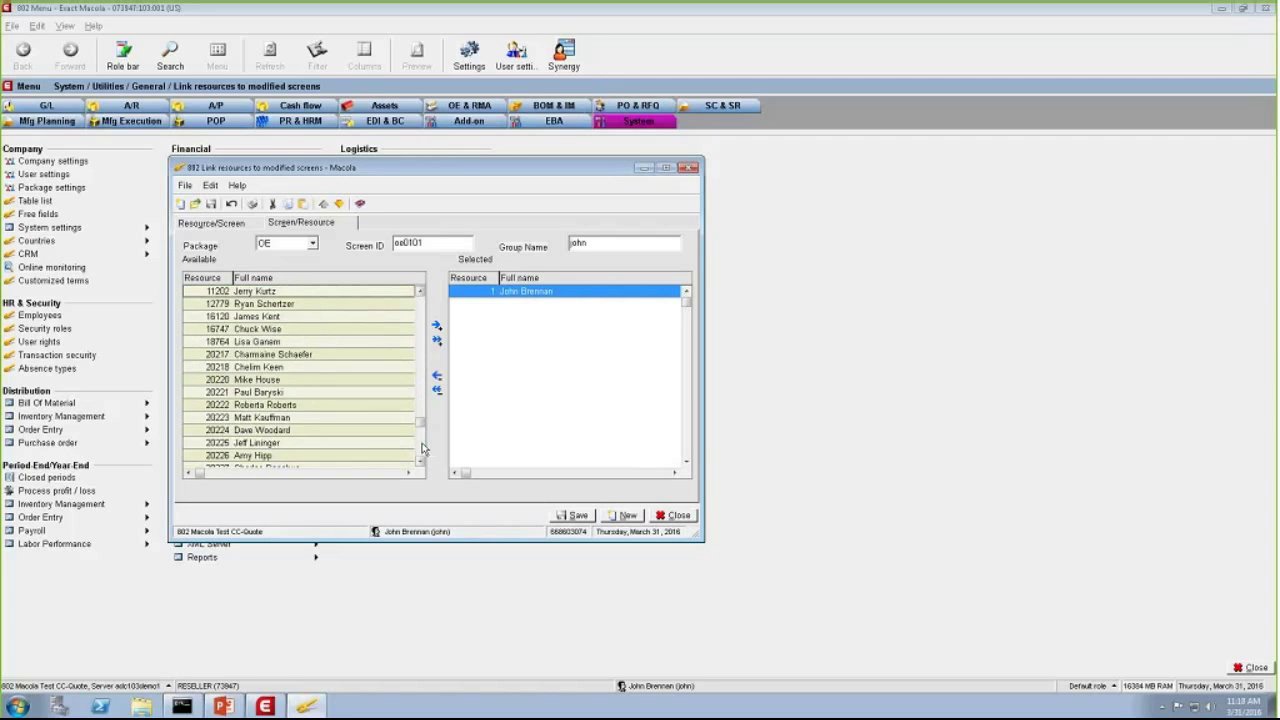
pyautogui.click(421, 449)
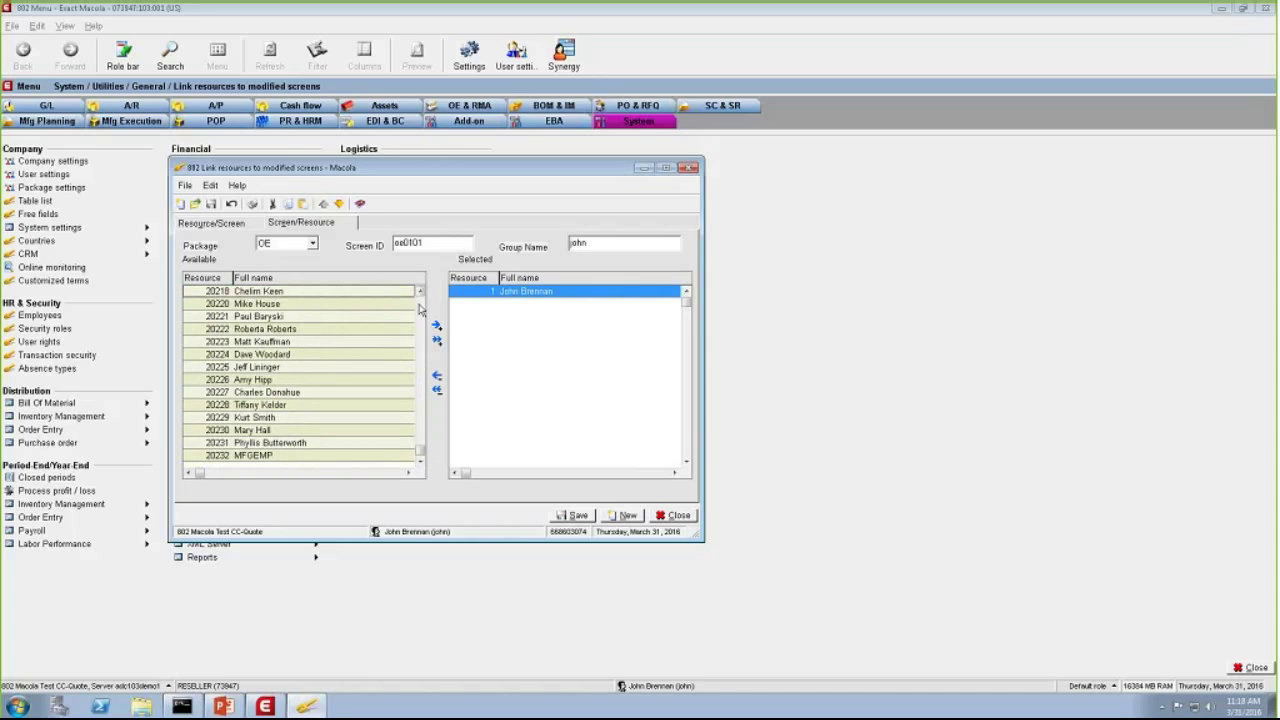
pyautogui.click(541, 290)
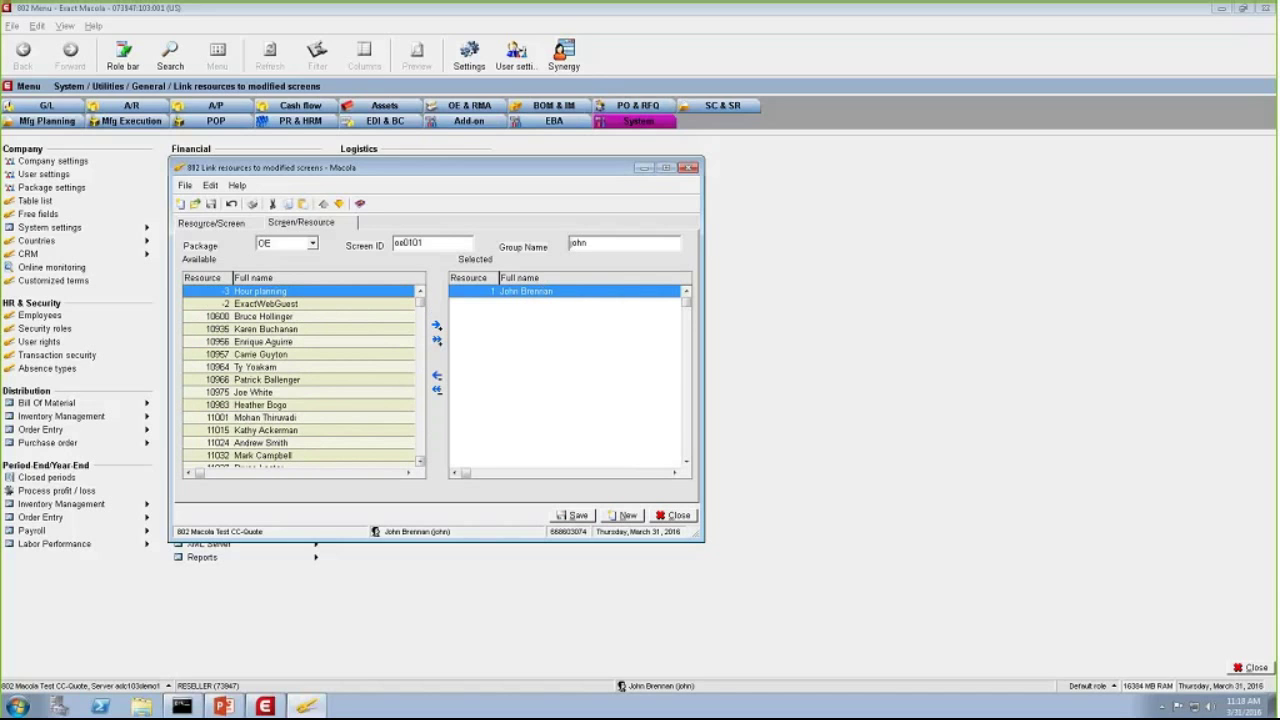
pyautogui.click(590, 241)
pyautogui.write('3')
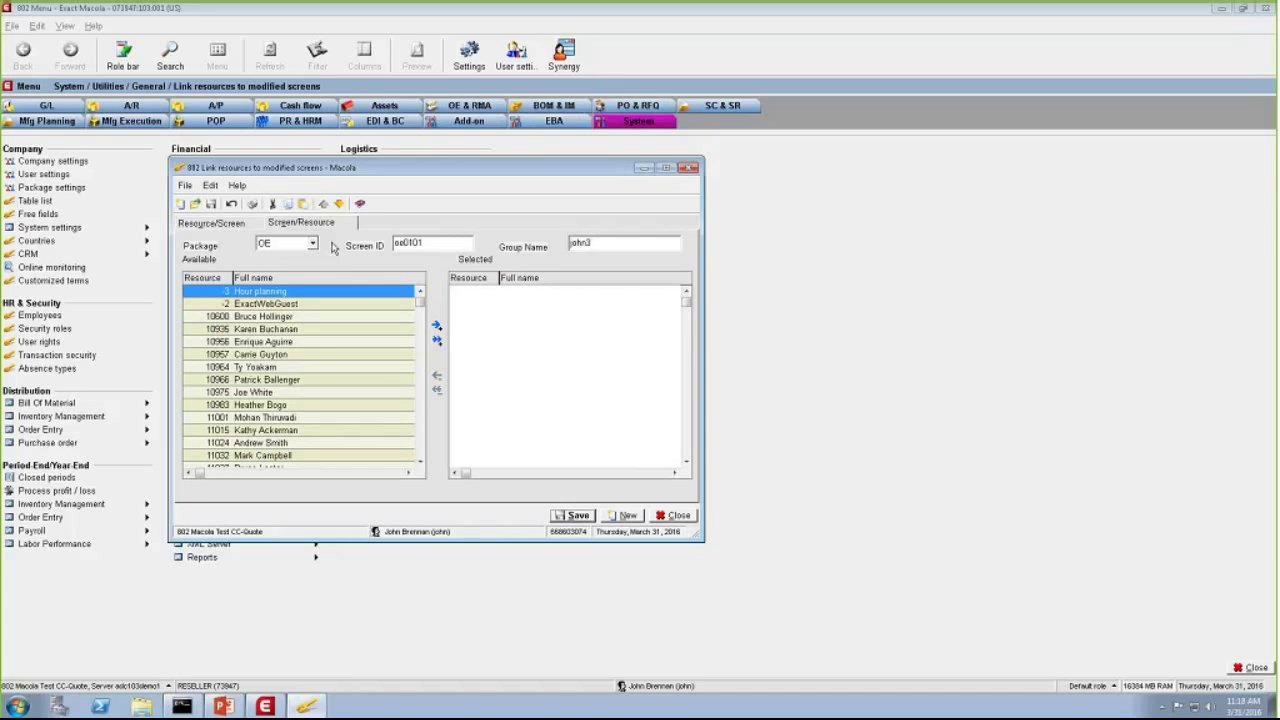
# - Look up the signed-in user's resource in the resource-to-screen view and return to the links for screen oe0101
pyautogui.click(222, 223)
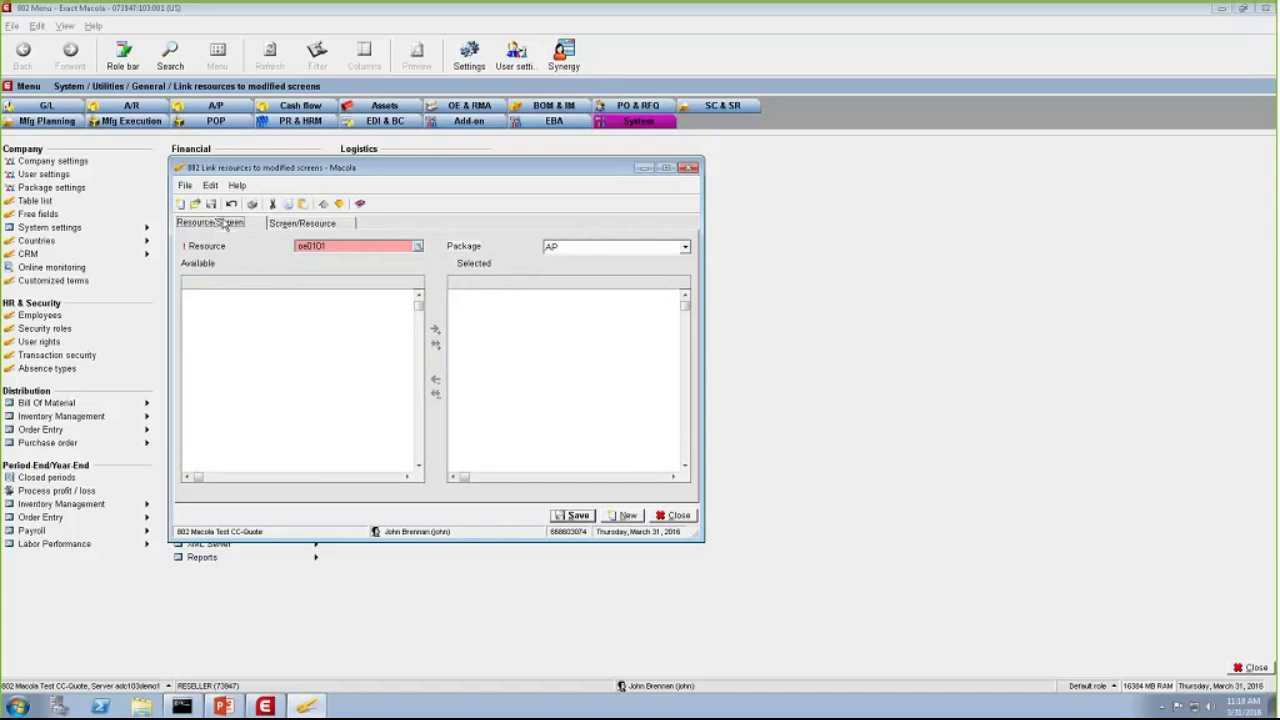
pyautogui.click(411, 250)
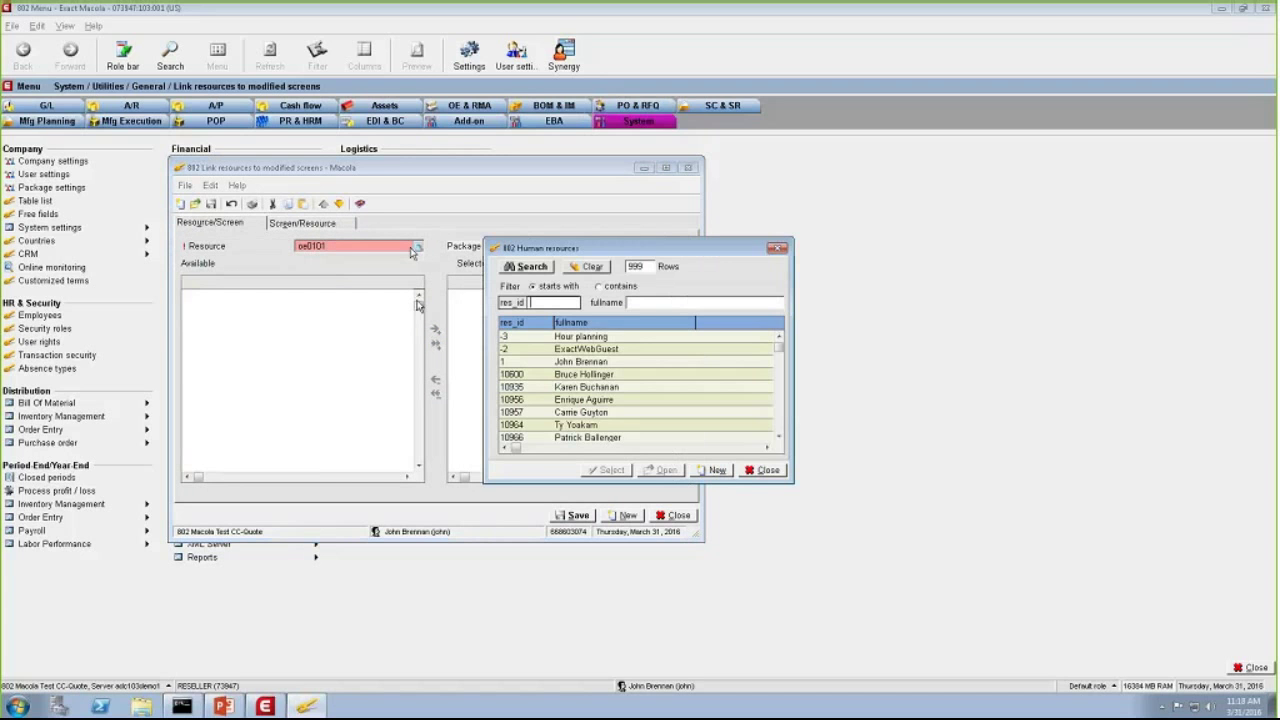
pyautogui.click(526, 362)
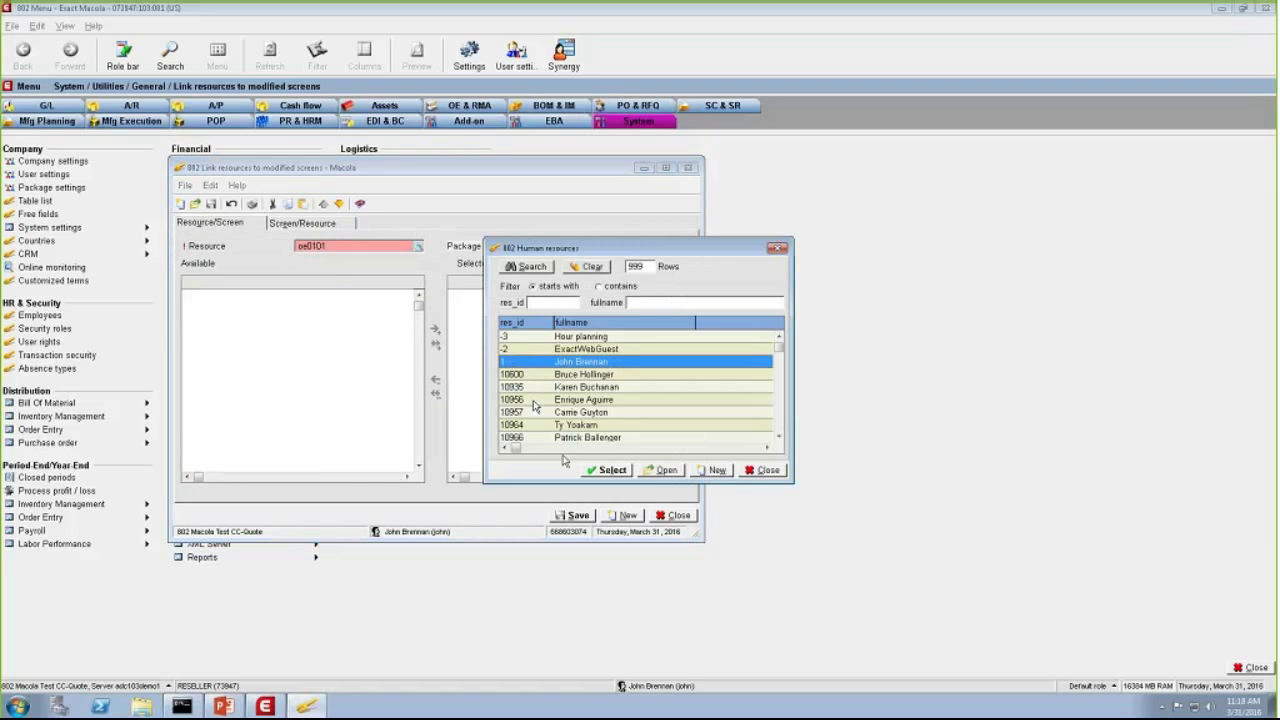
pyautogui.click(611, 470)
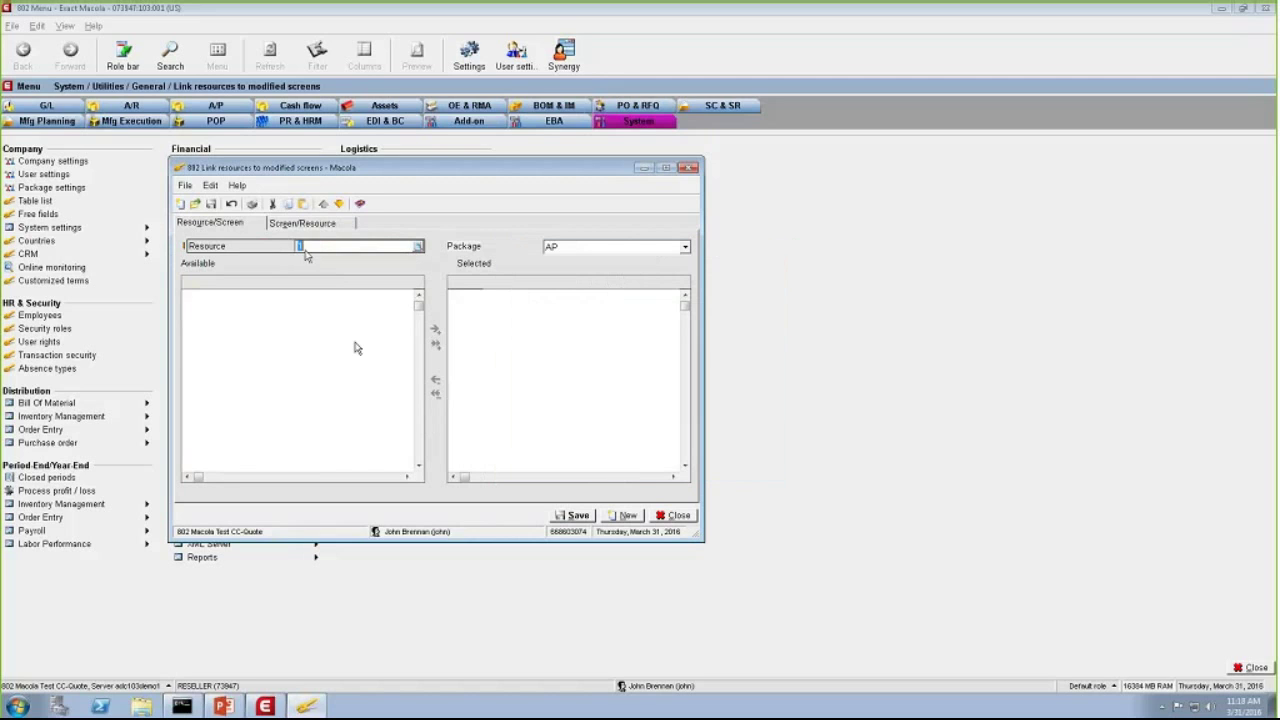
pyautogui.click(312, 225)
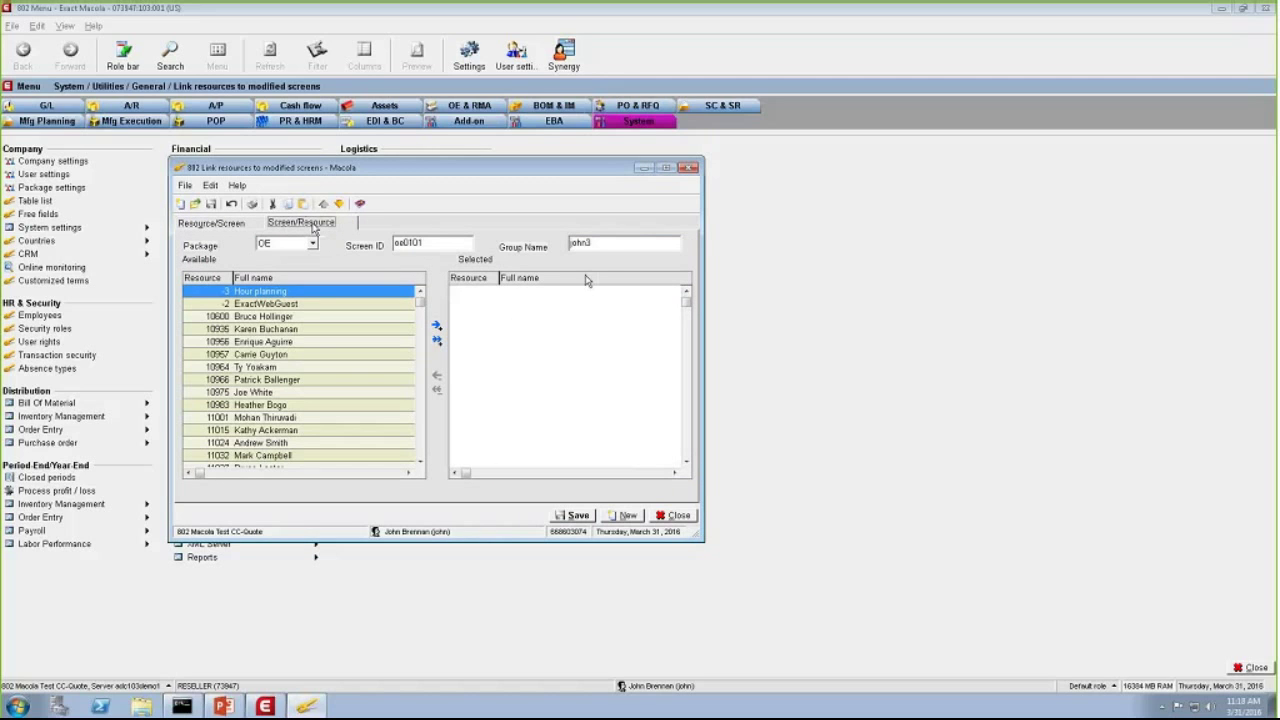
# - Set the group name for screen oe0101 back to the signed-in user's first name and close the resource link window
pyautogui.click(601, 243)
pyautogui.write('john3')
pyautogui.press('BackSpace')
pyautogui.press('Tab')
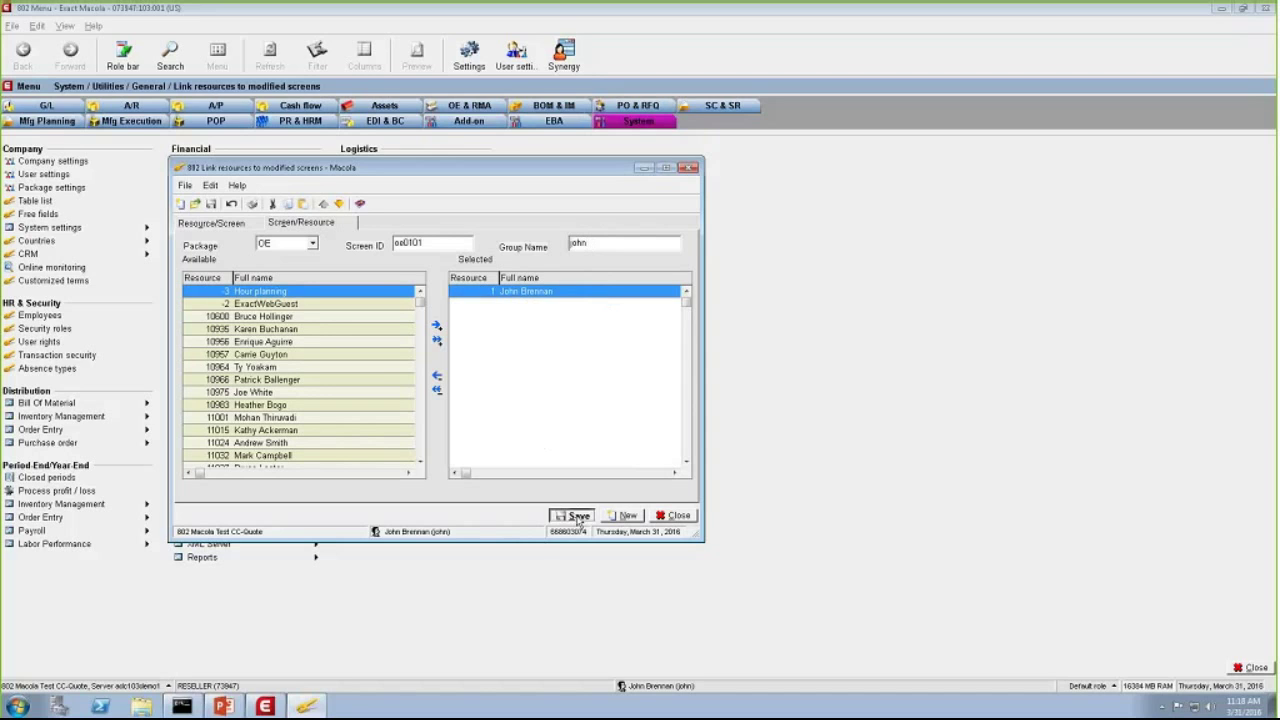
pyautogui.click(674, 516)
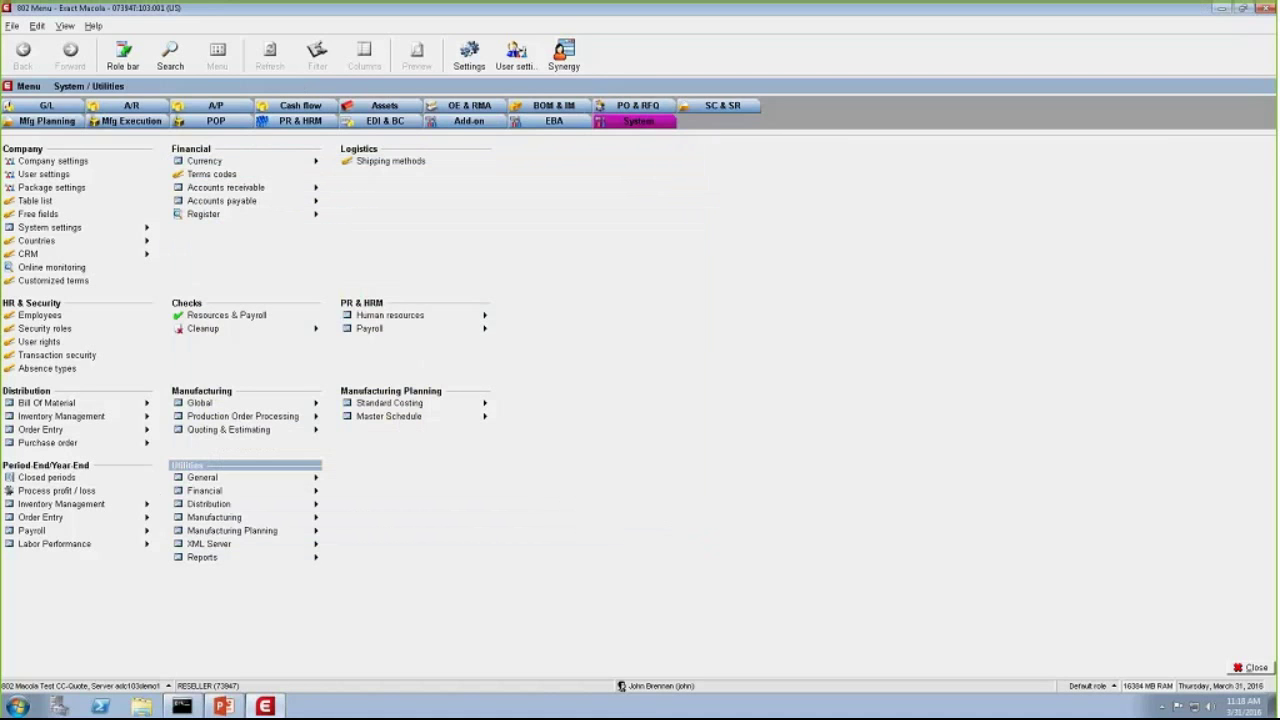
# - Open sales order entry, check which screen set group it uses, and close the order window
pyautogui.click(468, 105)
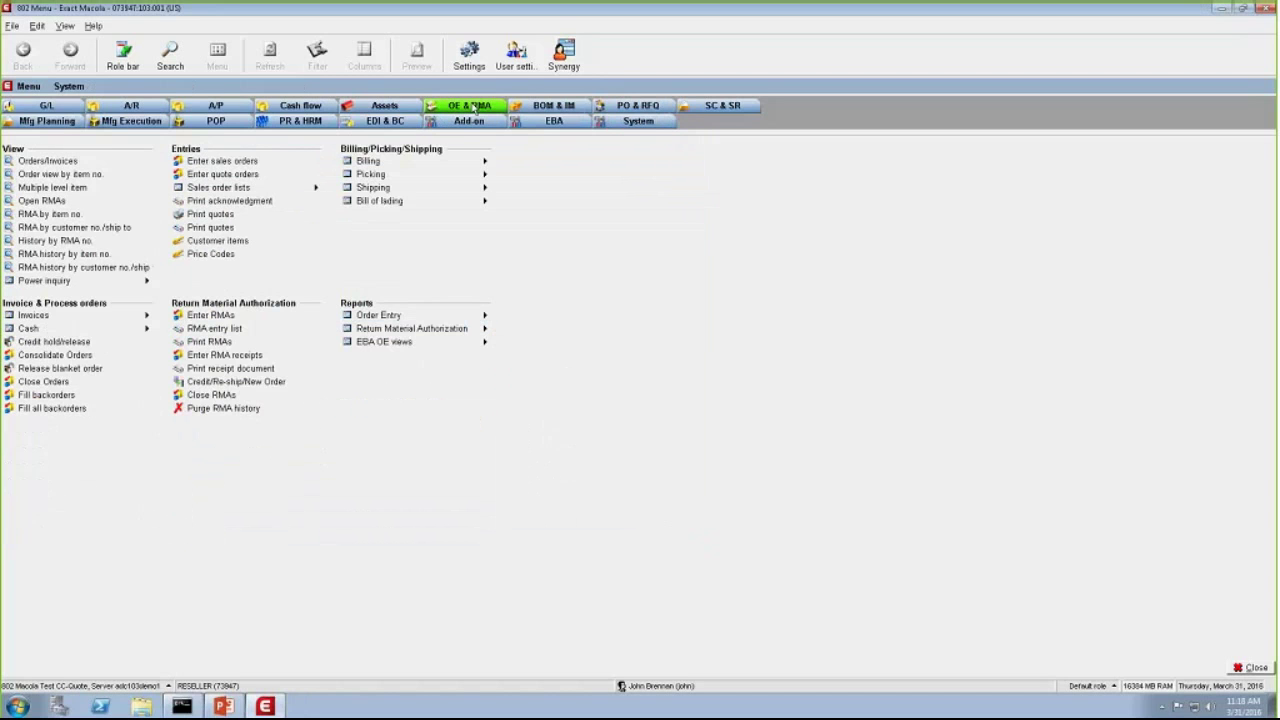
pyautogui.click(220, 160)
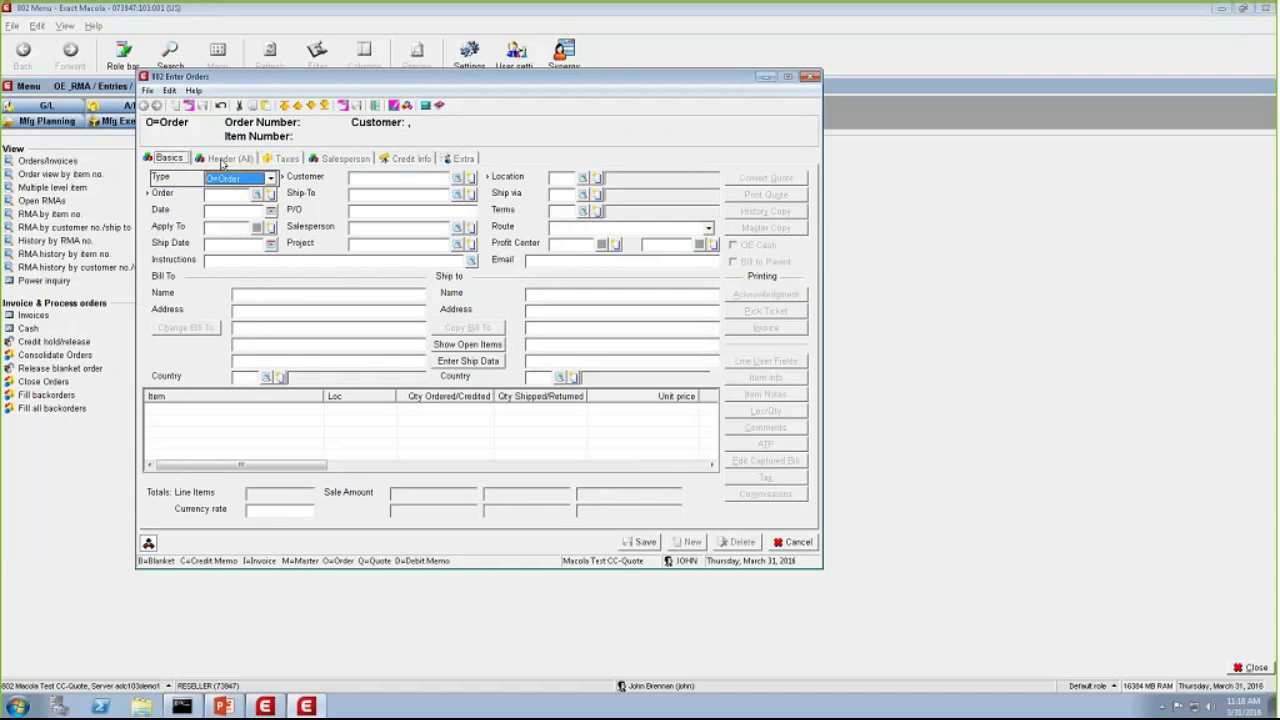
pyautogui.hotkey('ctrl', 'shift', 's')
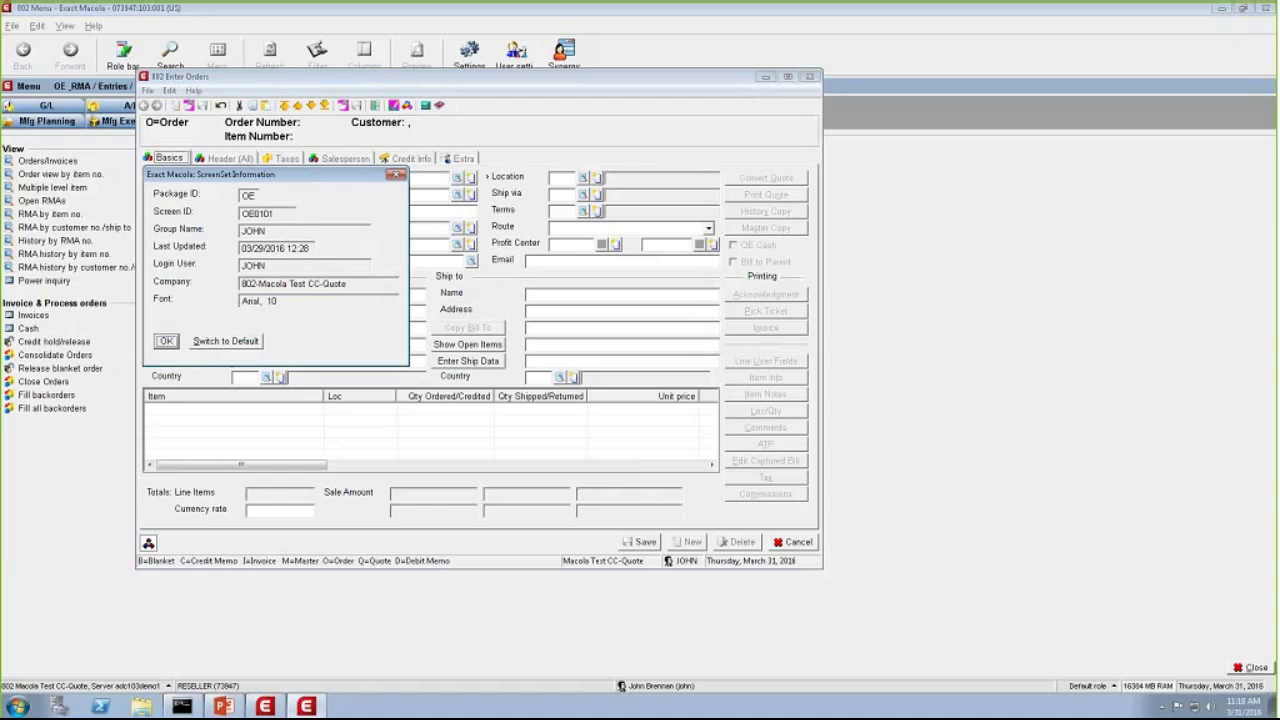
pyautogui.click(396, 174)
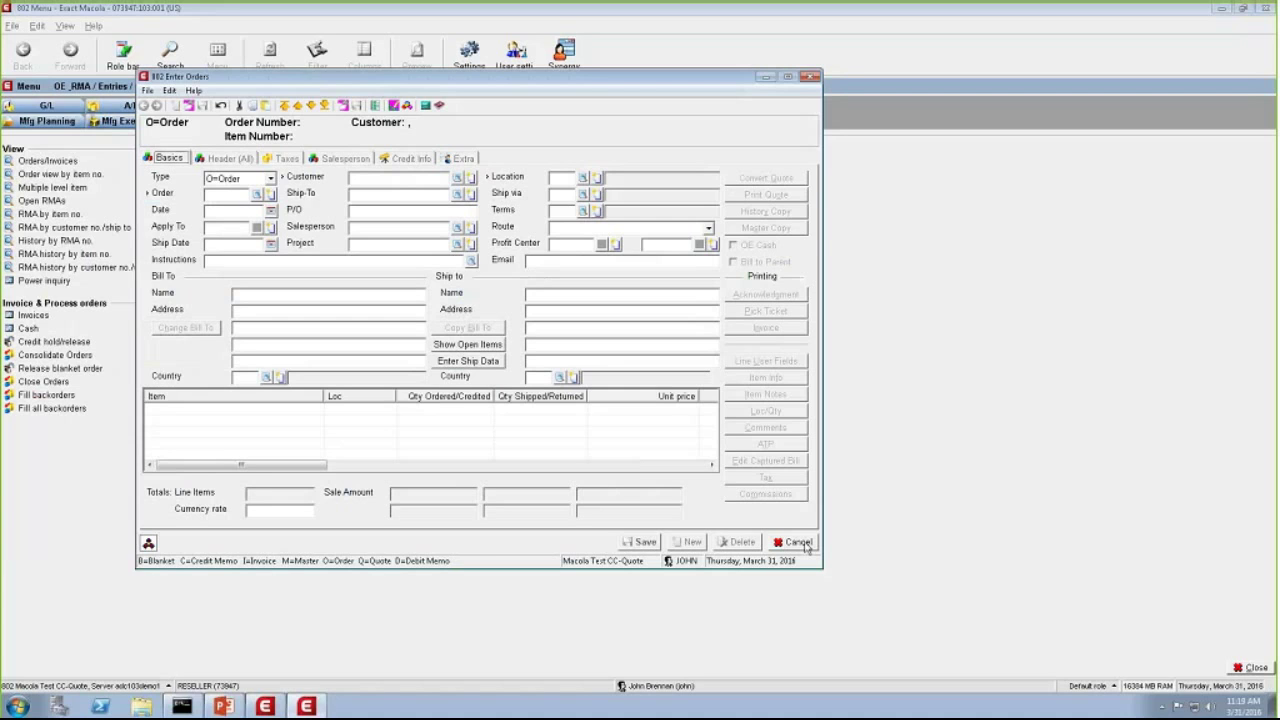
pyautogui.click(814, 78)
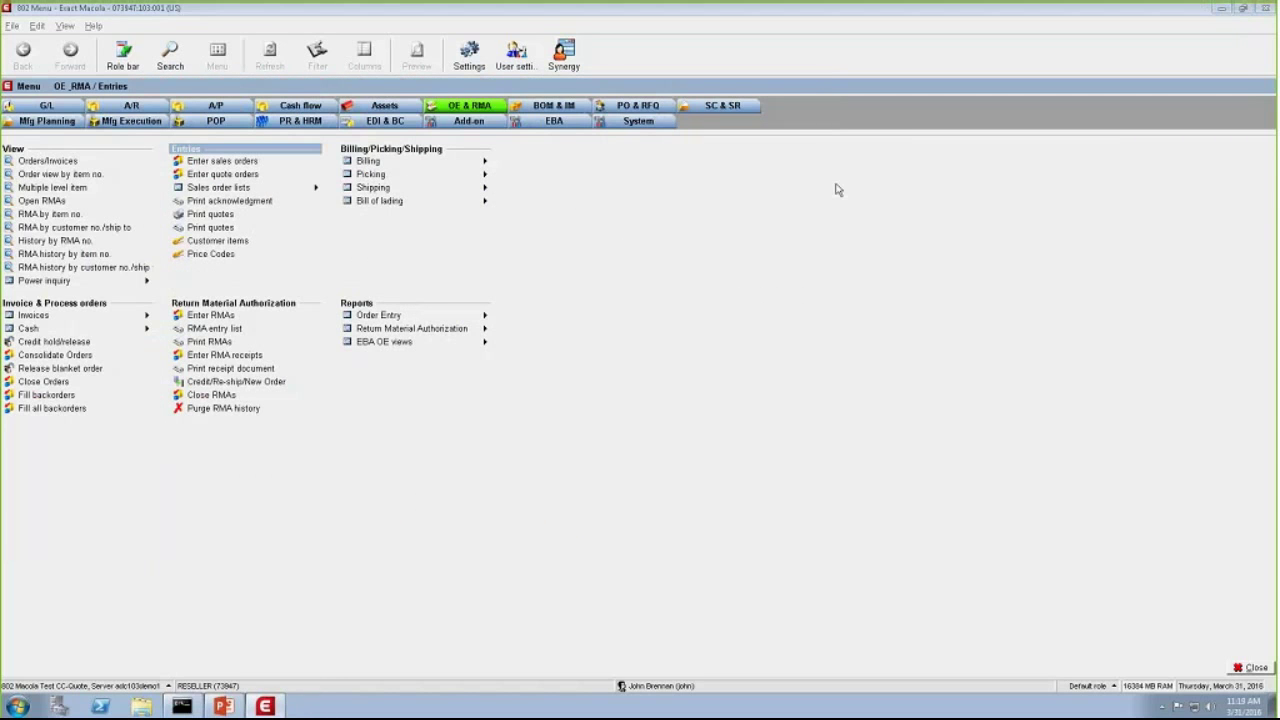
# - Switch to the PowerPoint slide show and advance to the Using Flexibility slide
pyautogui.hotkey('alt', 'Tab')
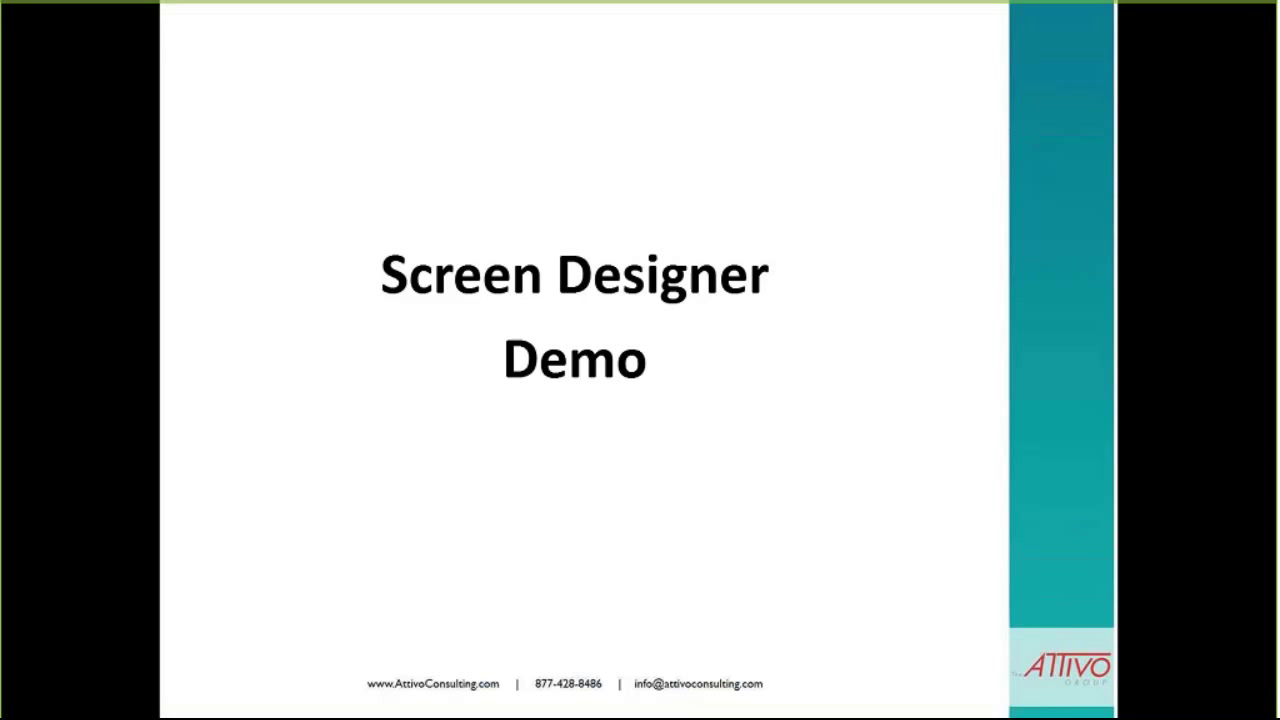
pyautogui.press('Right')
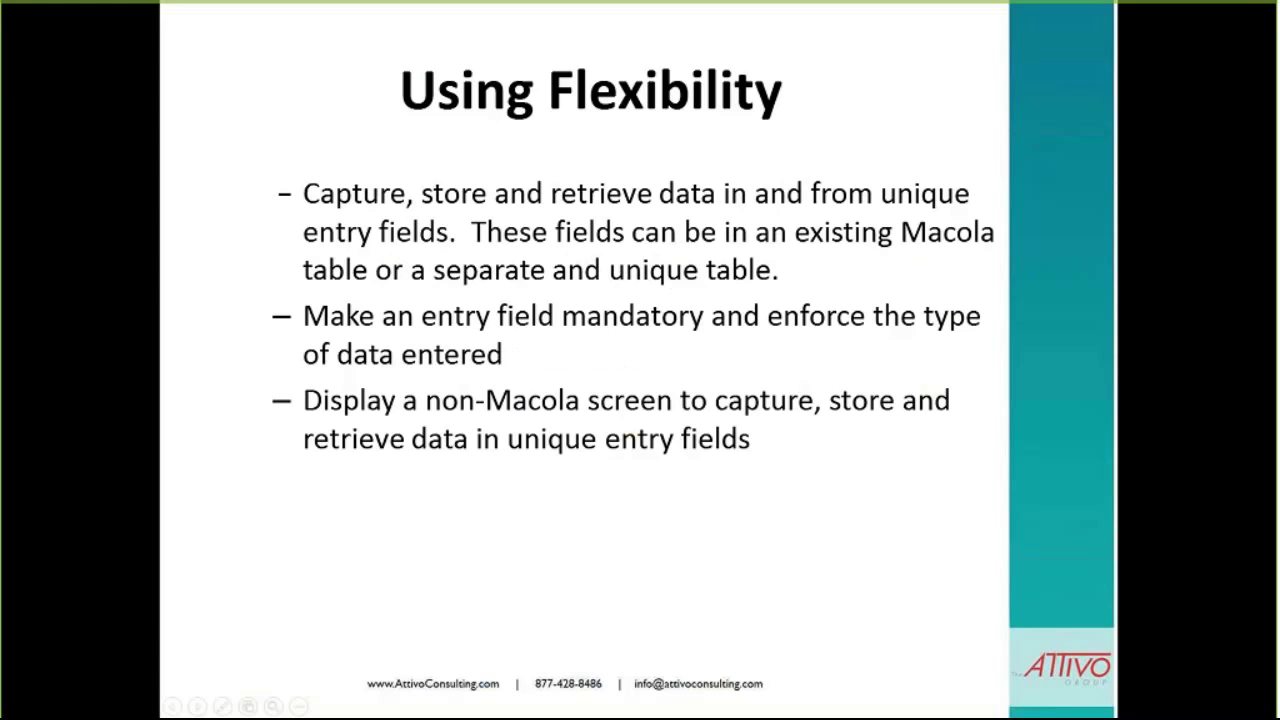
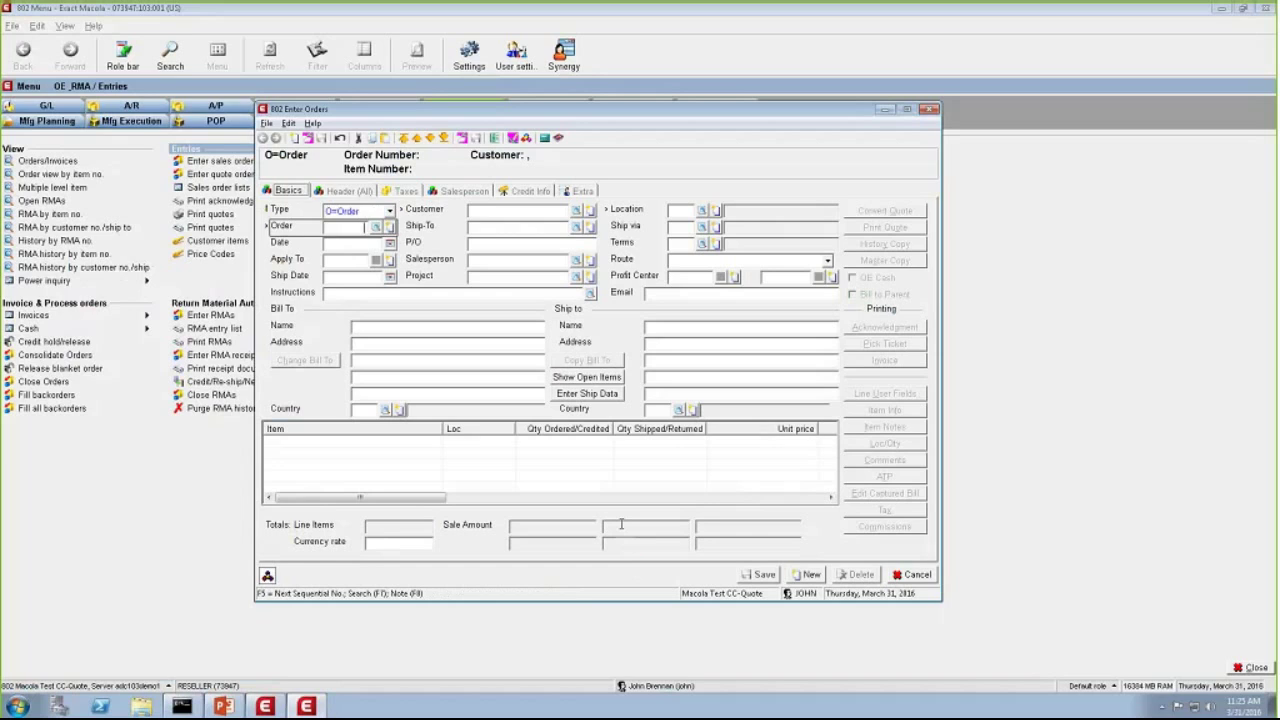
# - Start a new sales order for Outdoor Adventure Outlet with the default date and ship-to SAME
pyautogui.press('Return')
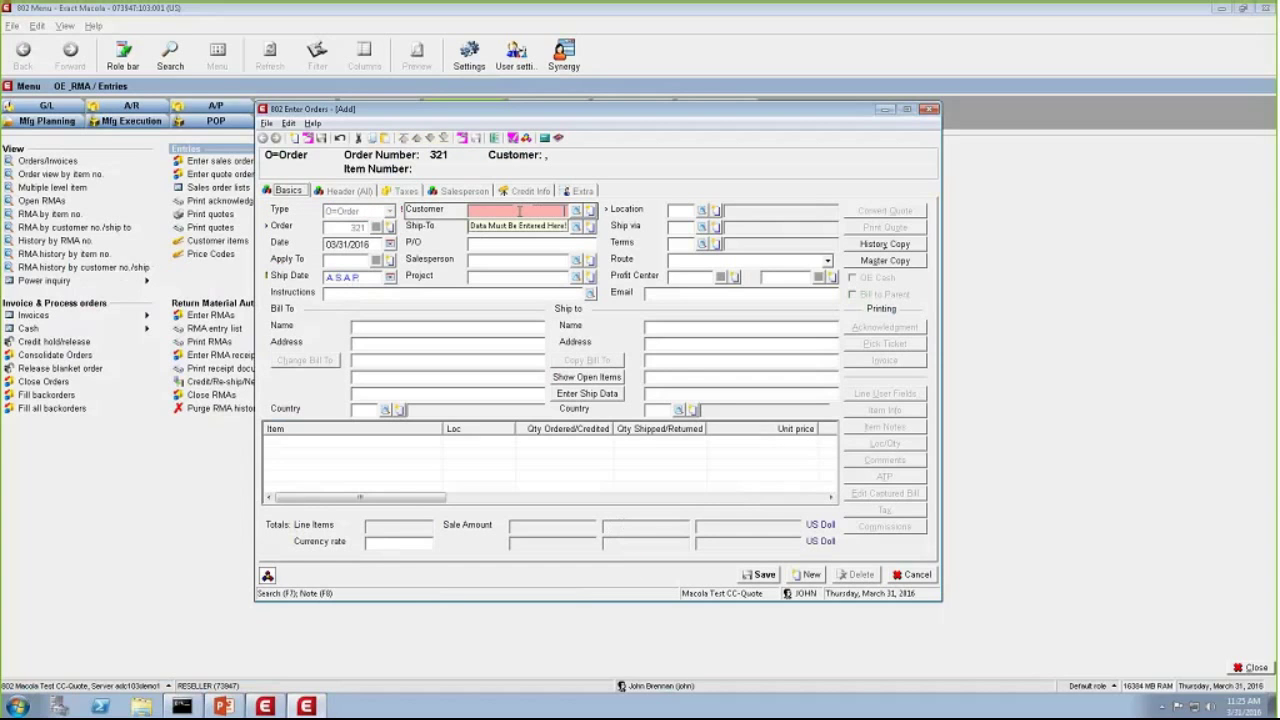
pyautogui.write('901')
pyautogui.press('Return')
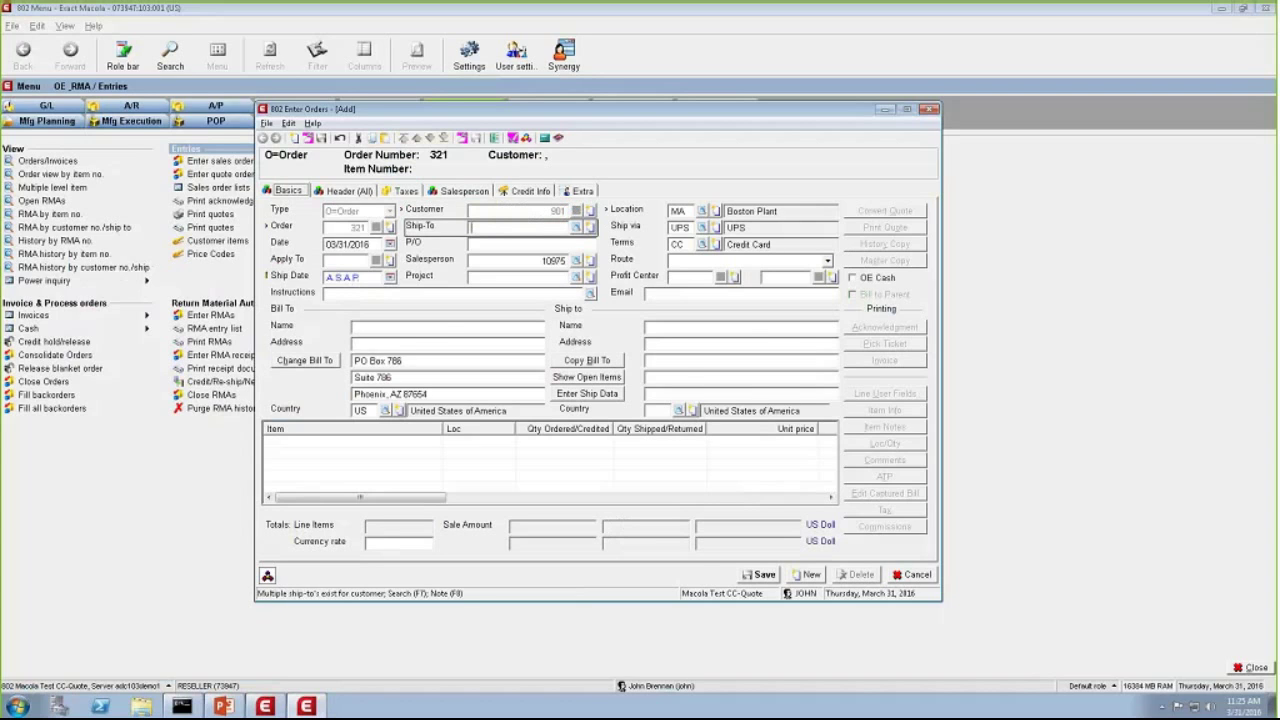
pyautogui.press('Return')
pyautogui.press('Return')
pyautogui.press('Return')
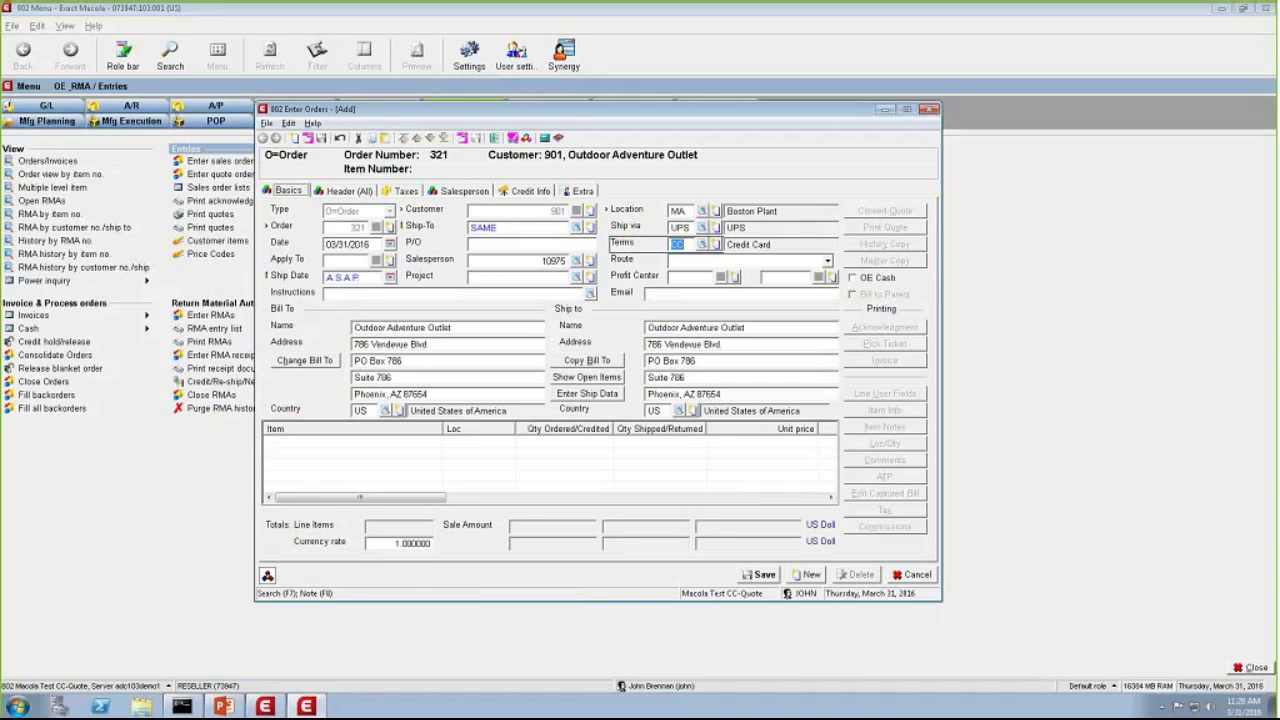
# - Try to save the order header with the route left blank
pyautogui.press('Tab')
pyautogui.click(455, 292)
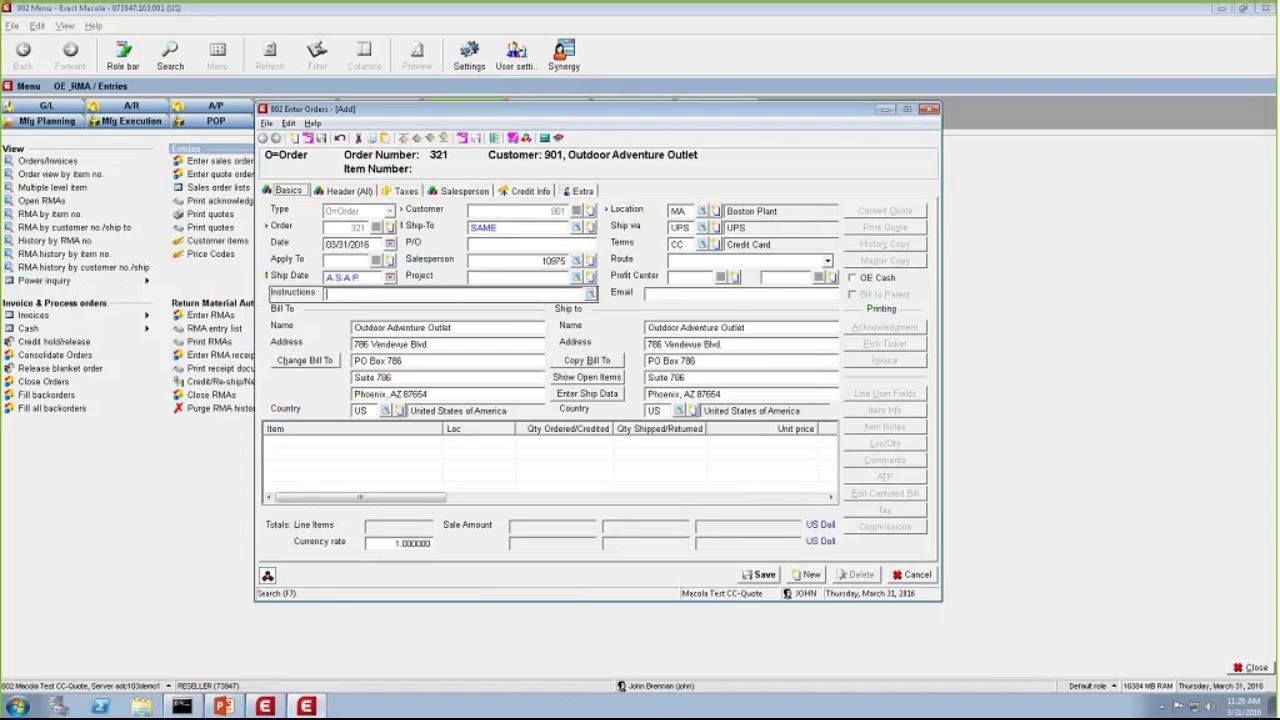
pyautogui.hotkey('ctrl', 's')
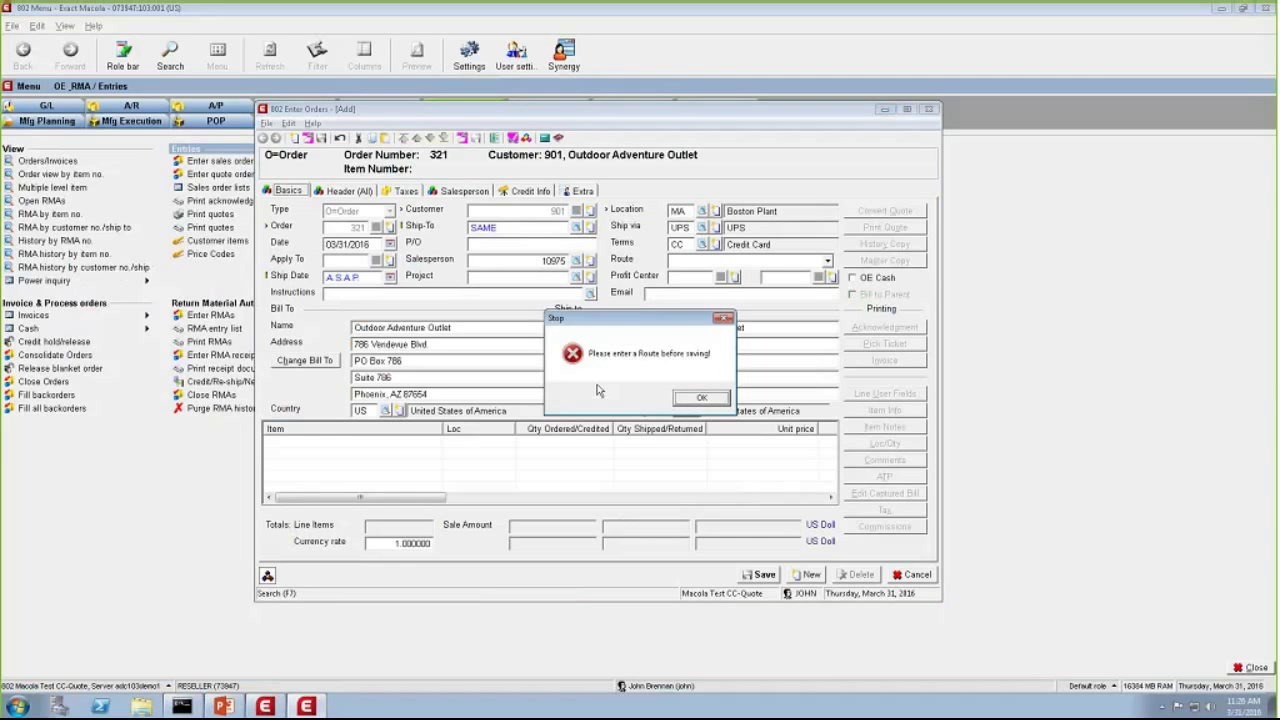
pyautogui.click(700, 398)
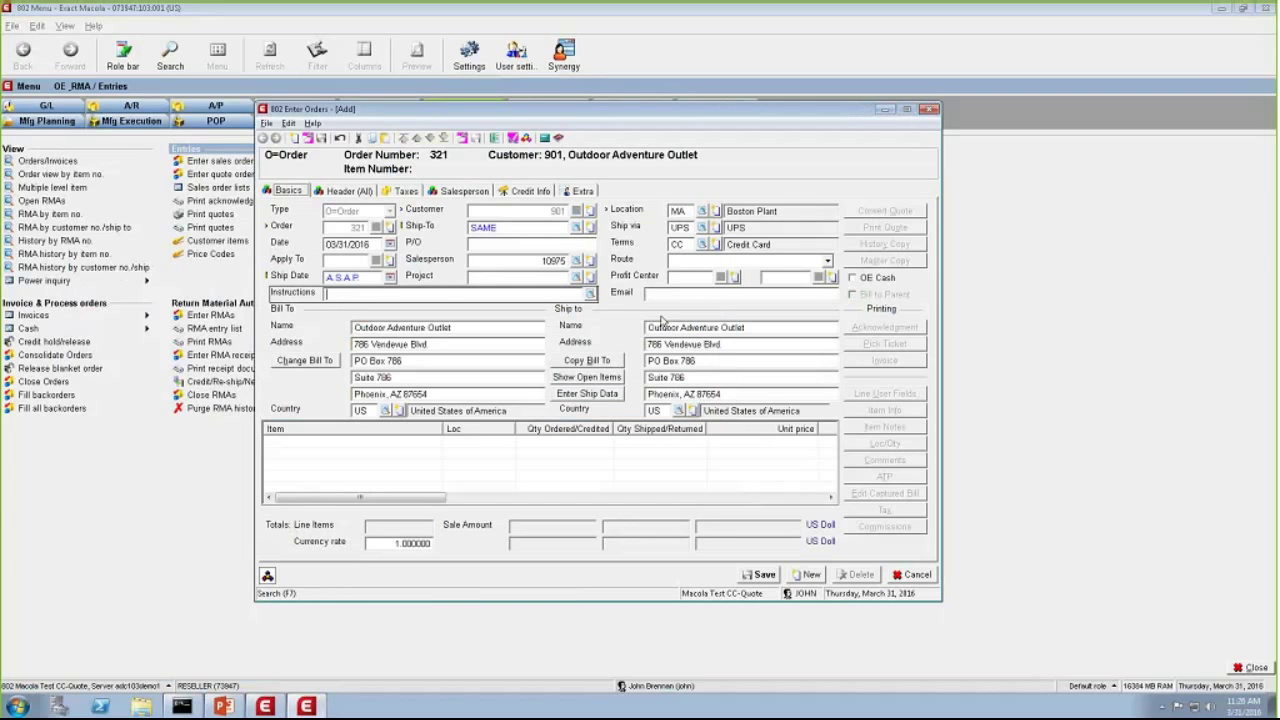
# - Set the order's route to 621 and enter a line for item BIKEAS with quantity 1
pyautogui.click(827, 261)
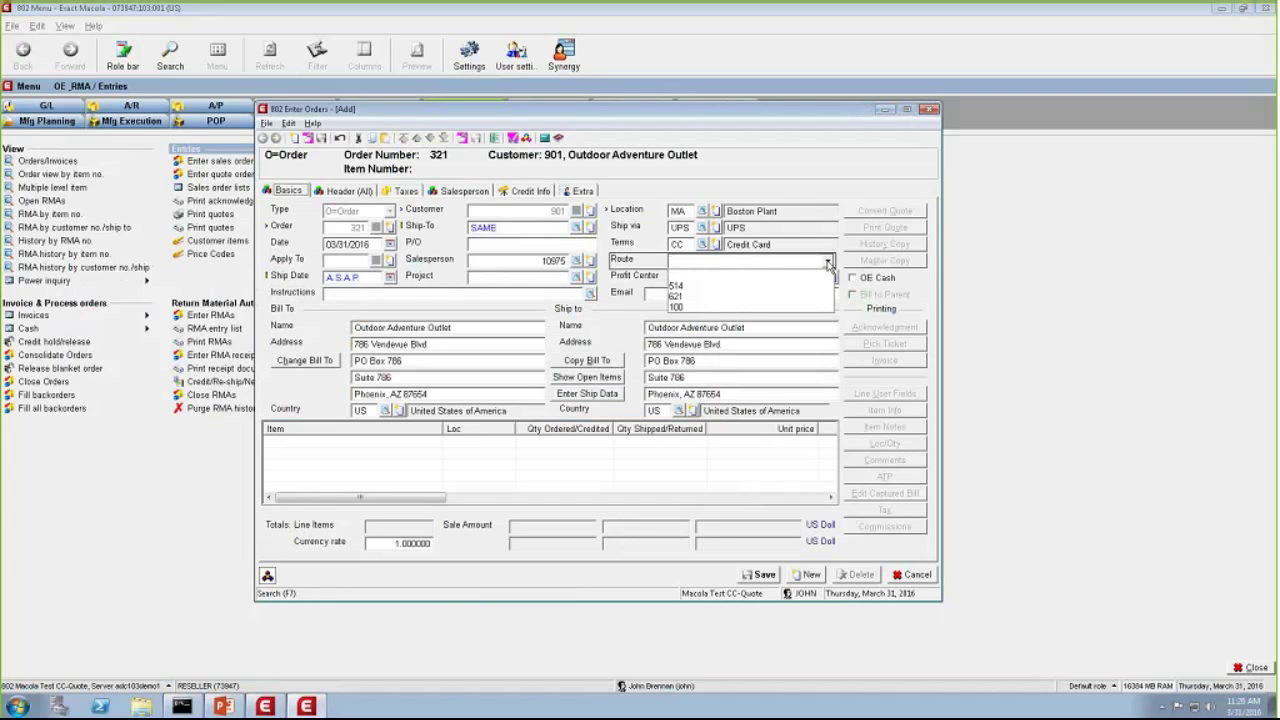
pyautogui.click(676, 295)
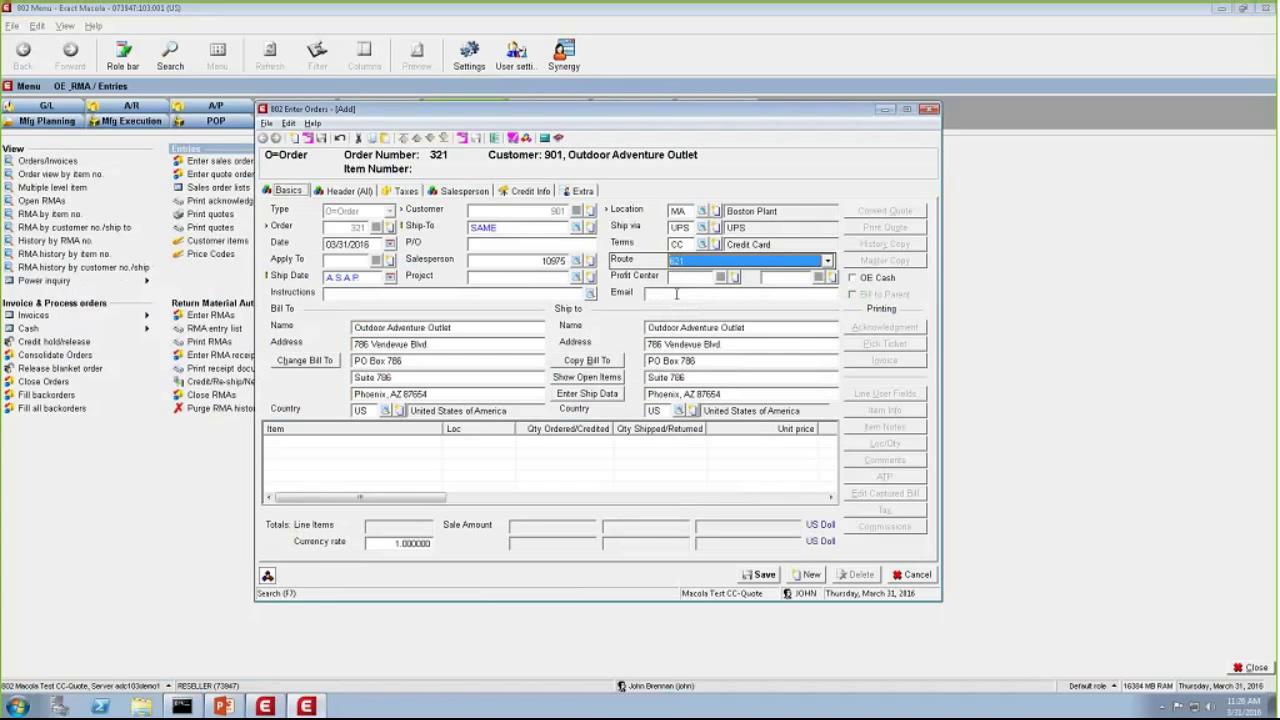
pyautogui.press('Tab')
pyautogui.press('Tab')
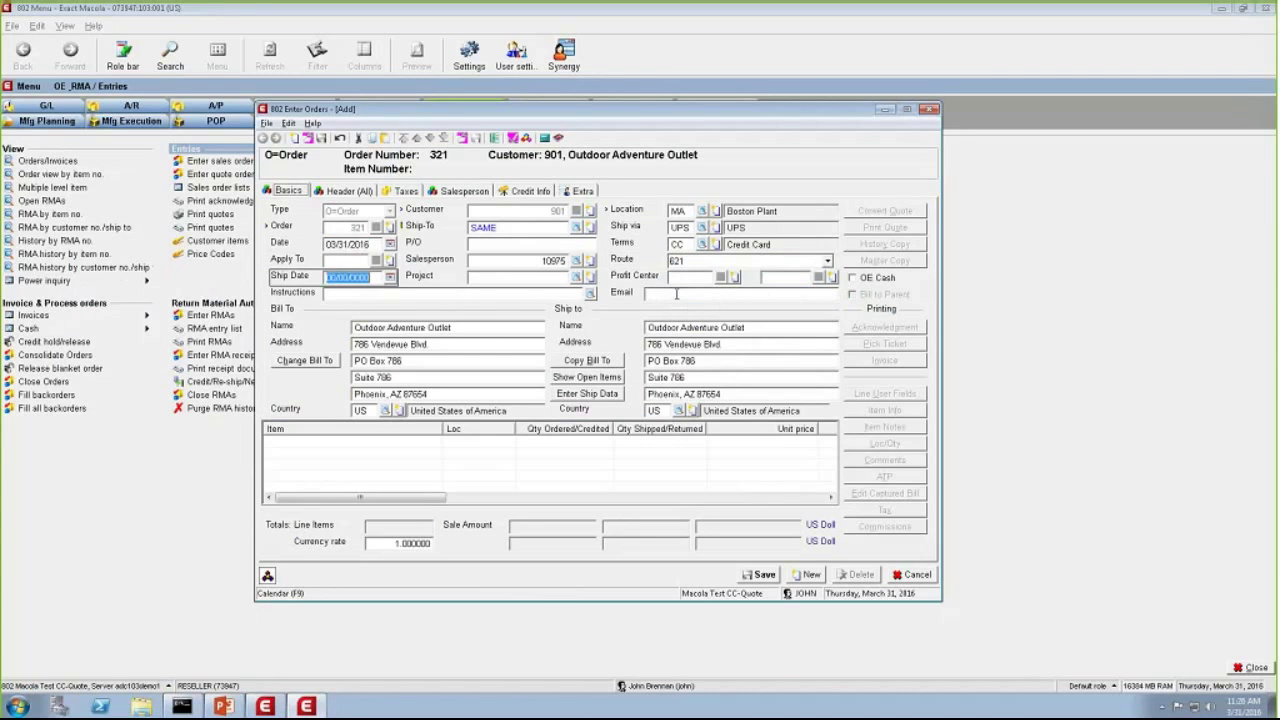
pyautogui.press('Tab')
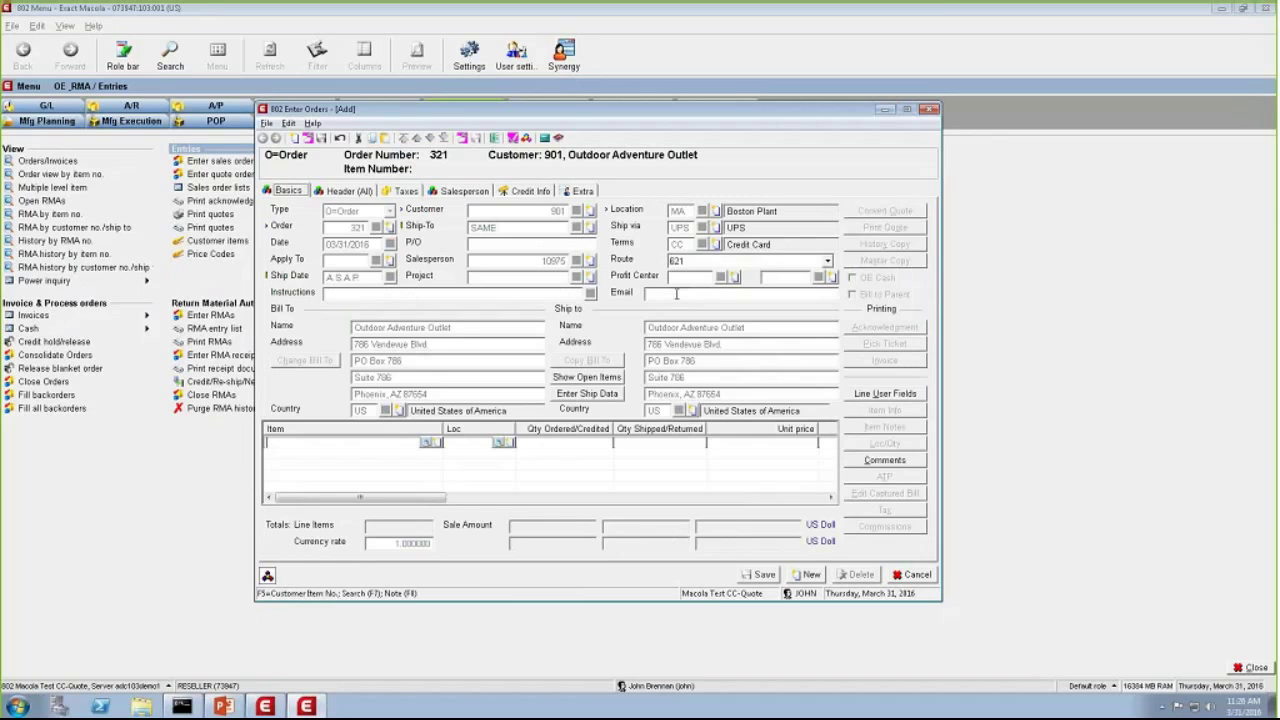
pyautogui.write('BIKEAS')
pyautogui.press('Tab')
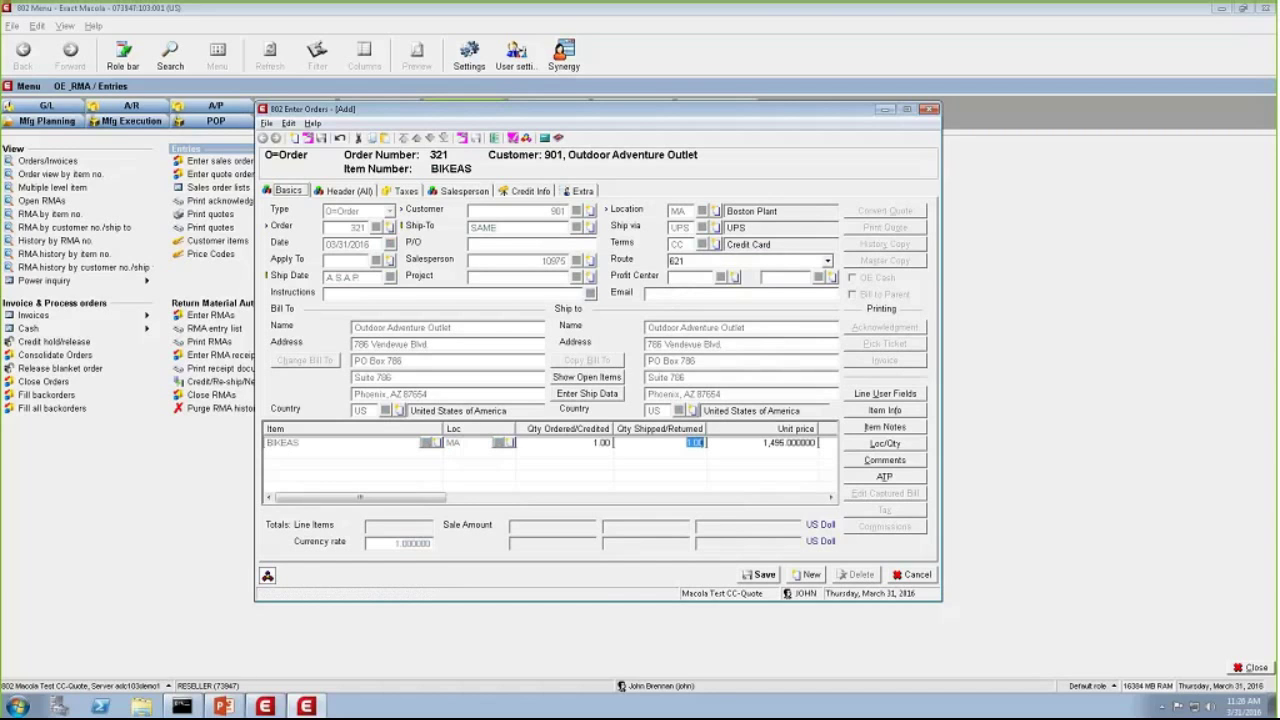
# - View the additional shipping data form and the customer's open items through the custom buttons, closing each
pyautogui.click(596, 396)
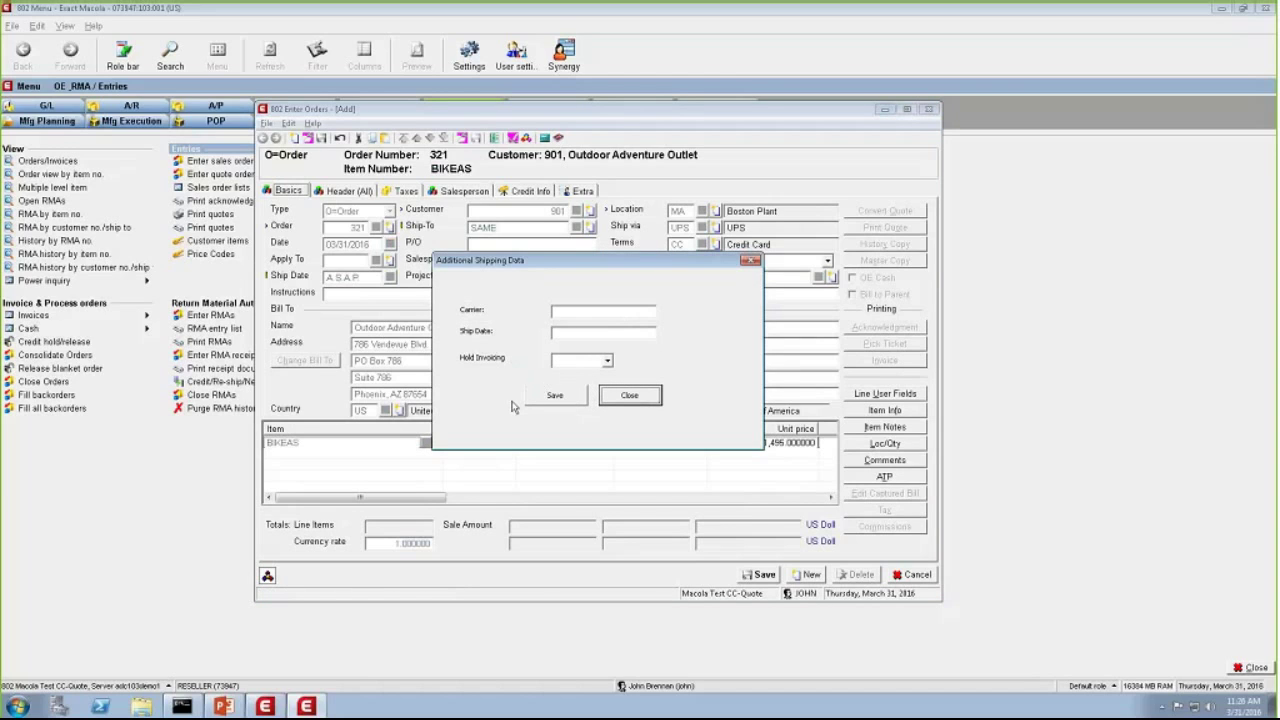
pyautogui.click(630, 396)
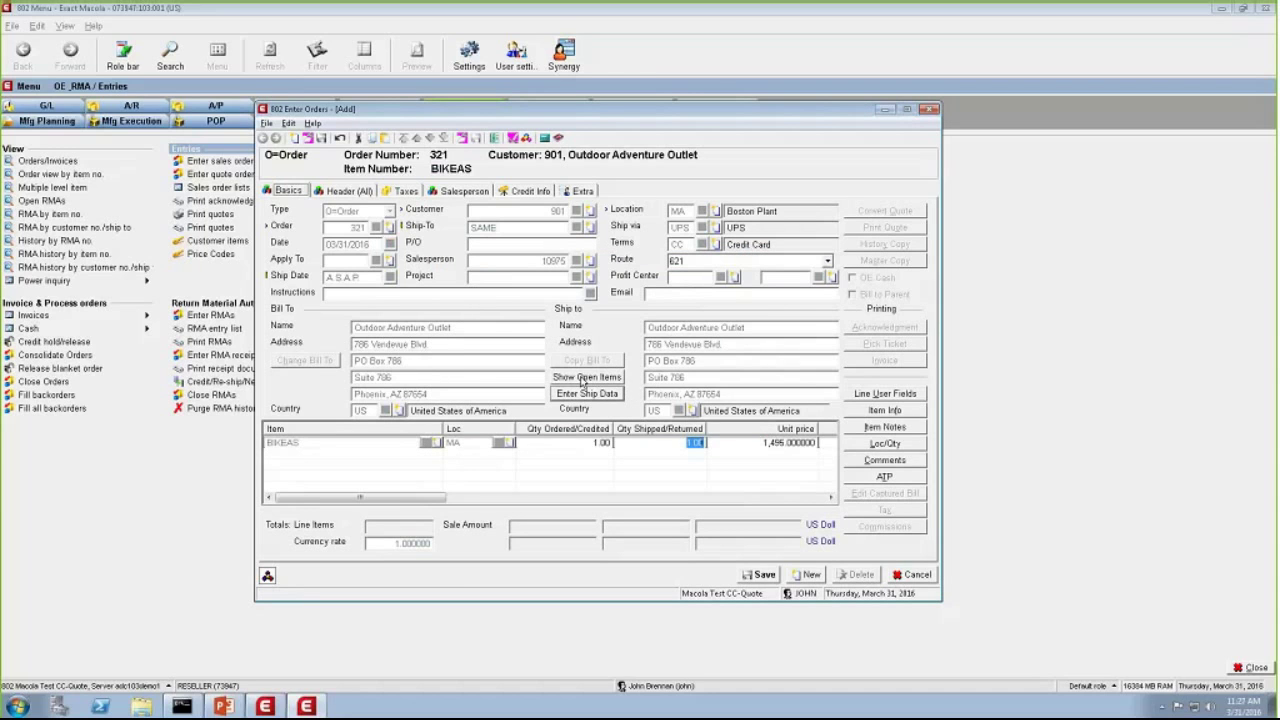
pyautogui.click(583, 380)
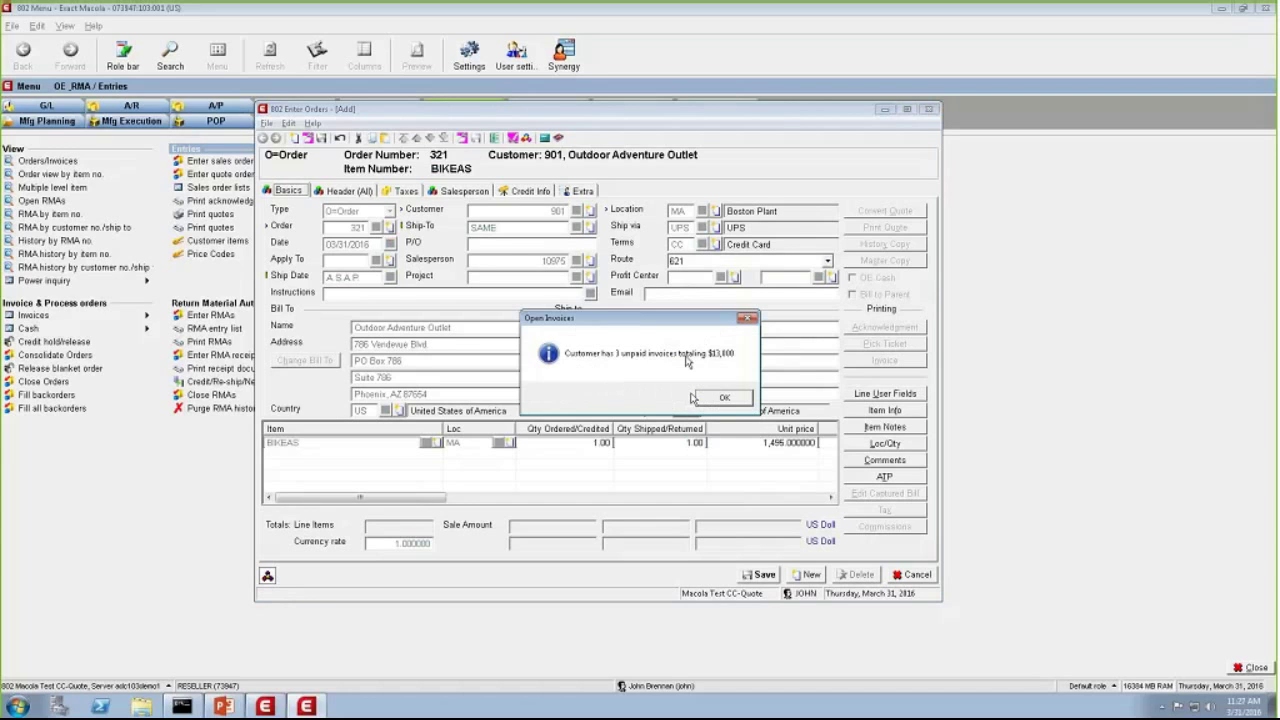
pyautogui.click(725, 399)
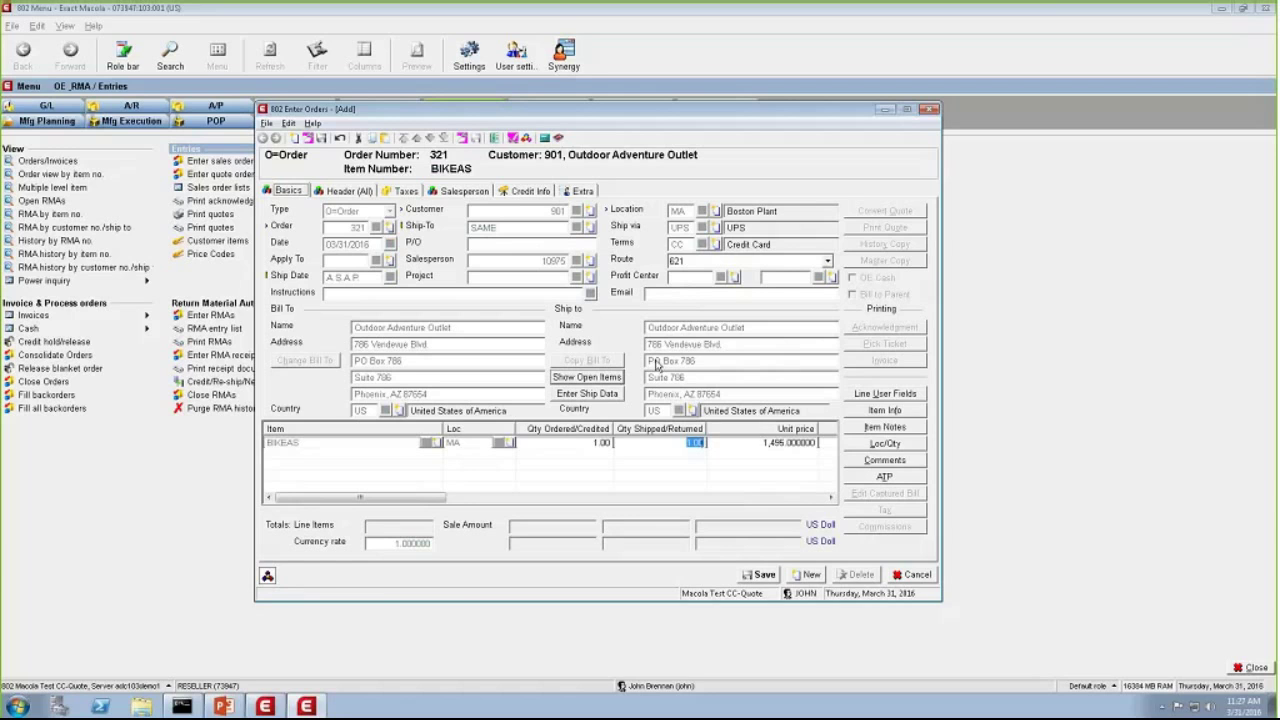
# - Complete the BIKEAS line with its default quantity and price and save the order
pyautogui.press('Tab')
pyautogui.press('Tab')
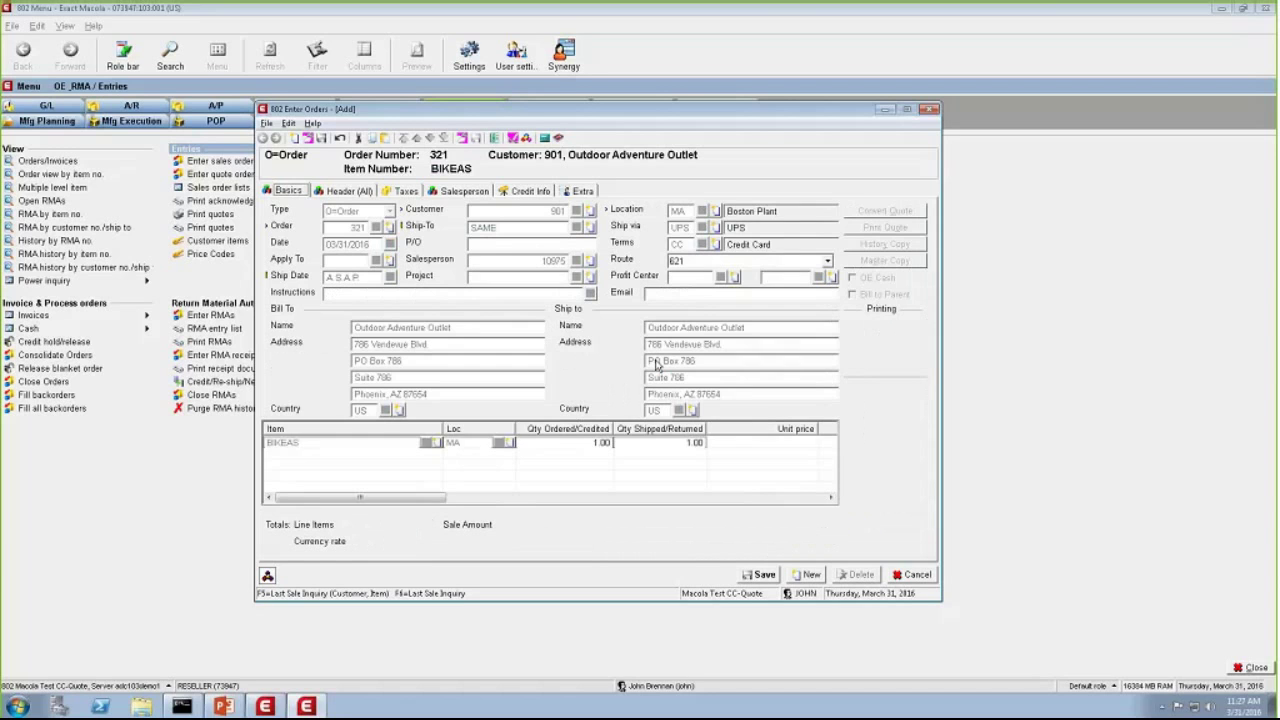
pyautogui.hotkey('alt', 's')
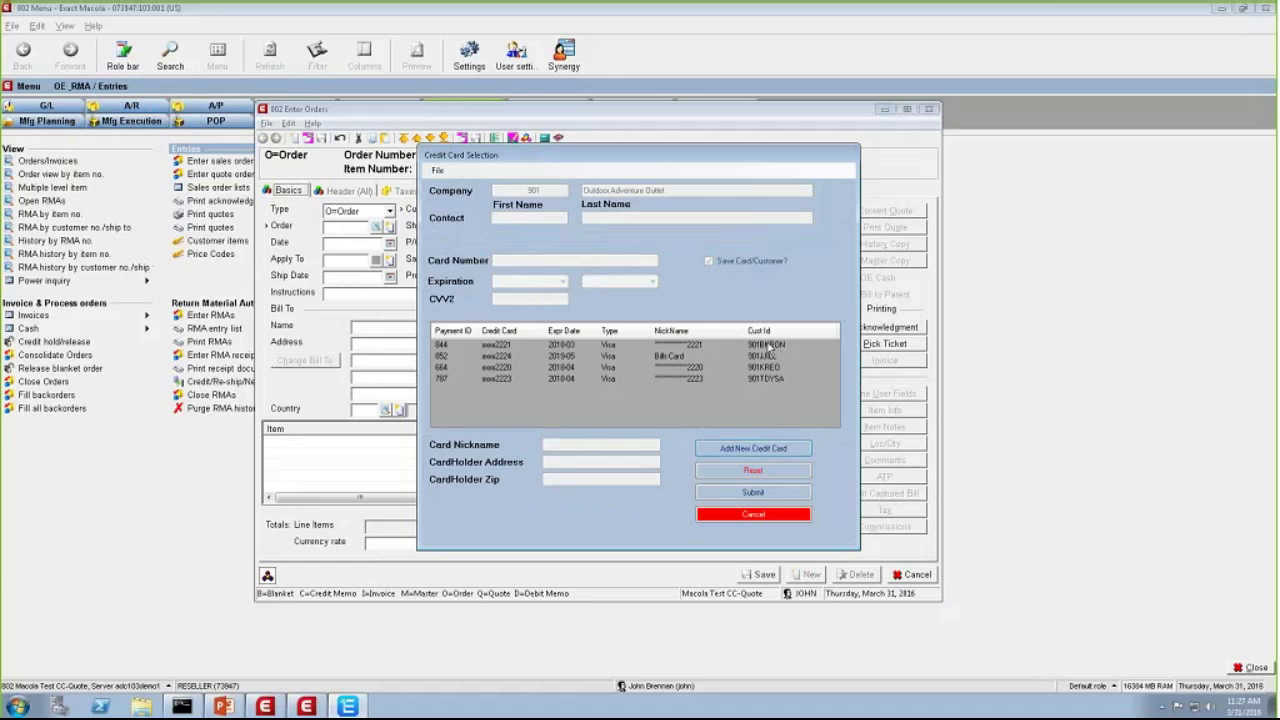
# - Choose the customer's first stored Visa card for the order and pre-authorize the total amount
pyautogui.click(766, 347)
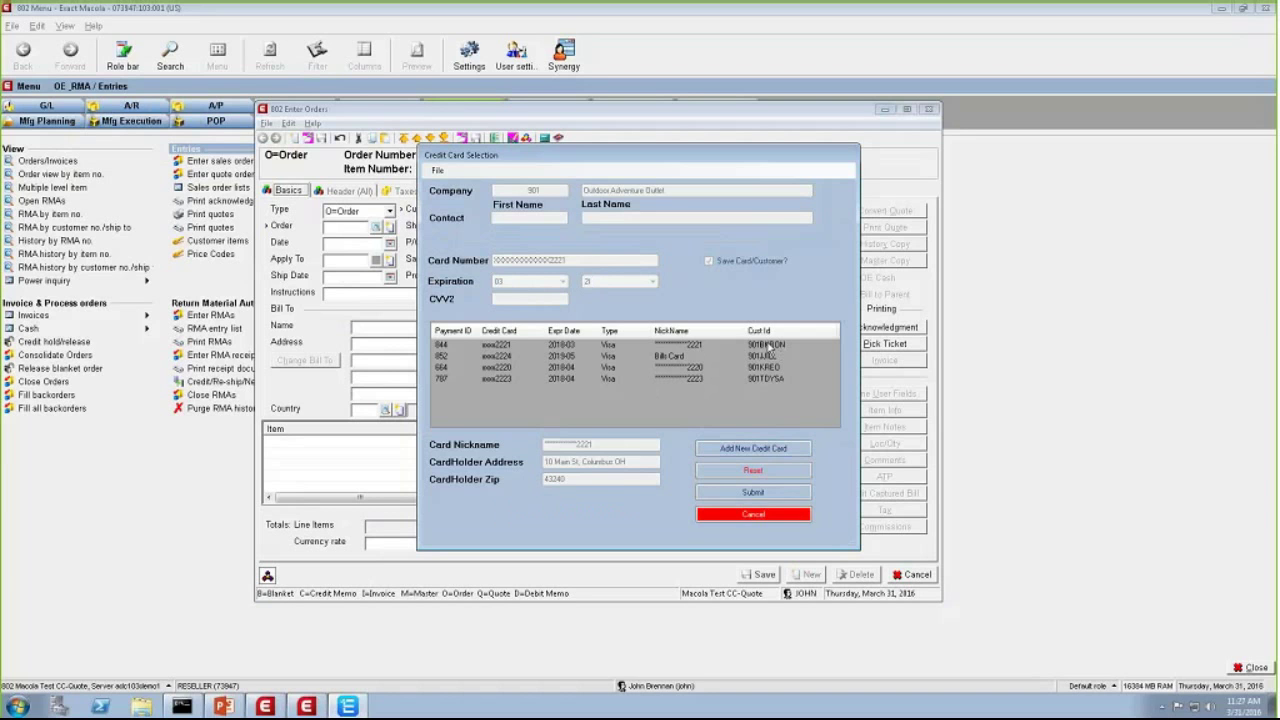
pyautogui.click(756, 492)
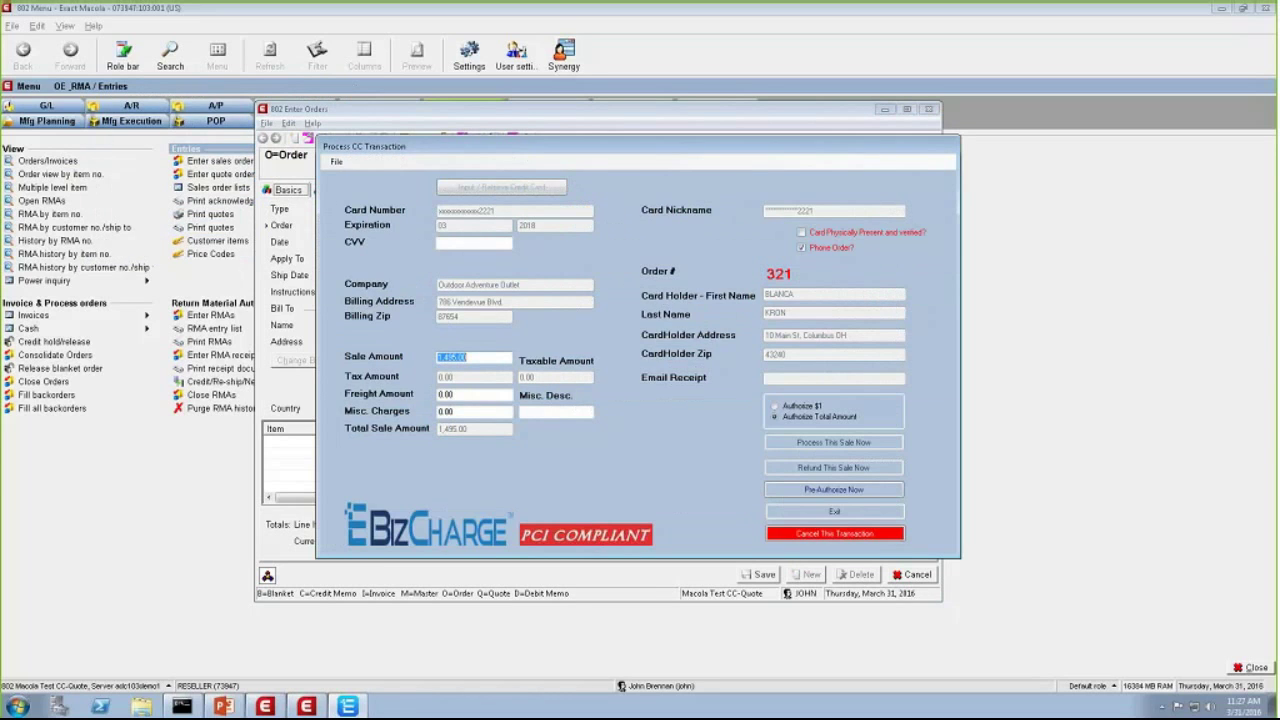
pyautogui.click(830, 489)
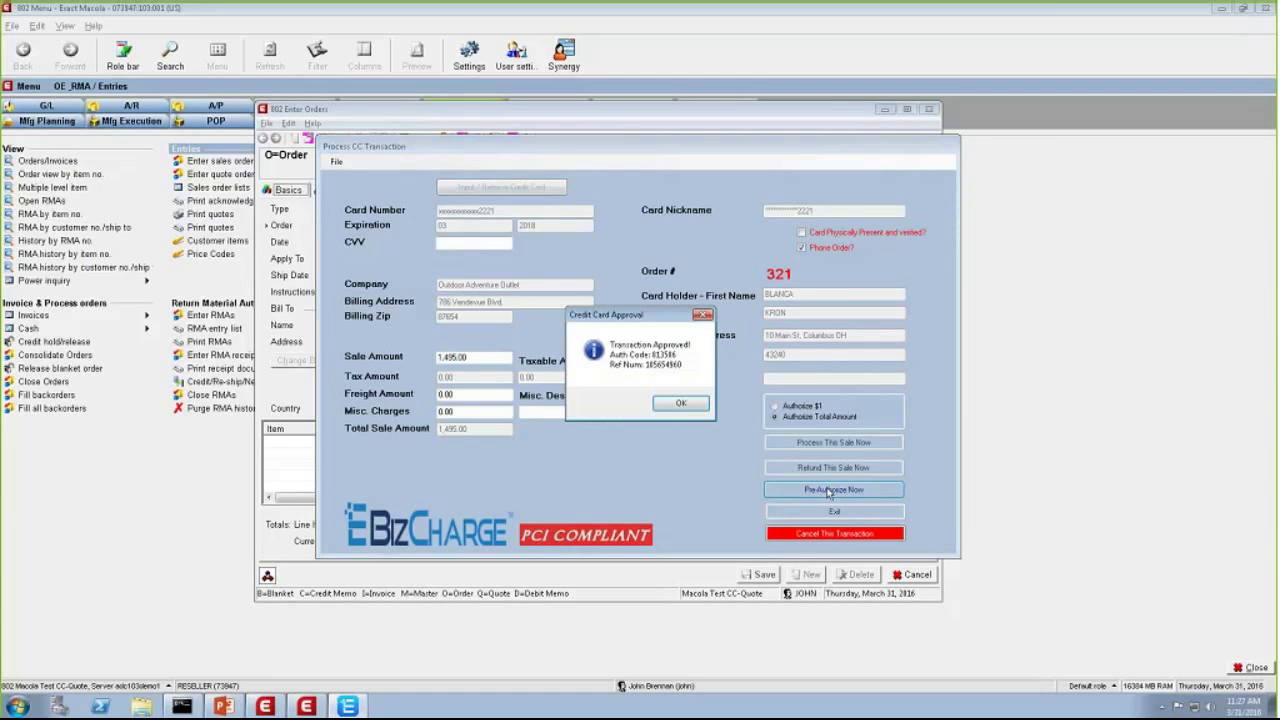
# - Acknowledge the card pre-authorization, leave sales order entry and open the selection of orders for billing
pyautogui.click(682, 404)
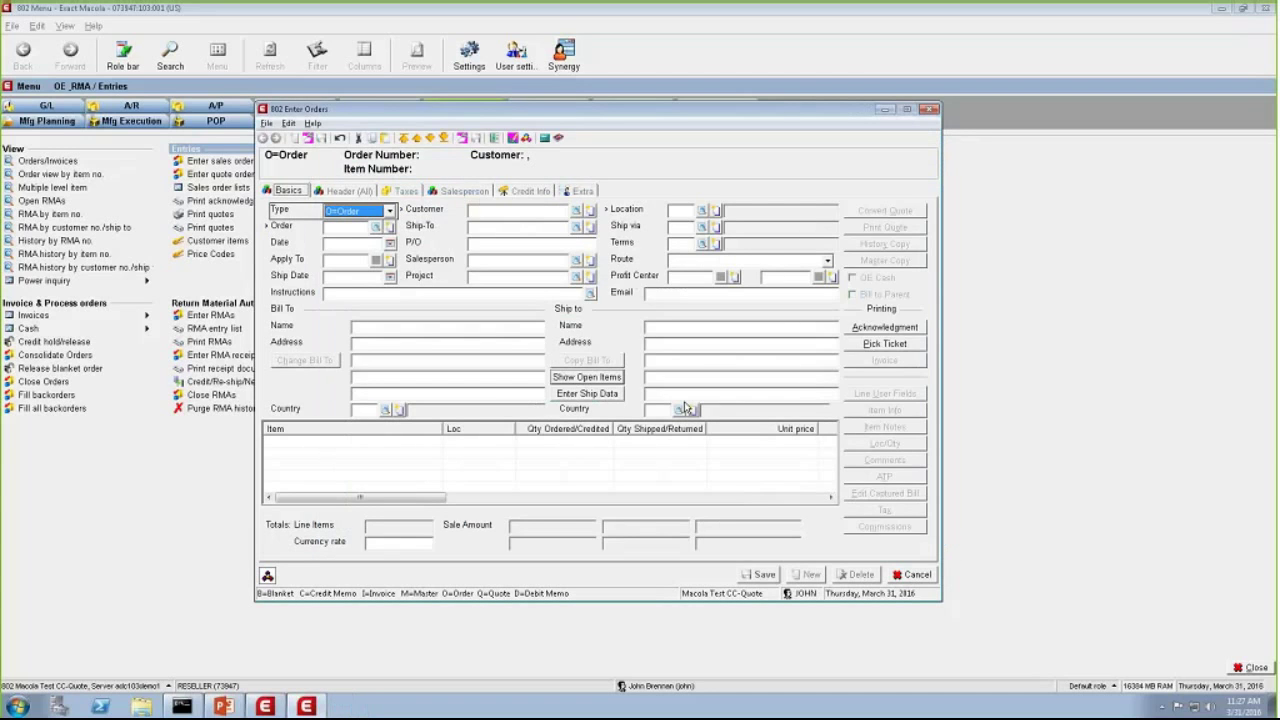
pyautogui.click(914, 580)
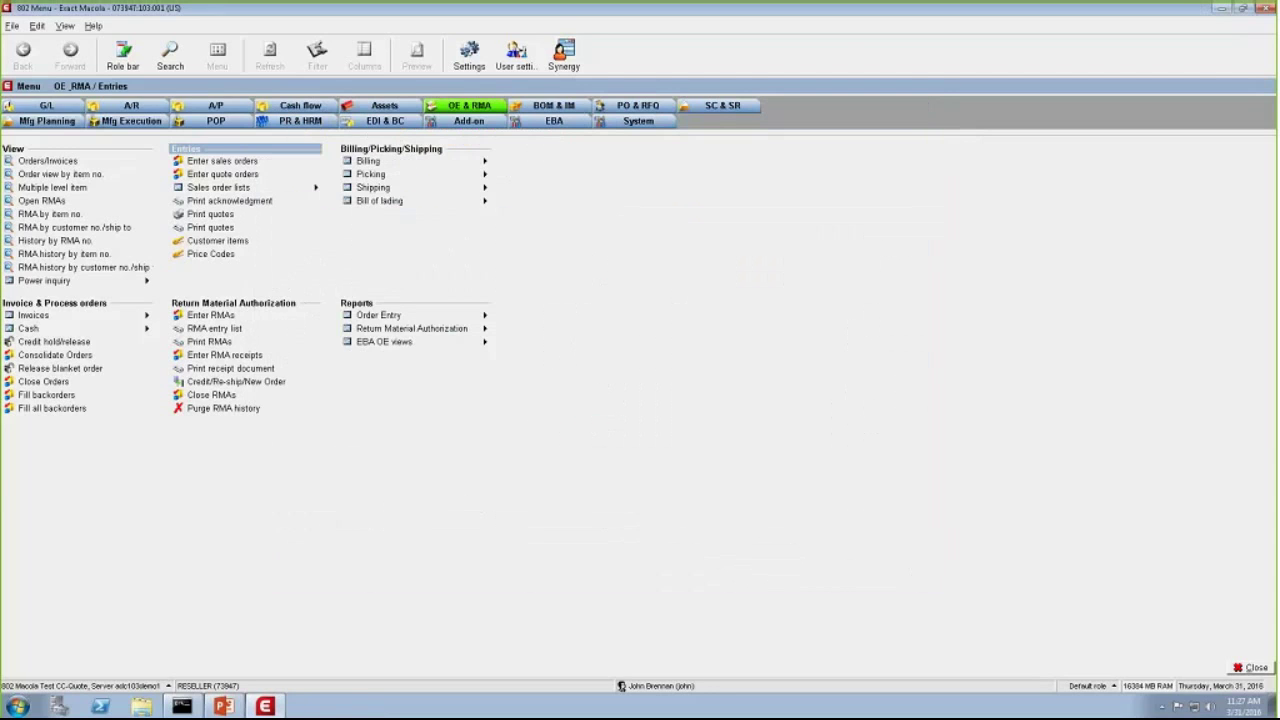
pyautogui.moveTo(392, 162)
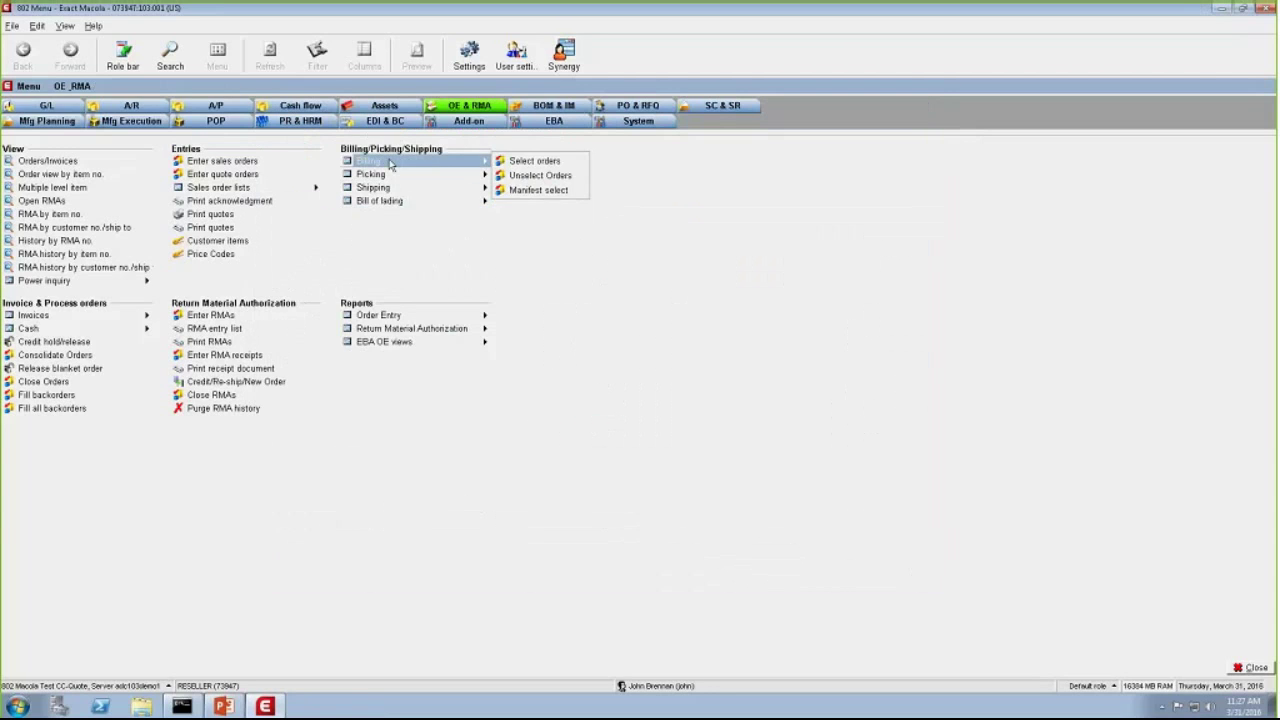
pyautogui.click(519, 163)
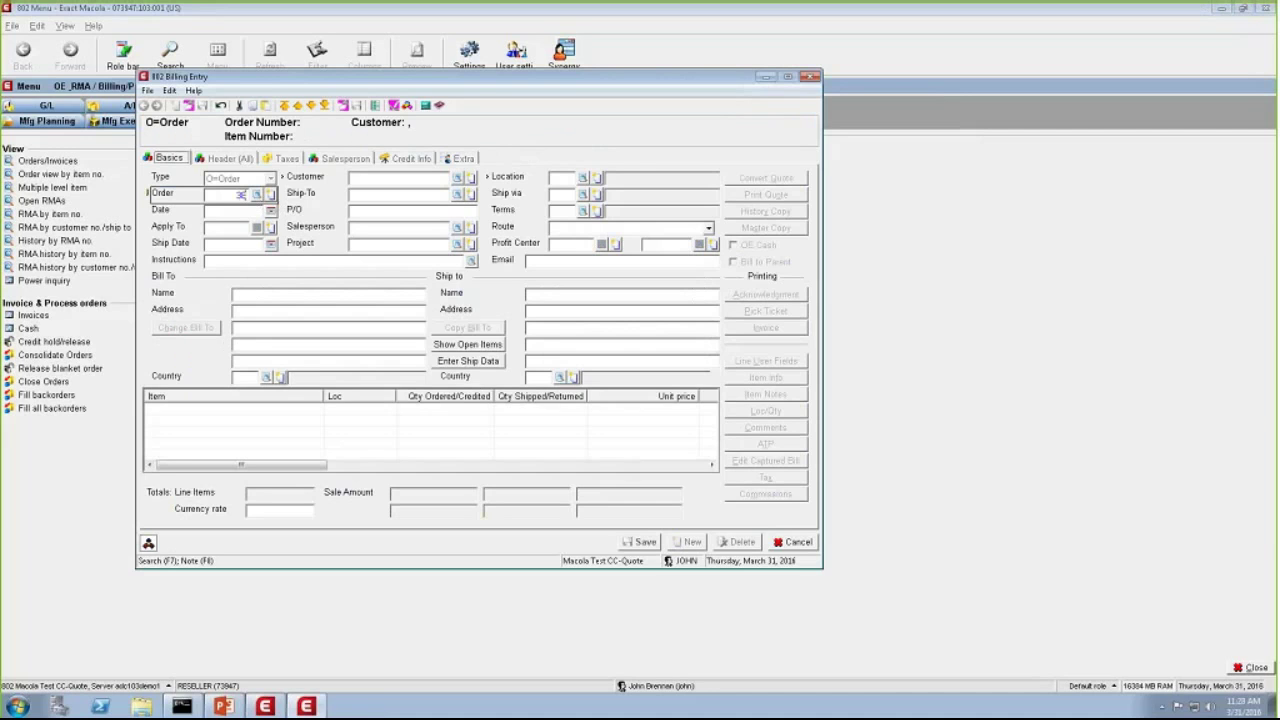
# - Try to load the pre-authorized order for billing by entering its order number directly
pyautogui.write('381')
pyautogui.press('Return')
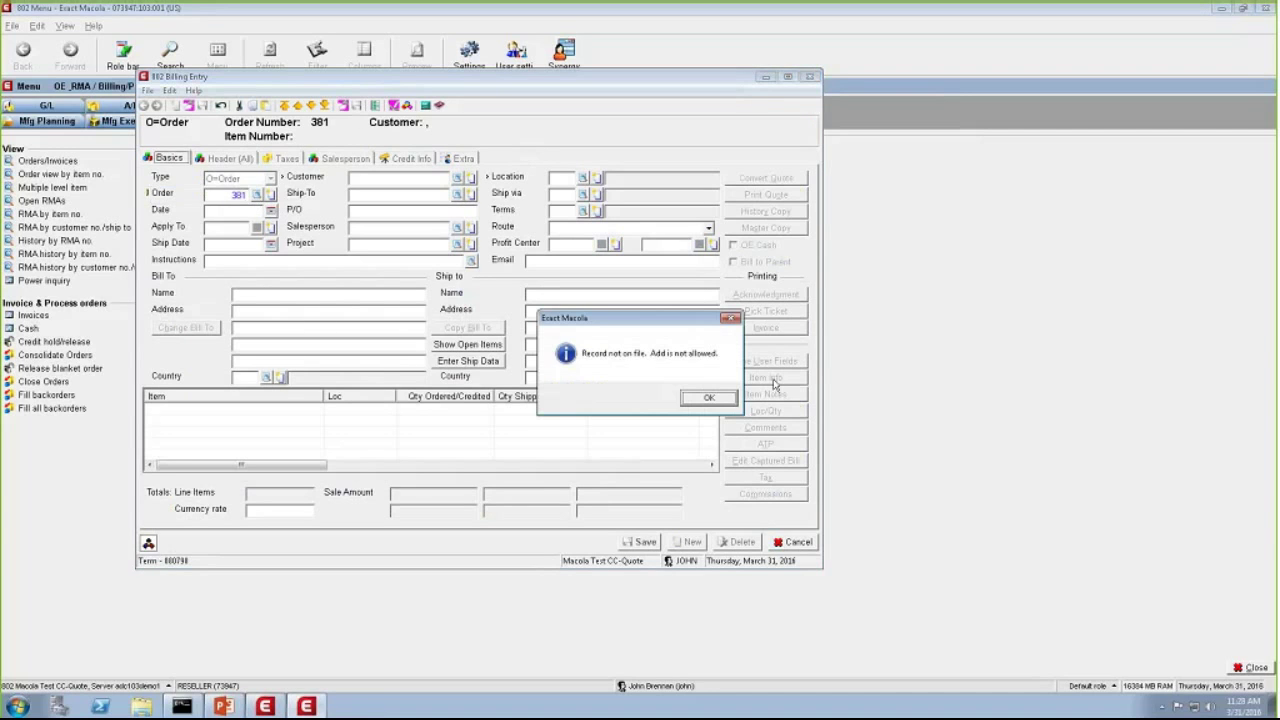
pyautogui.click(708, 397)
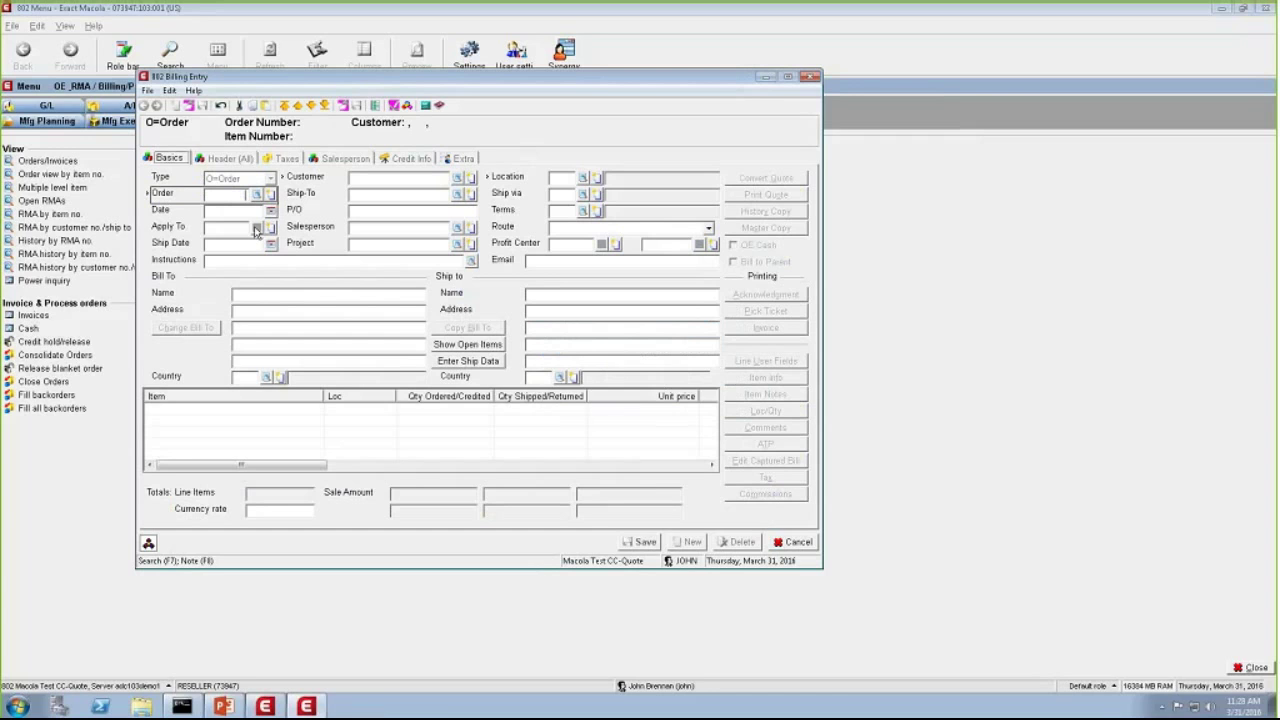
pyautogui.write('371')
pyautogui.press('Return')
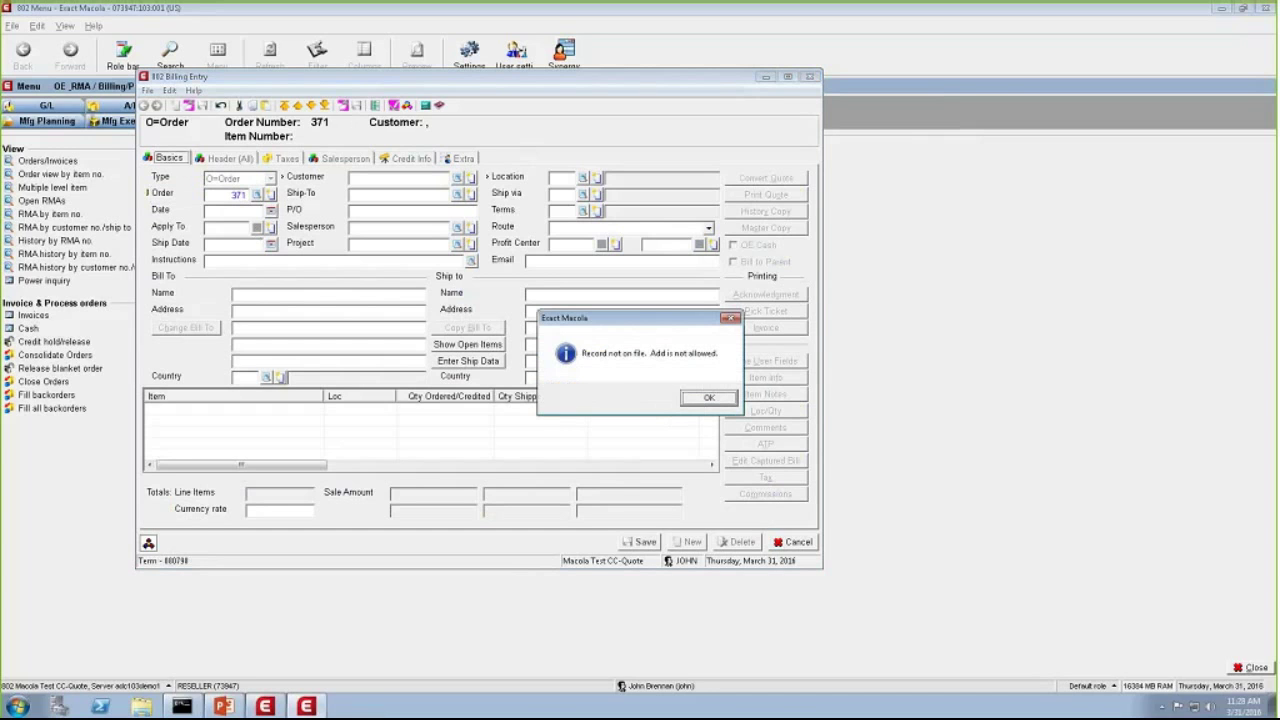
pyautogui.click(708, 397)
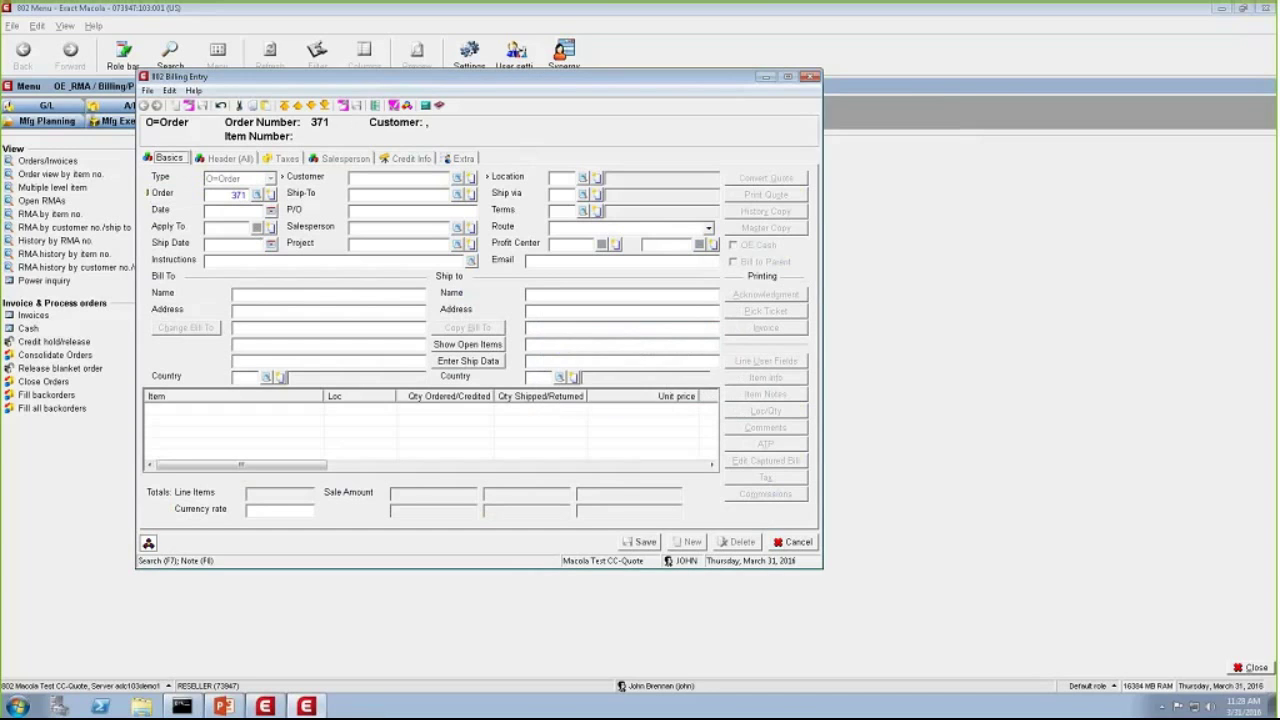
# - Look up the existing orders and load the last one in the list, dated 3/31/2016, for billing
pyautogui.click(257, 193)
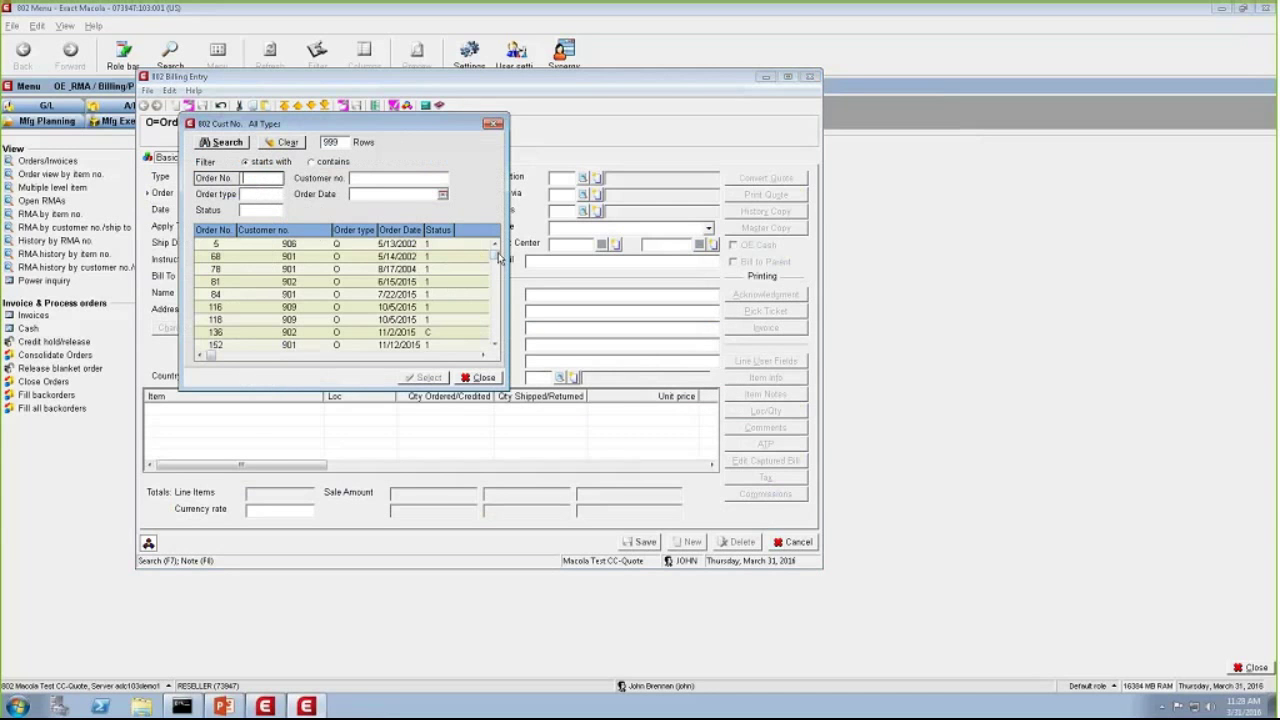
pyautogui.moveTo(499, 258); pyautogui.dragTo(494, 338)
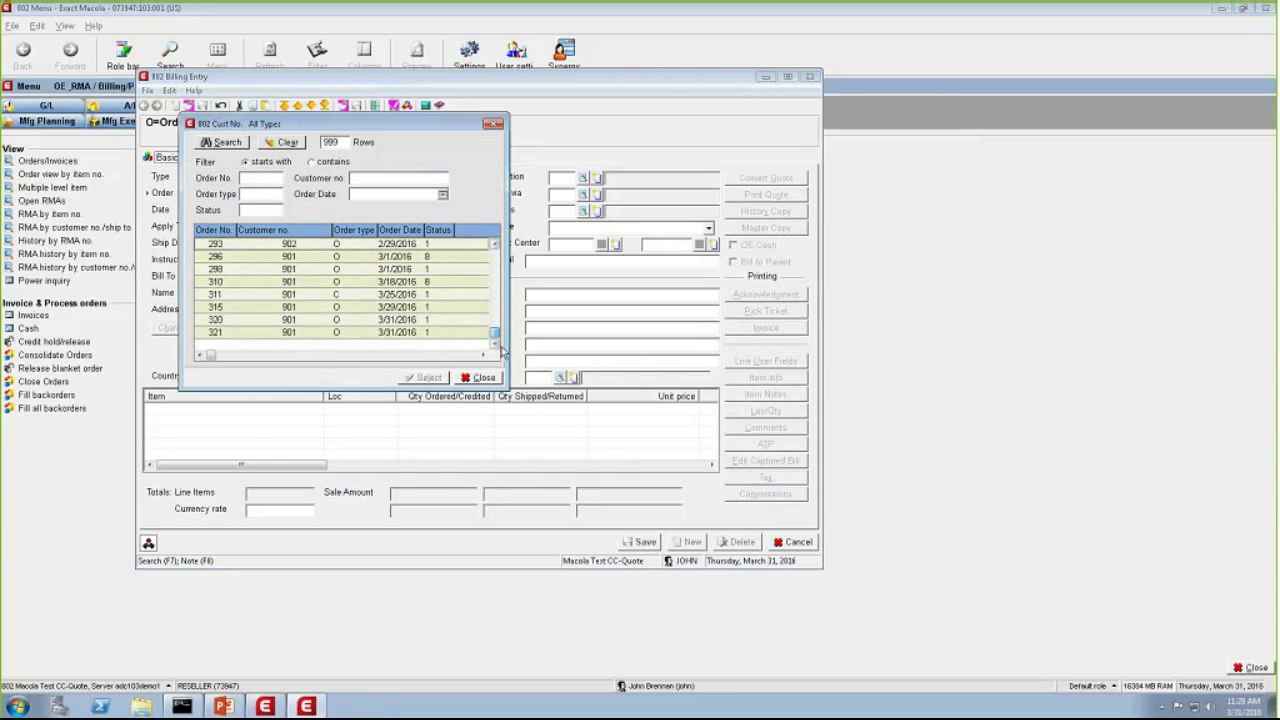
pyautogui.click(268, 333)
pyautogui.click(430, 378)
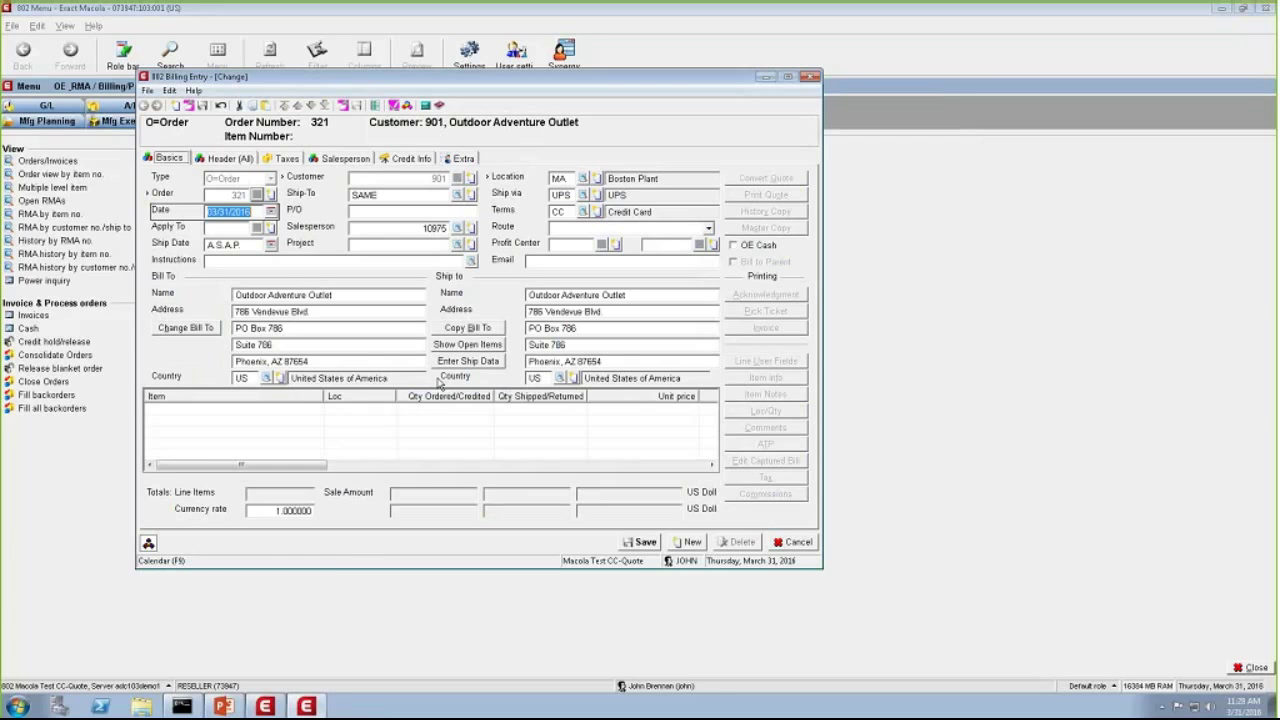
# - Keep the order's header values and save it with Bill all items, ship cutoff date 03/31/2016 and the default billing charges
pyautogui.press('Tab')
pyautogui.press('Tab')
pyautogui.press('Tab')
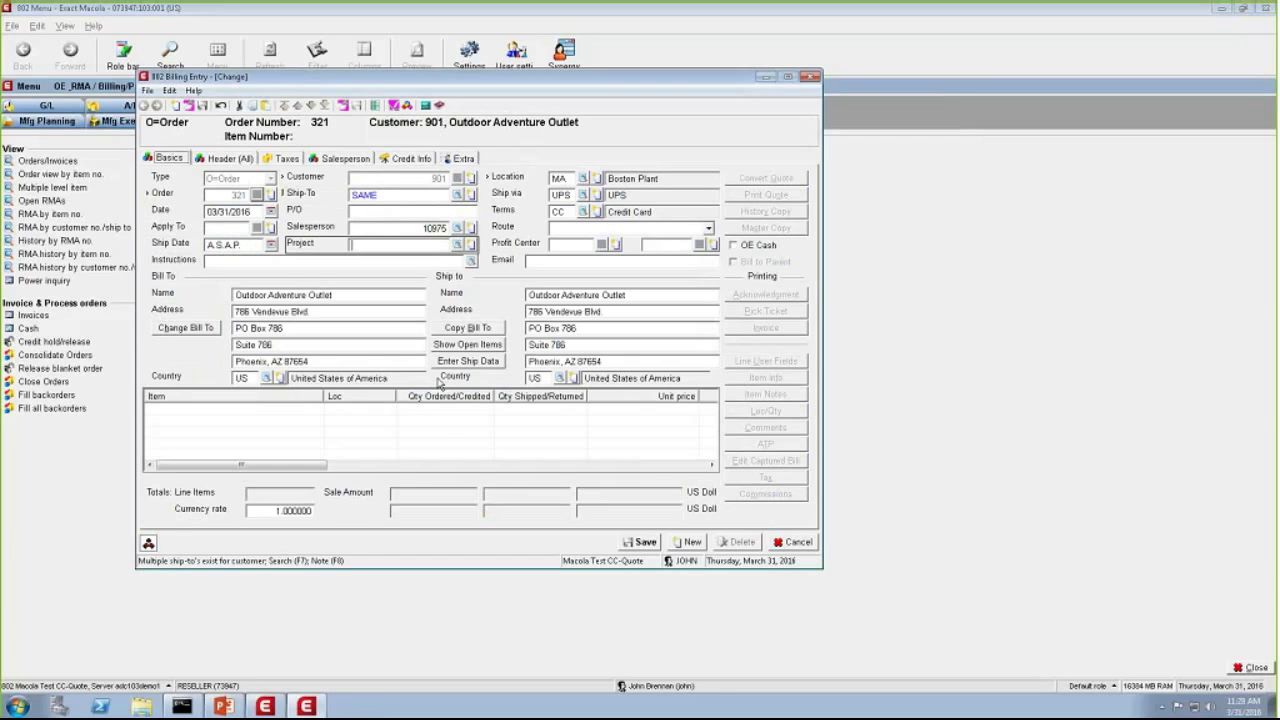
pyautogui.press('Tab')
pyautogui.press('Tab')
pyautogui.press('Tab')
pyautogui.press('Tab')
pyautogui.press('Tab')
pyautogui.press('Tab')
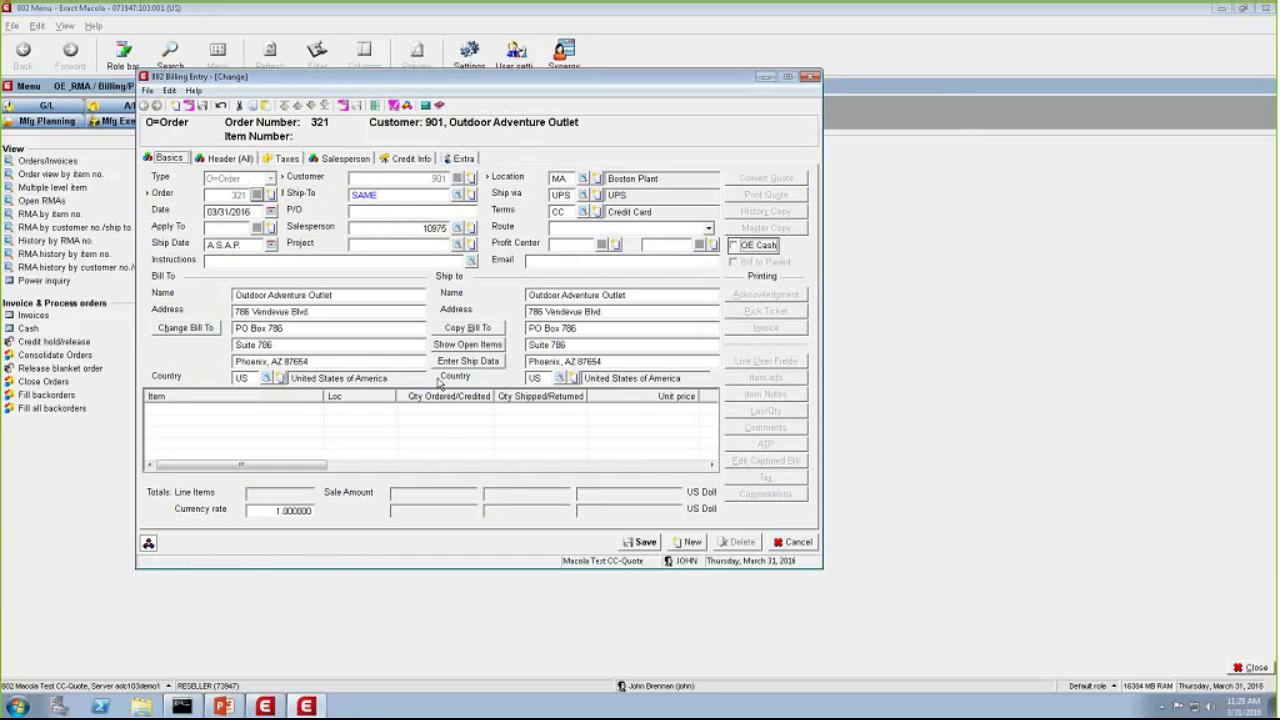
pyautogui.click(645, 542)
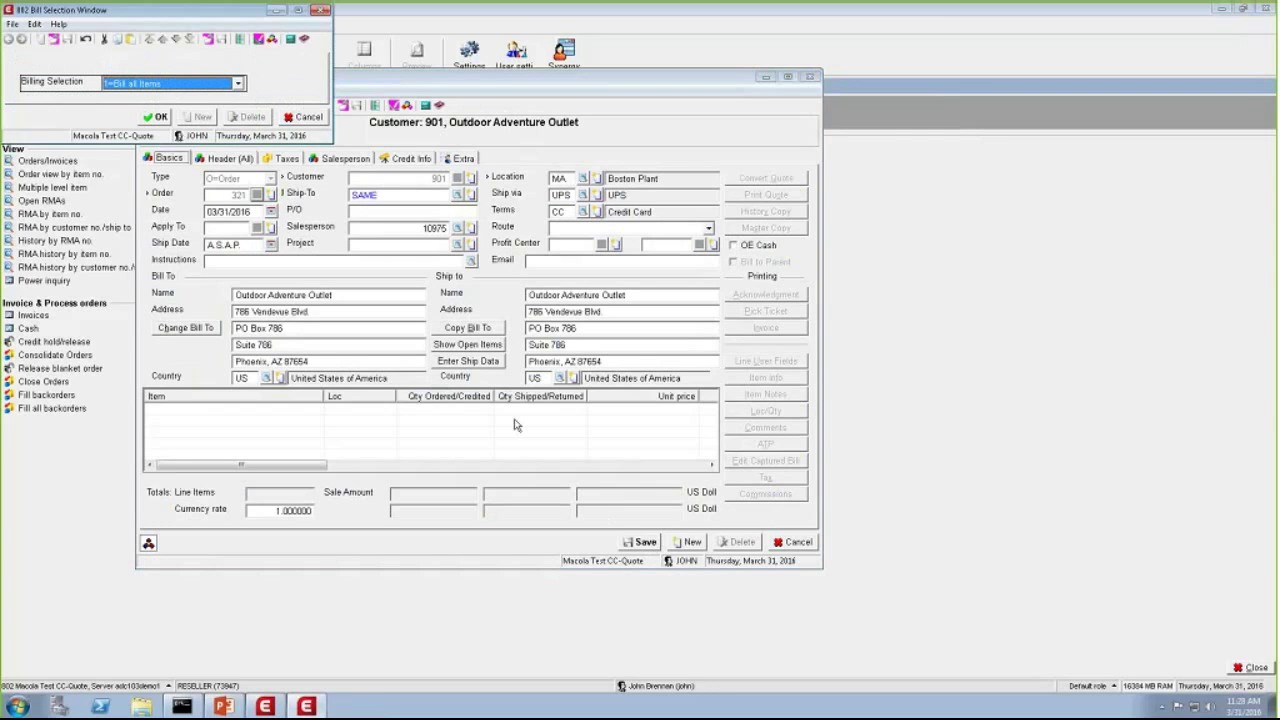
pyautogui.press('Return')
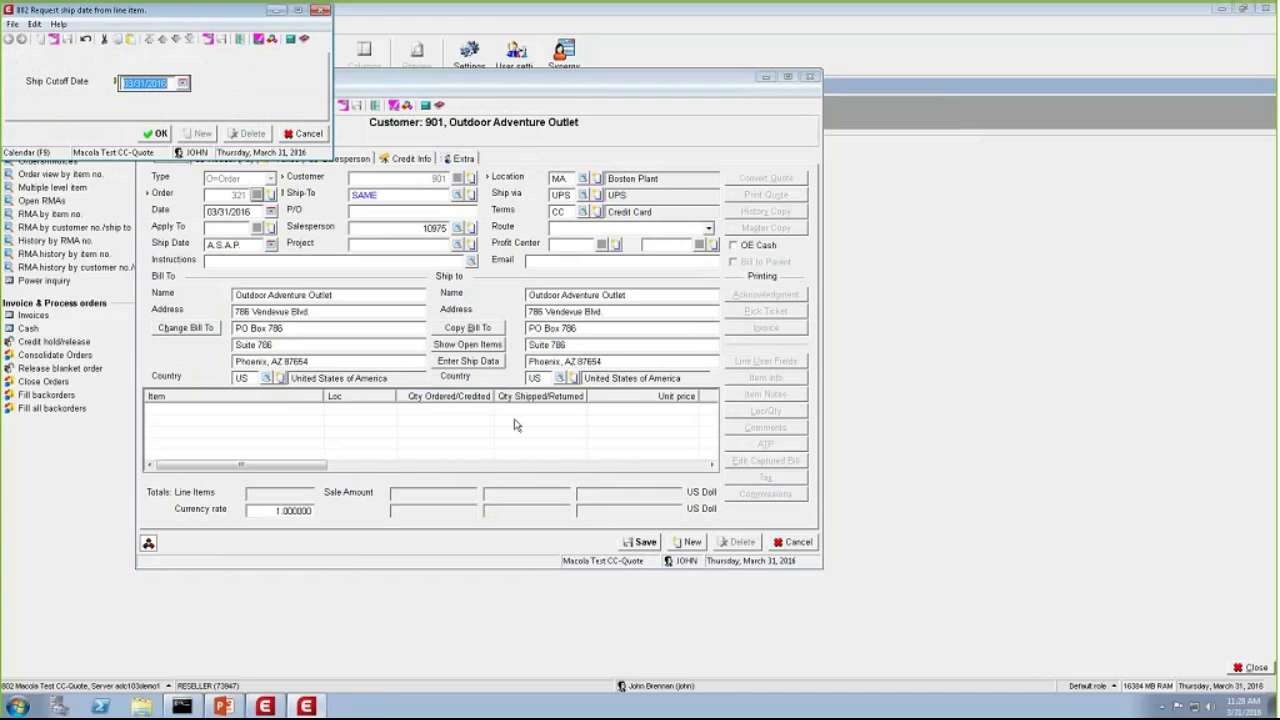
pyautogui.press('Return')
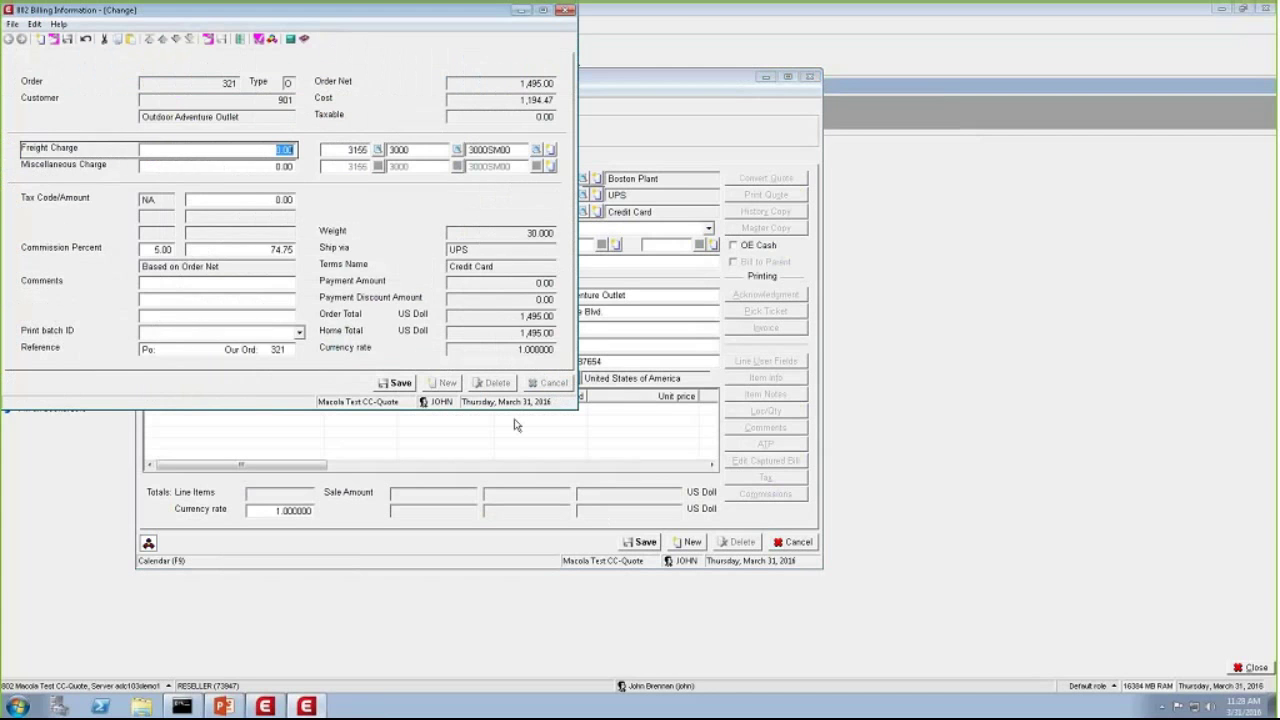
pyautogui.press('Return')
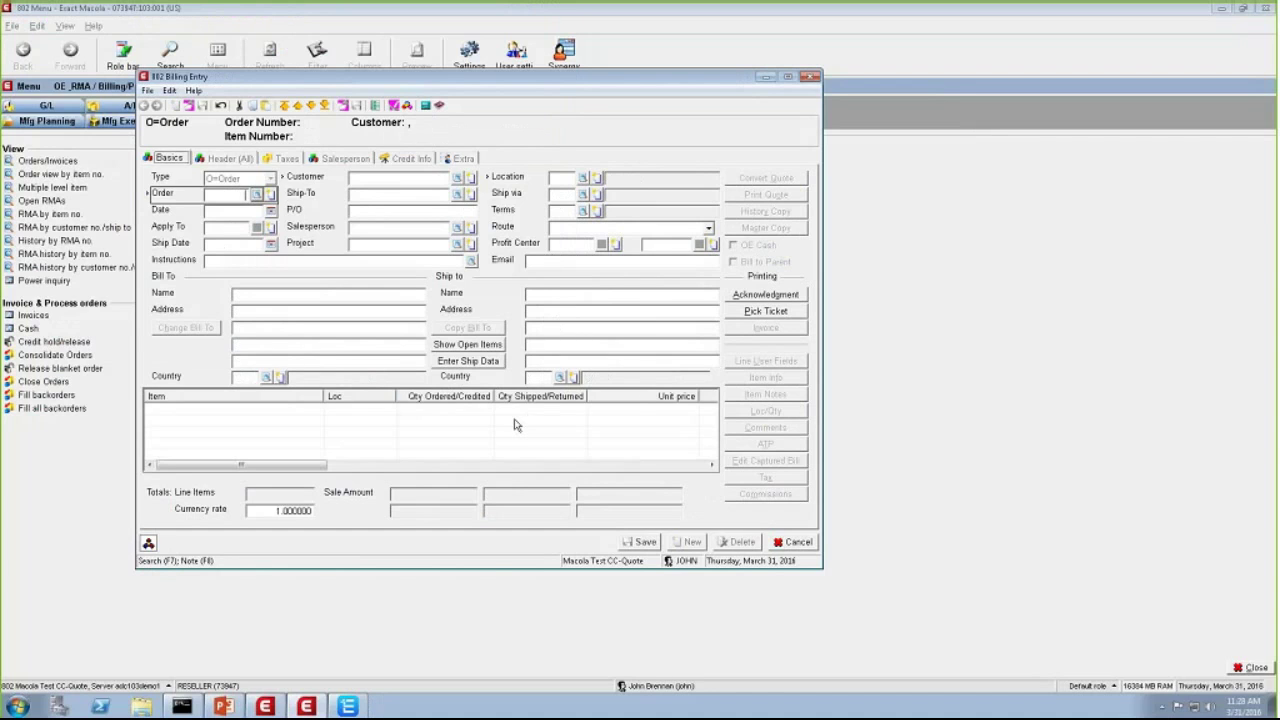
# - Process the card sale for the billed order's full amount of 1,495.00 and acknowledge the approval
pyautogui.click(345, 708)
pyautogui.click(690, 429)
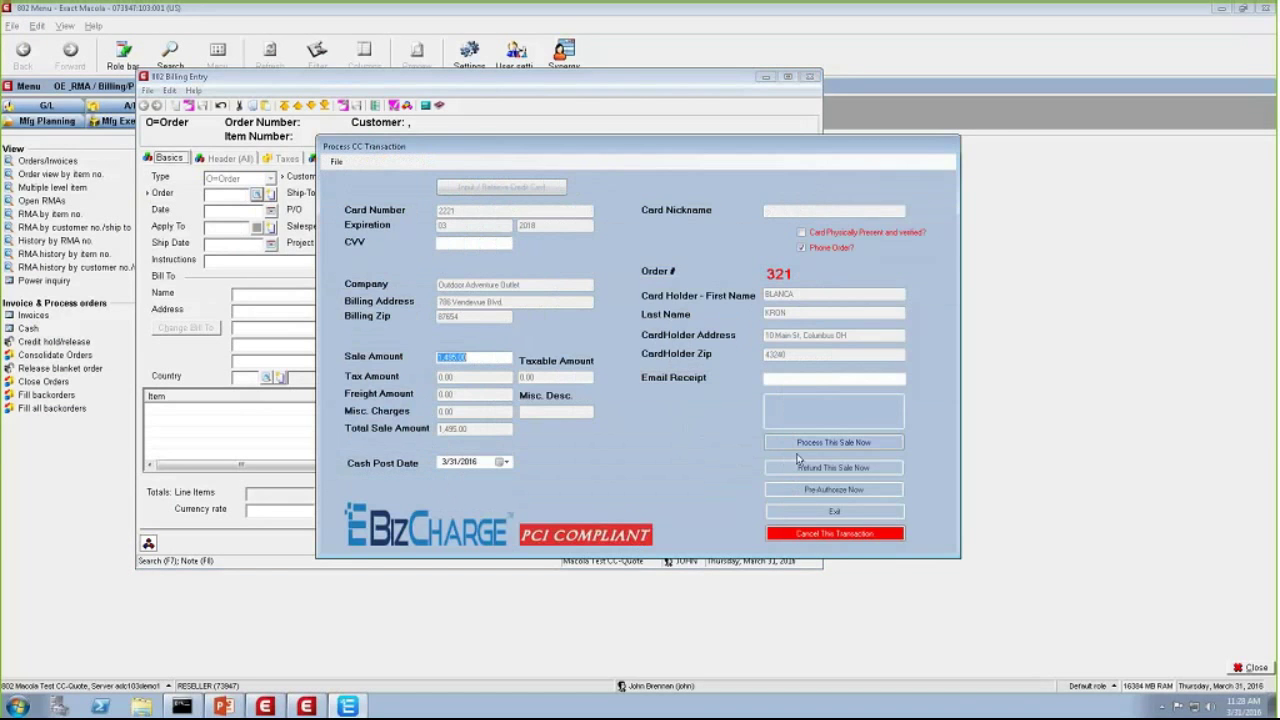
pyautogui.click(815, 443)
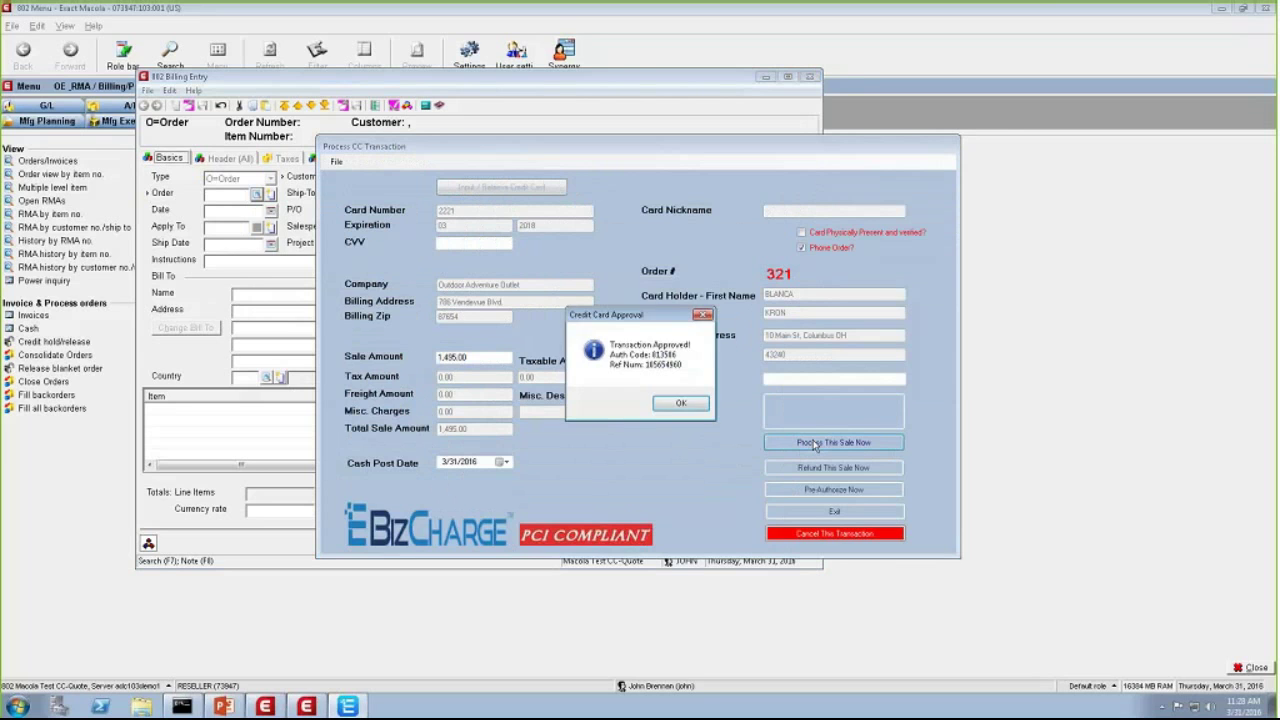
pyautogui.click(677, 404)
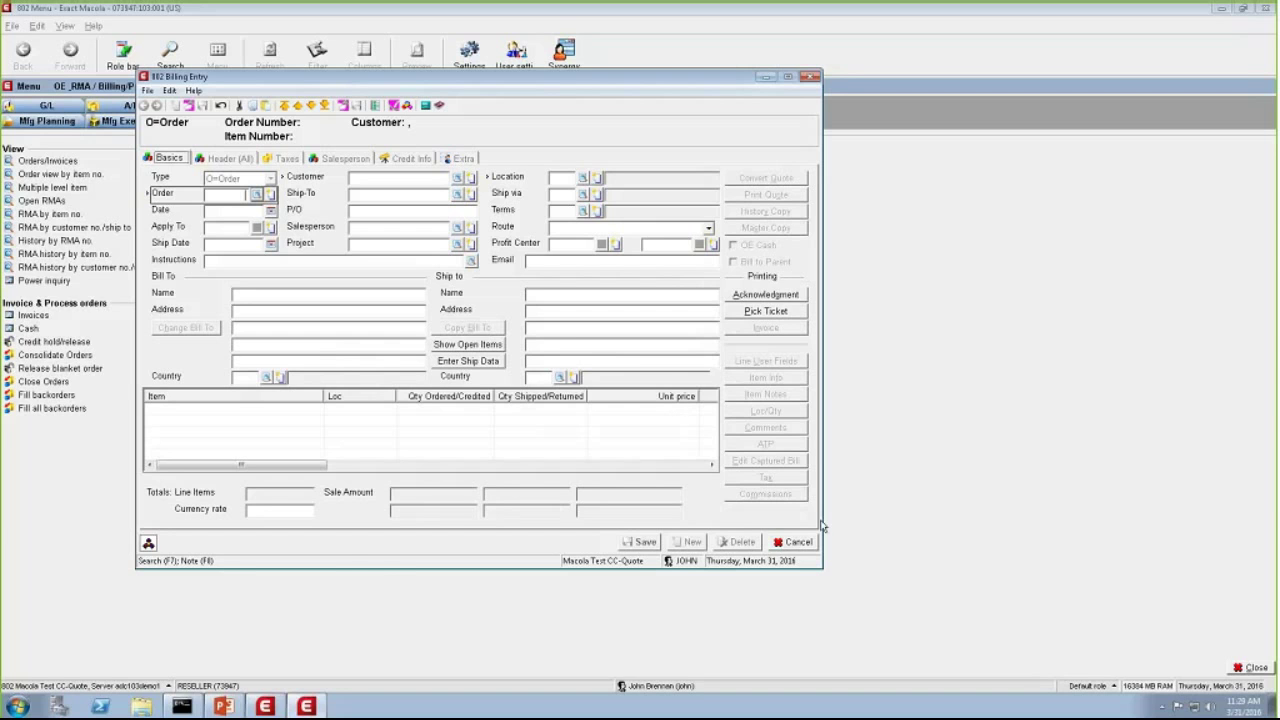
# - Close billing entry and switch to the Questions & Answers slide of the PowerPoint presentation
pyautogui.click(798, 543)
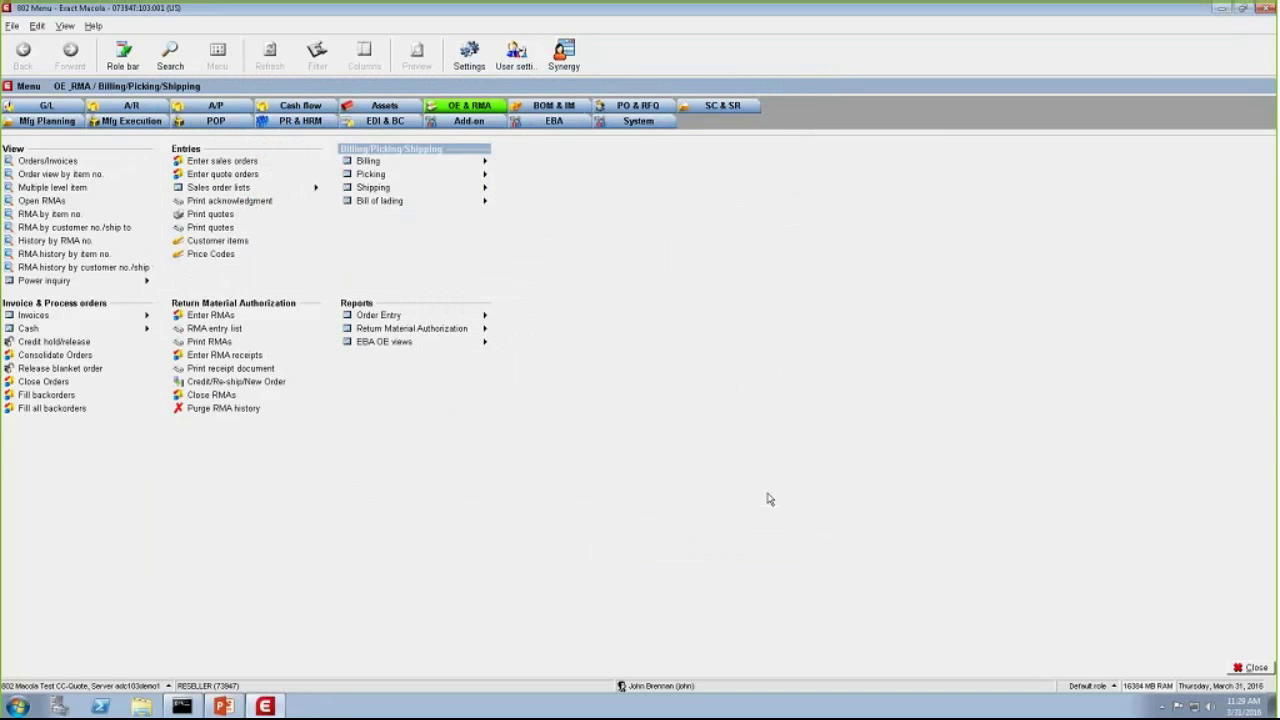
pyautogui.hotkey('alt', 'Tab')
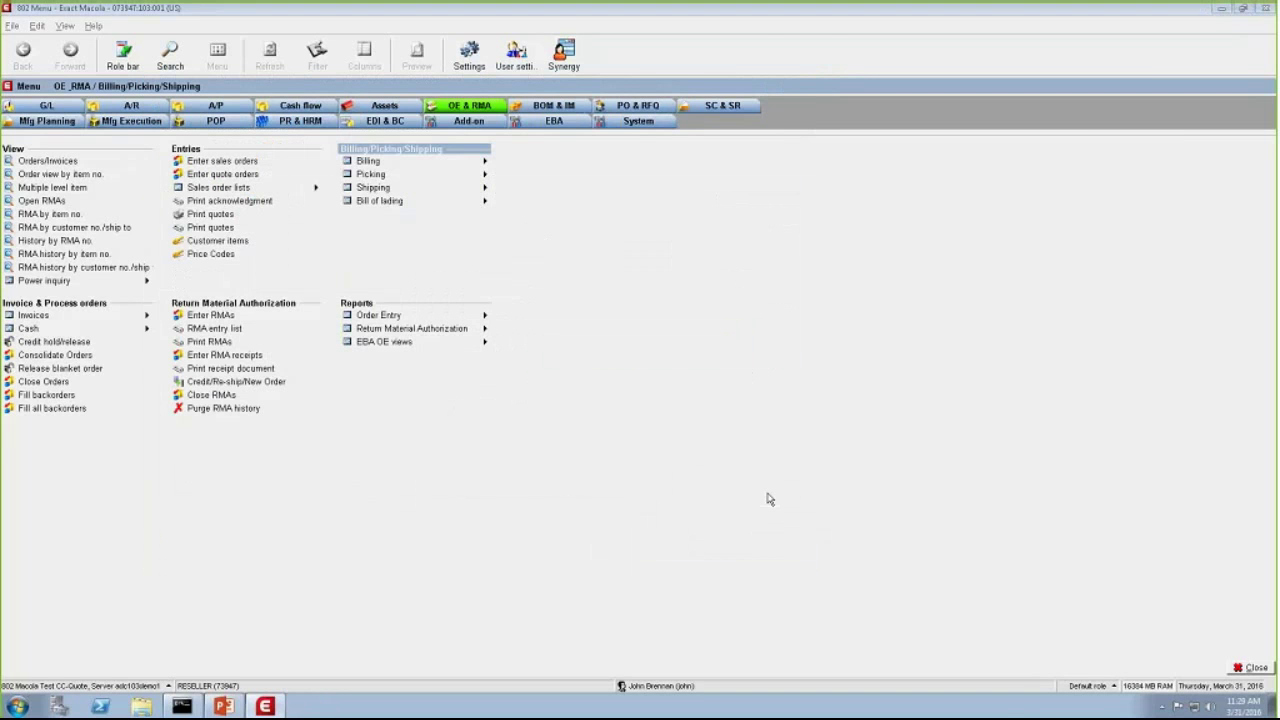
pyautogui.press('Right')
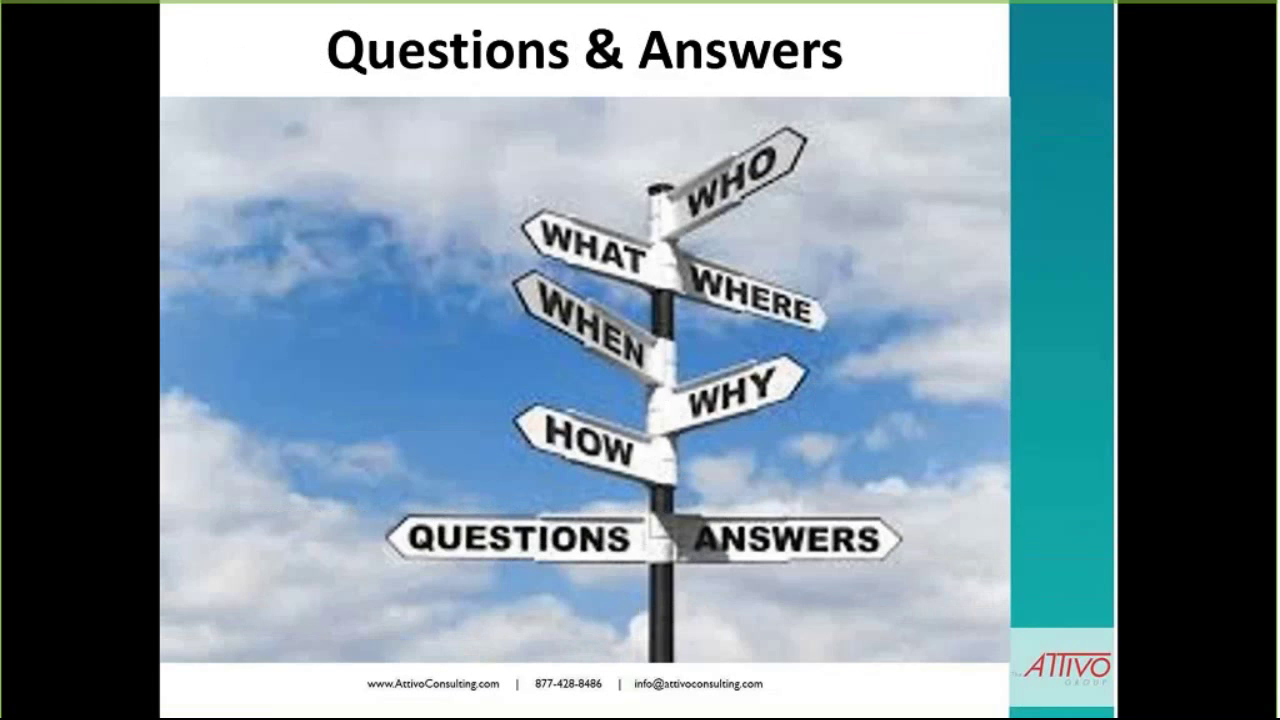
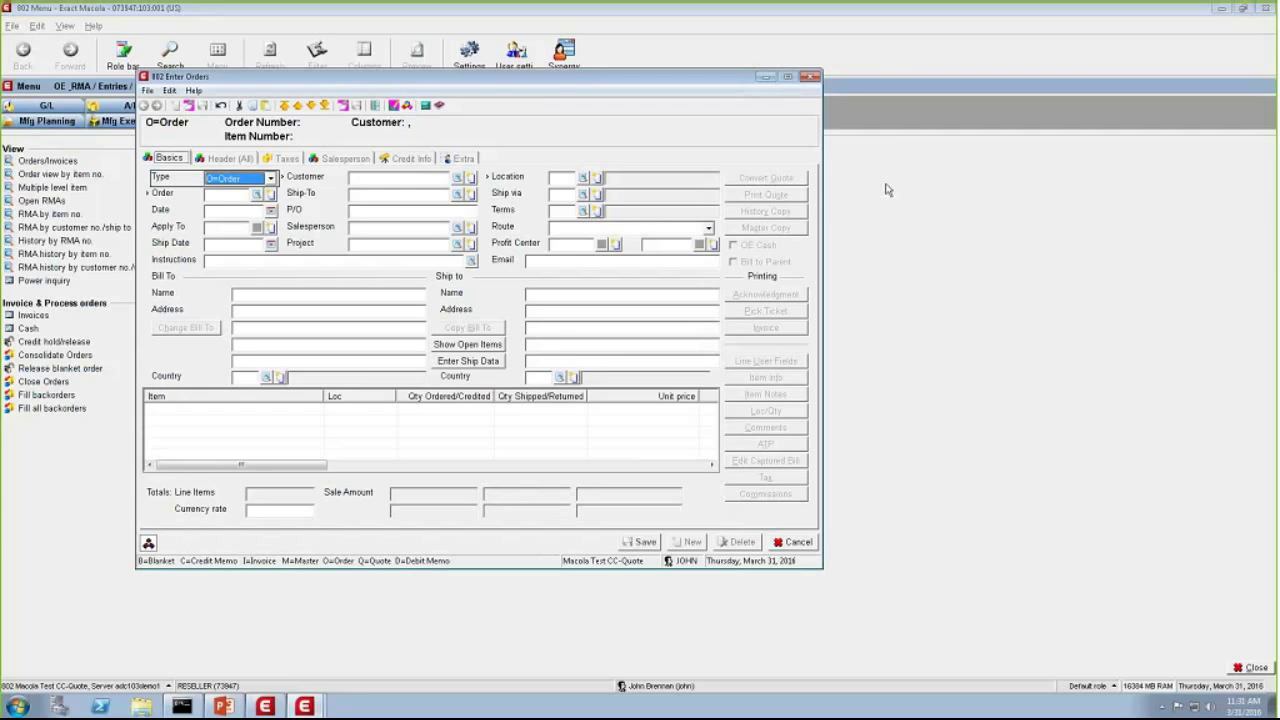
# - Bring the sales order entry window back to the front
pyautogui.click(796, 544)
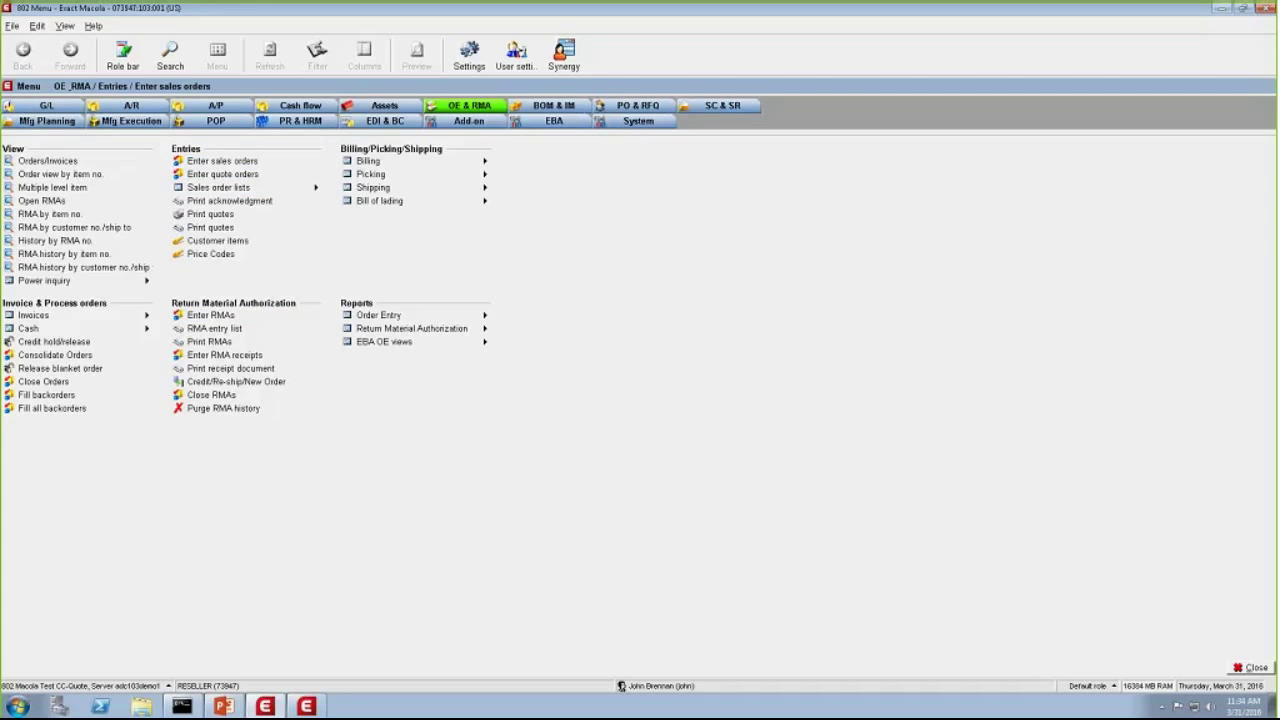
pyautogui.click(211, 395)
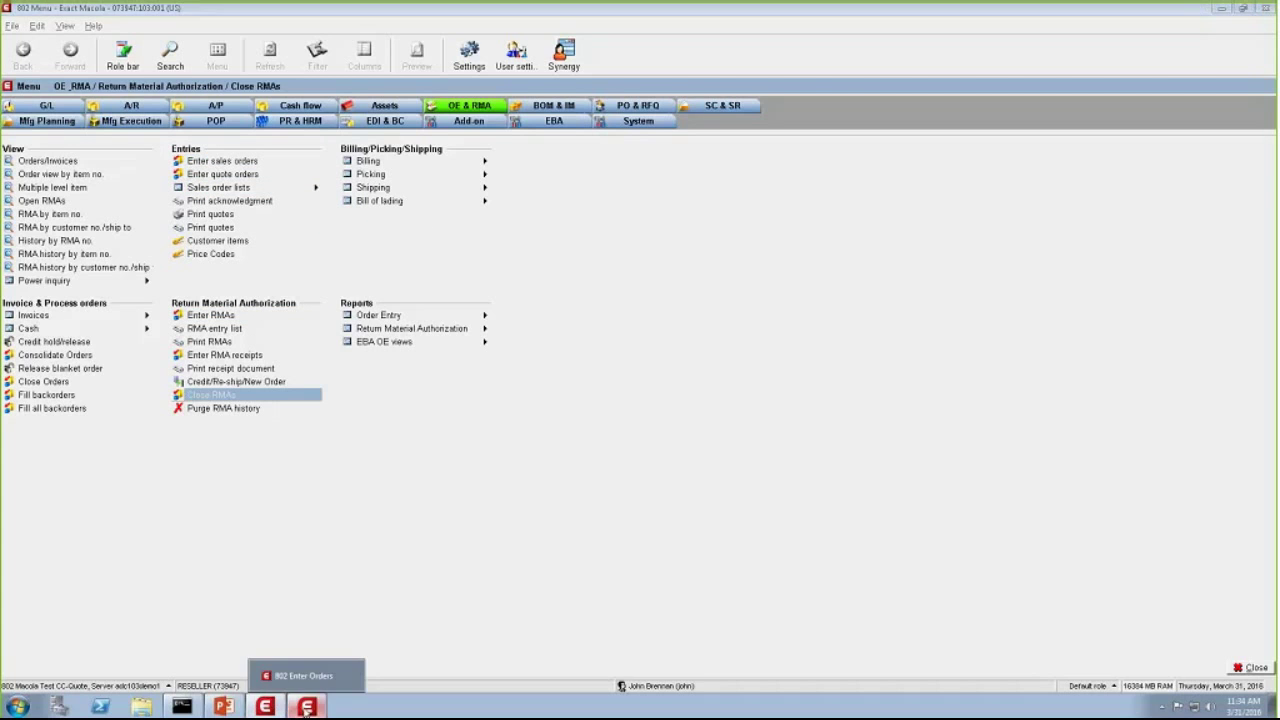
pyautogui.click(307, 707)
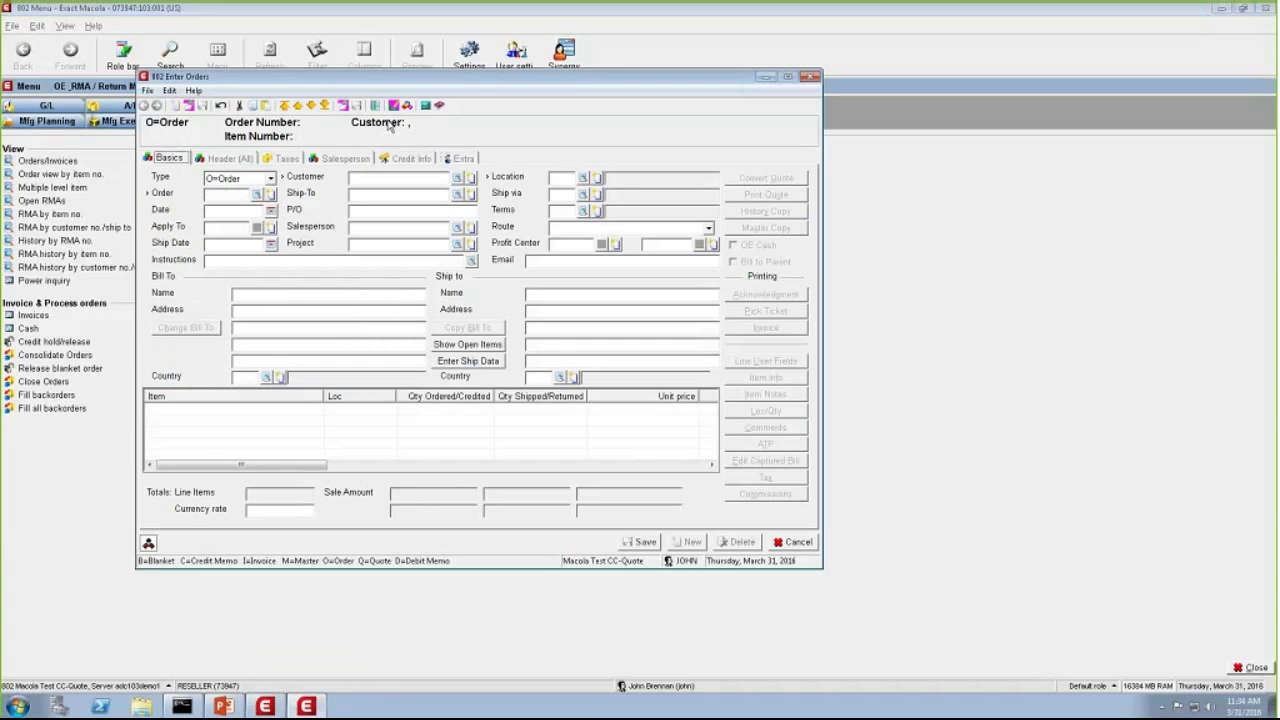
# - Open the screen customization mode, view the list of hidden objects that can be restored and leave without changes
pyautogui.click(394, 105)
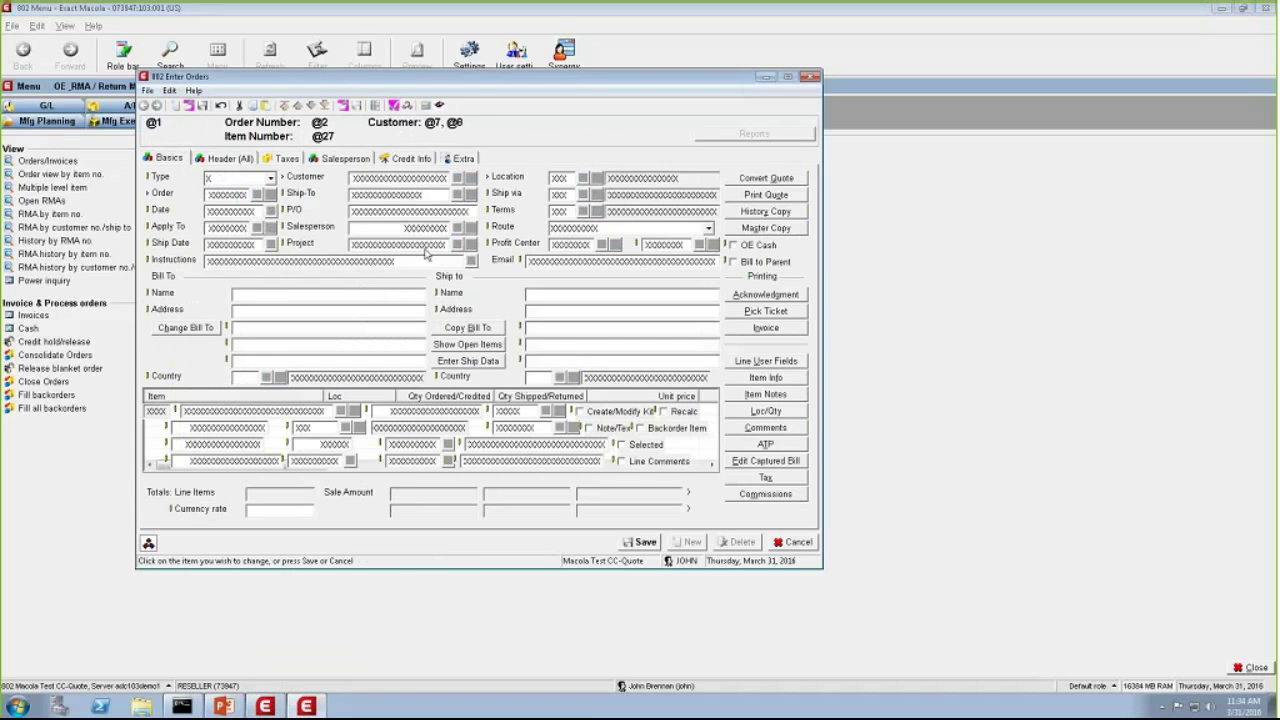
pyautogui.rightClick(480, 298)
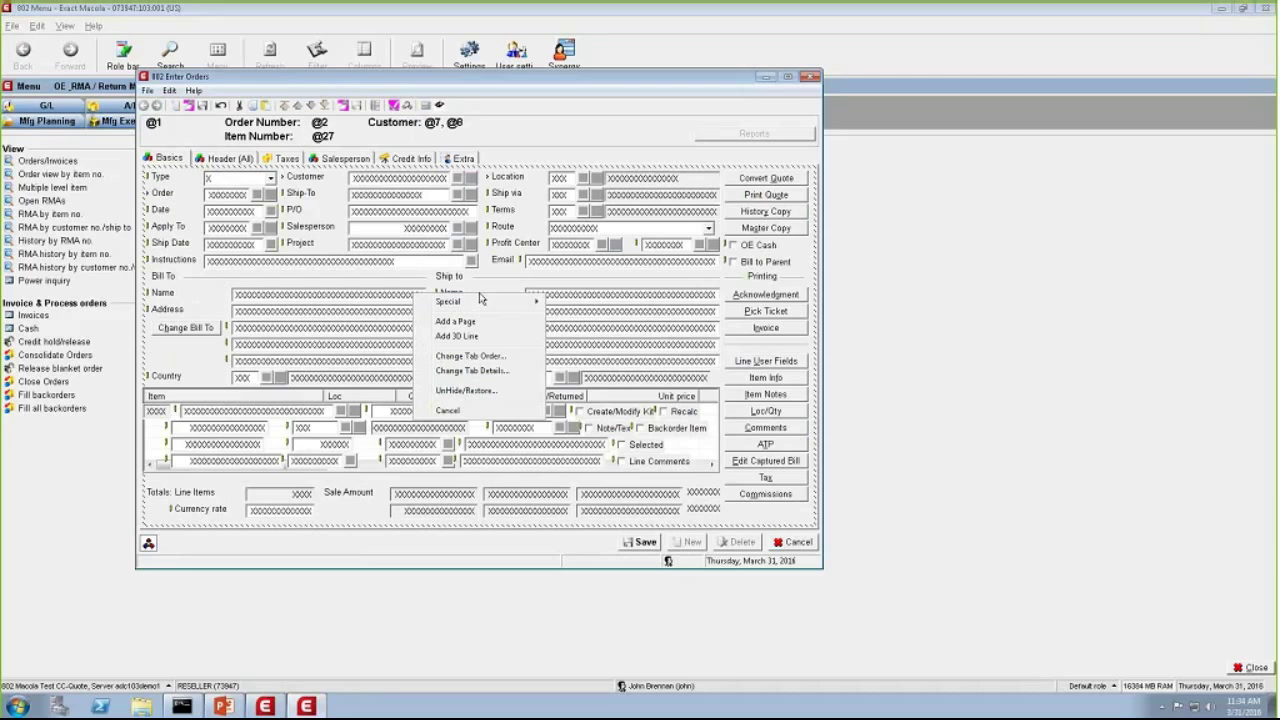
pyautogui.click(466, 390)
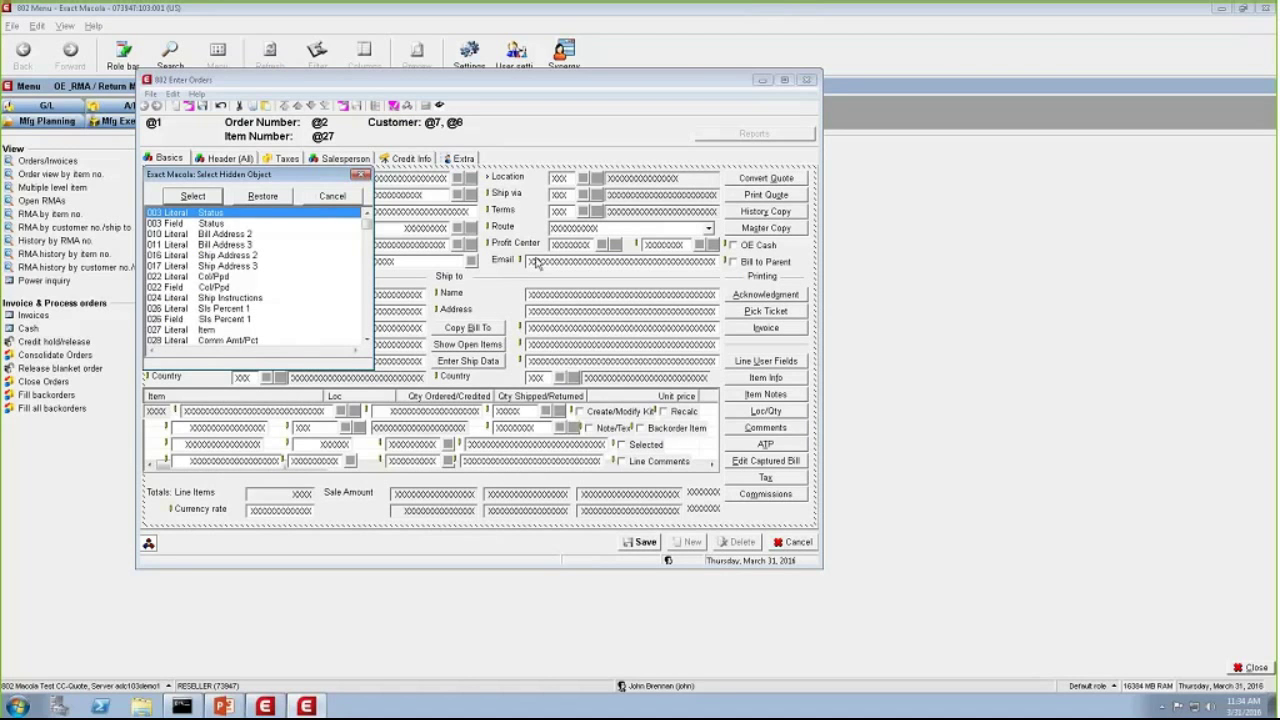
pyautogui.click(335, 197)
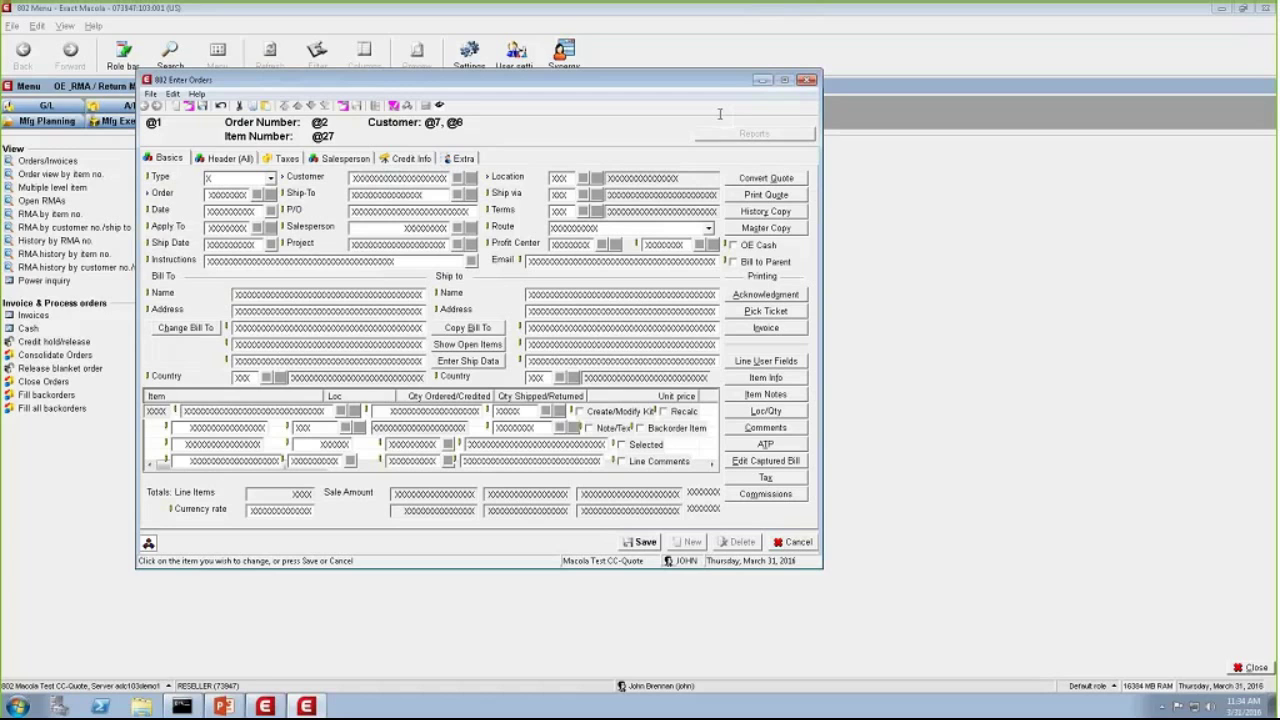
pyautogui.click(795, 543)
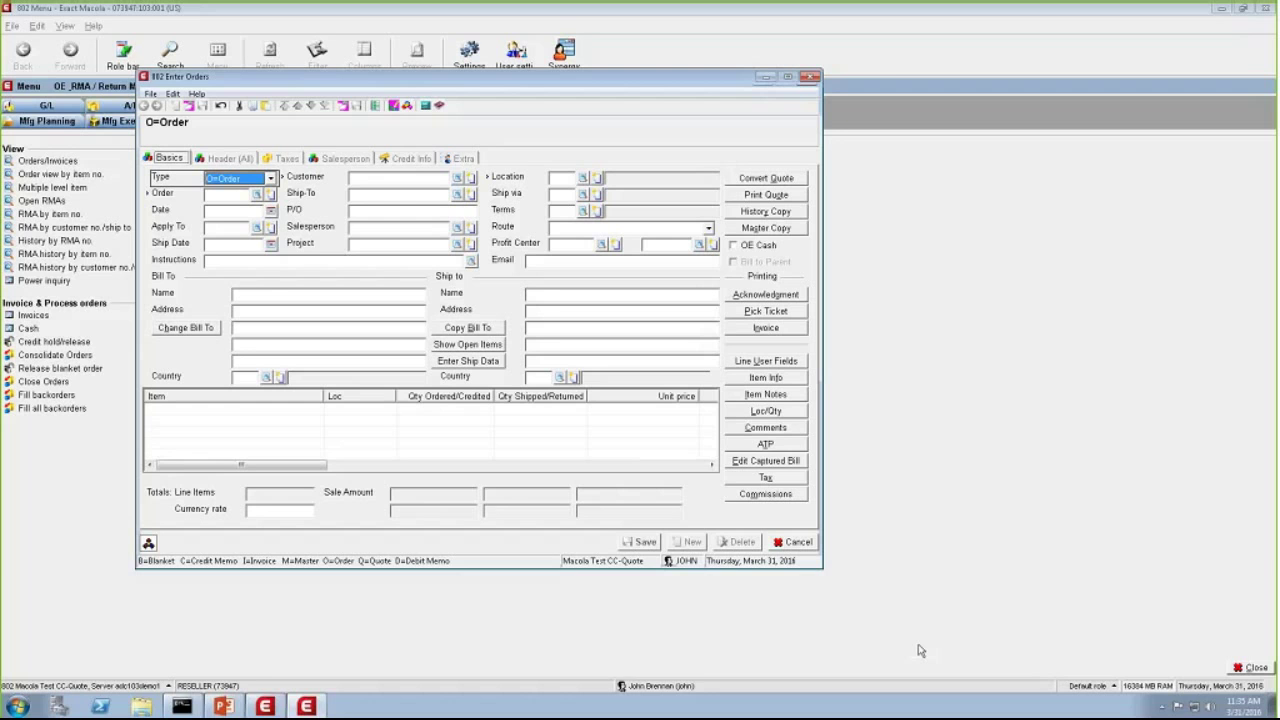
# - View the available order types and switch back to the PowerPoint Questions & Answers slide
pyautogui.hotkey('alt', 'Down')
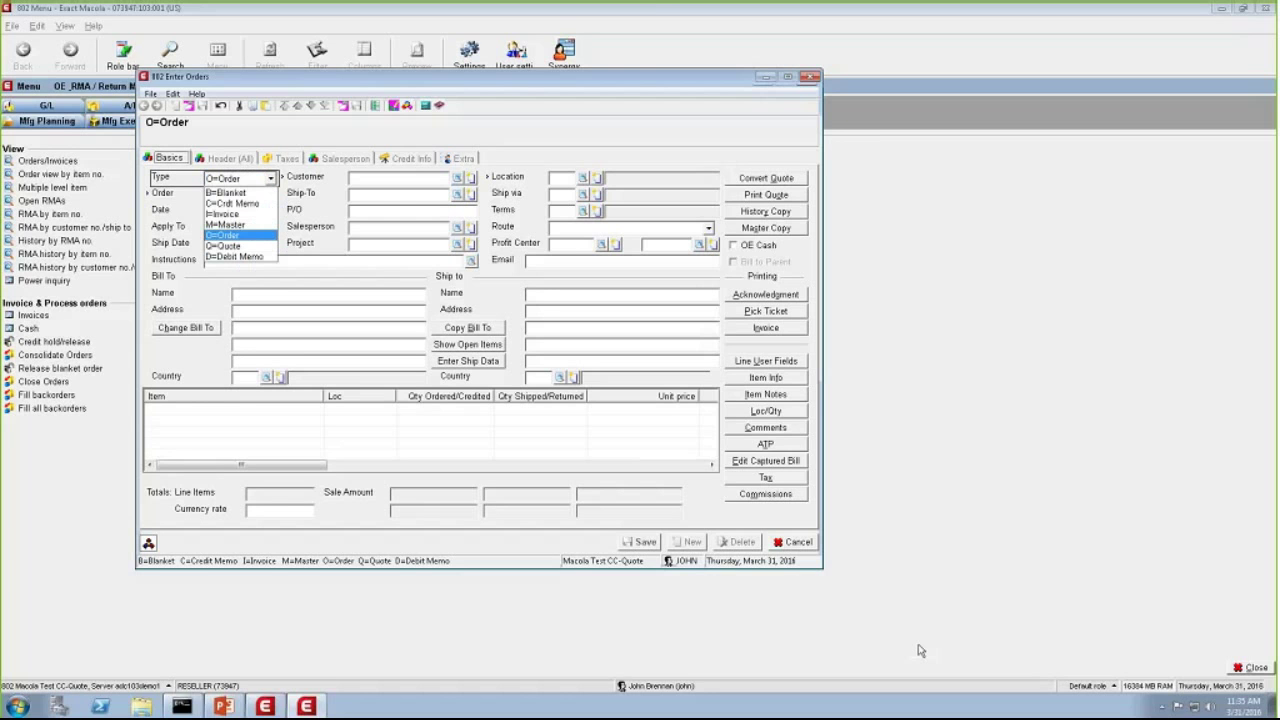
pyautogui.hotkey('alt', 'Tab')
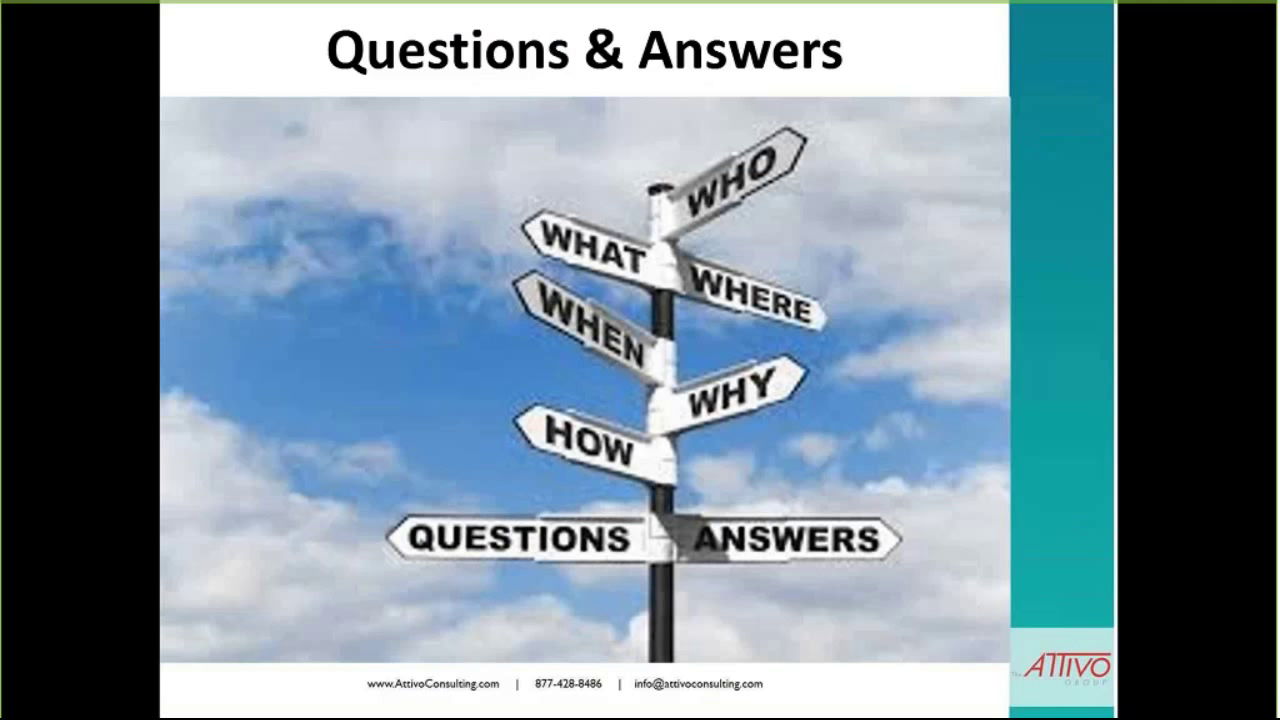